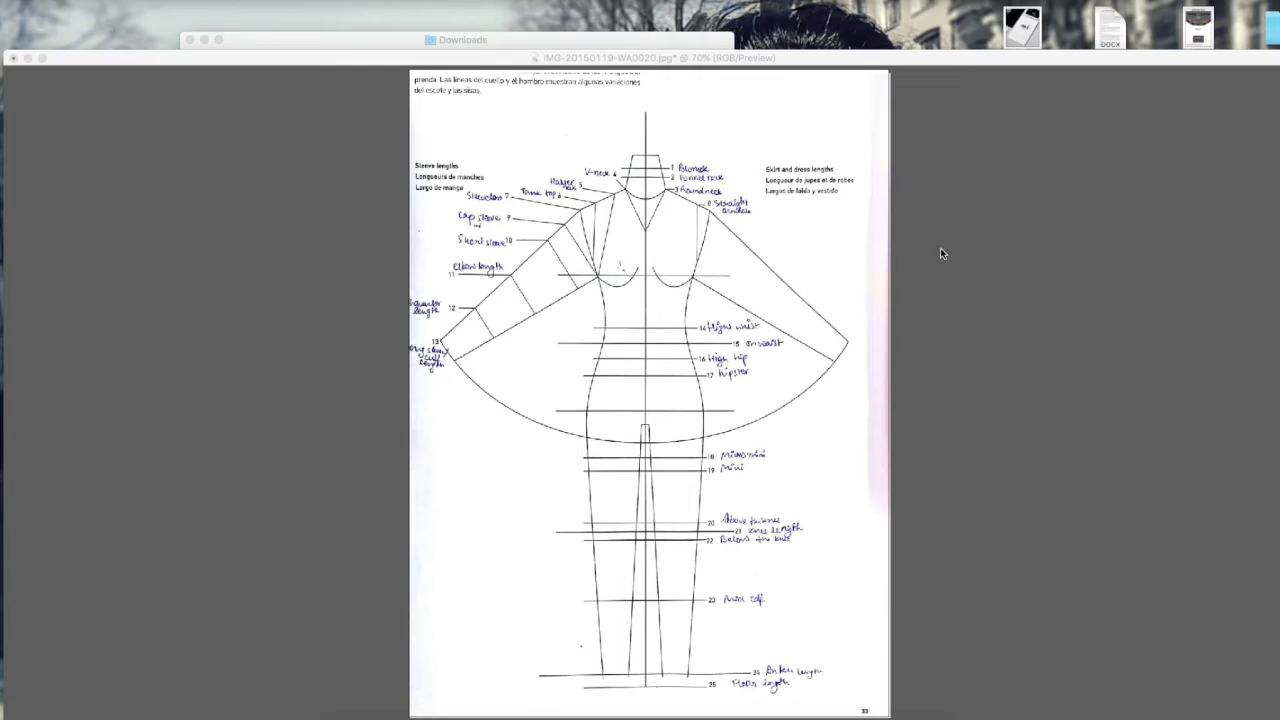
Step: Bring the IMG-20150119-WA0020.jpg proportion chart to the front and zoom in on the neckline
{"action": "left_click", "coordinate": [941, 230]}
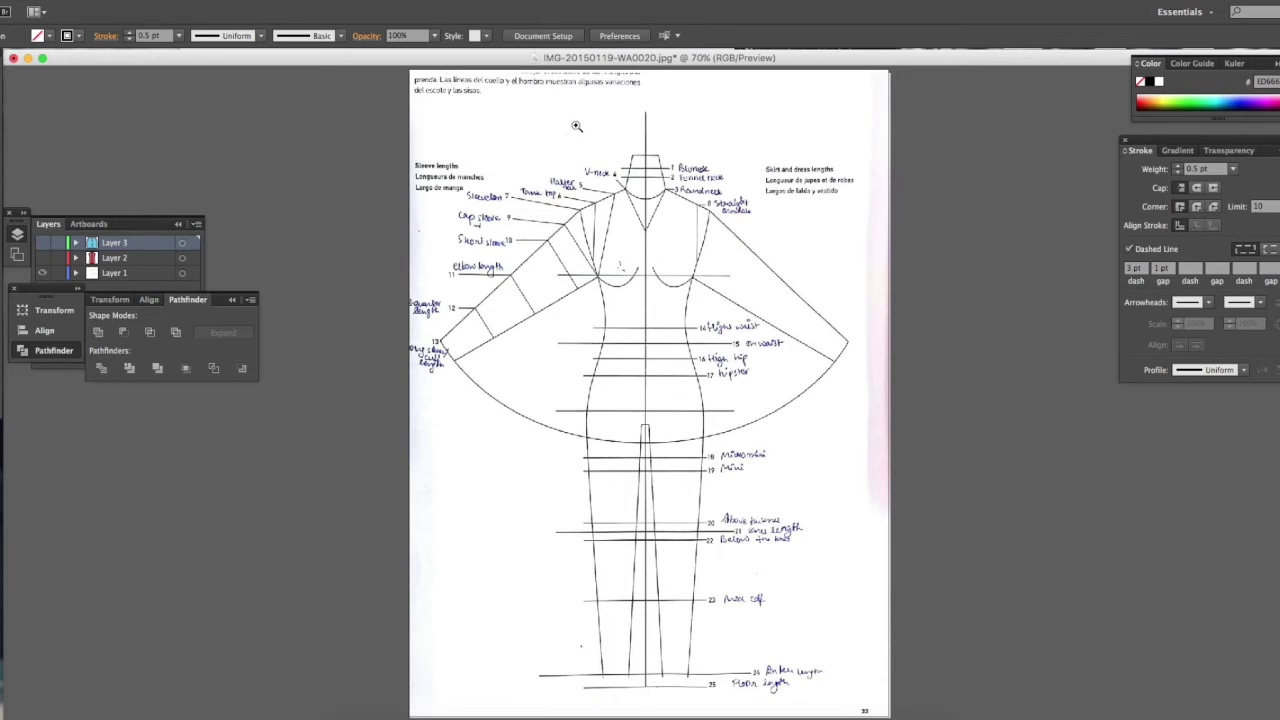
{"action": "left_click_drag", "start_coordinate": [576, 125], "coordinate": [804, 380]}
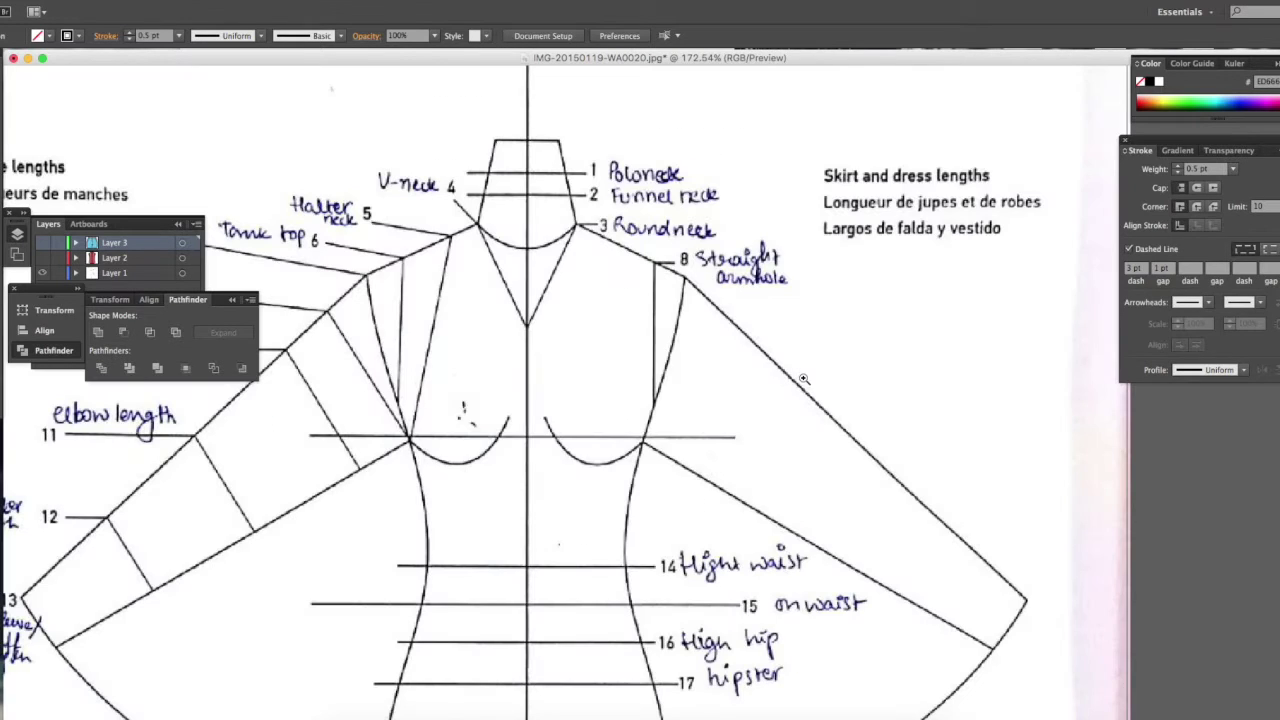
Step: Scroll through the magnified chart to read the neckline, sleeve and waist labels
{"action": "scroll", "coordinate": [805, 378], "scroll_direction": "down", "scroll_amount": 10}
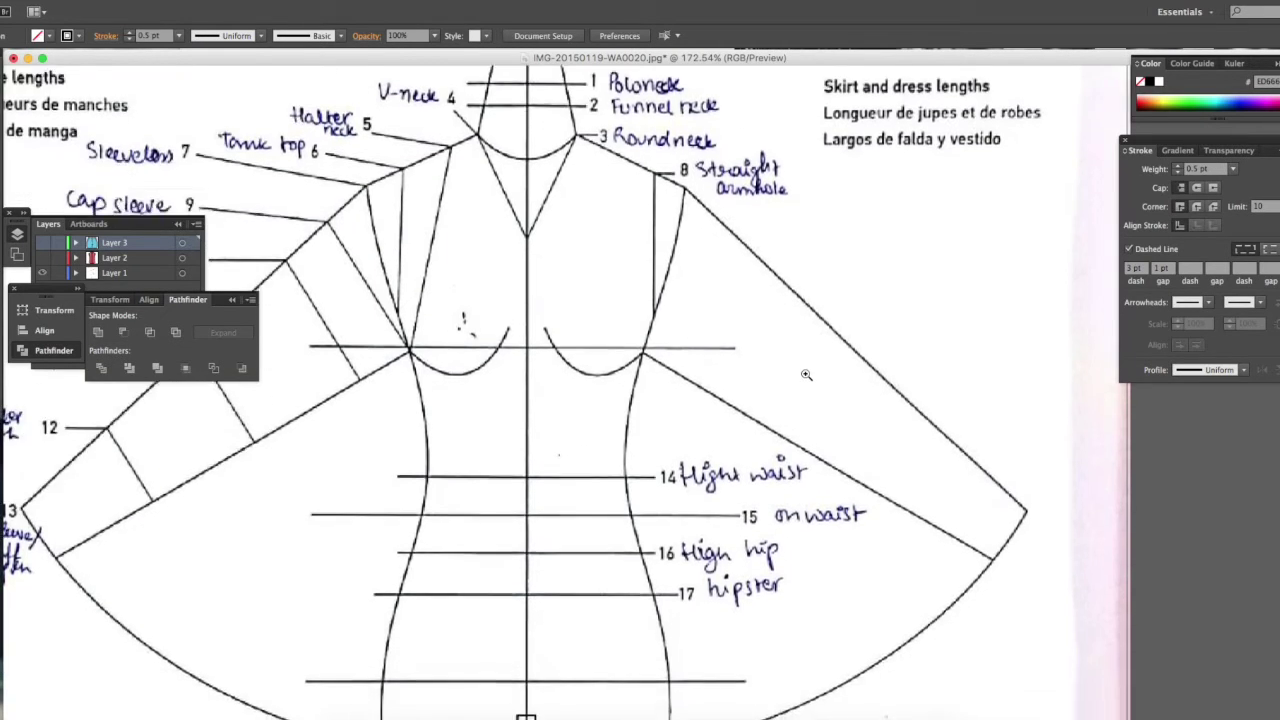
{"action": "scroll", "coordinate": [810, 360], "scroll_direction": "down", "scroll_amount": 12}
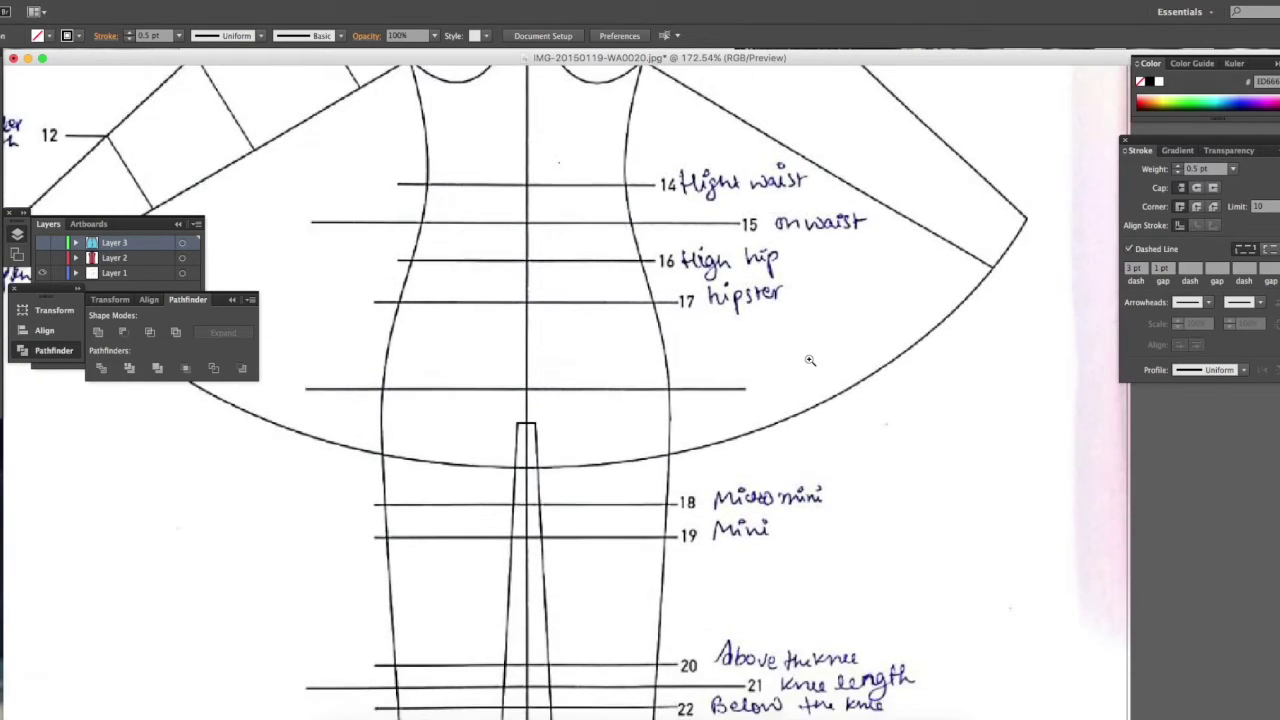
{"action": "scroll", "coordinate": [810, 360], "scroll_direction": "down", "scroll_amount": 6}
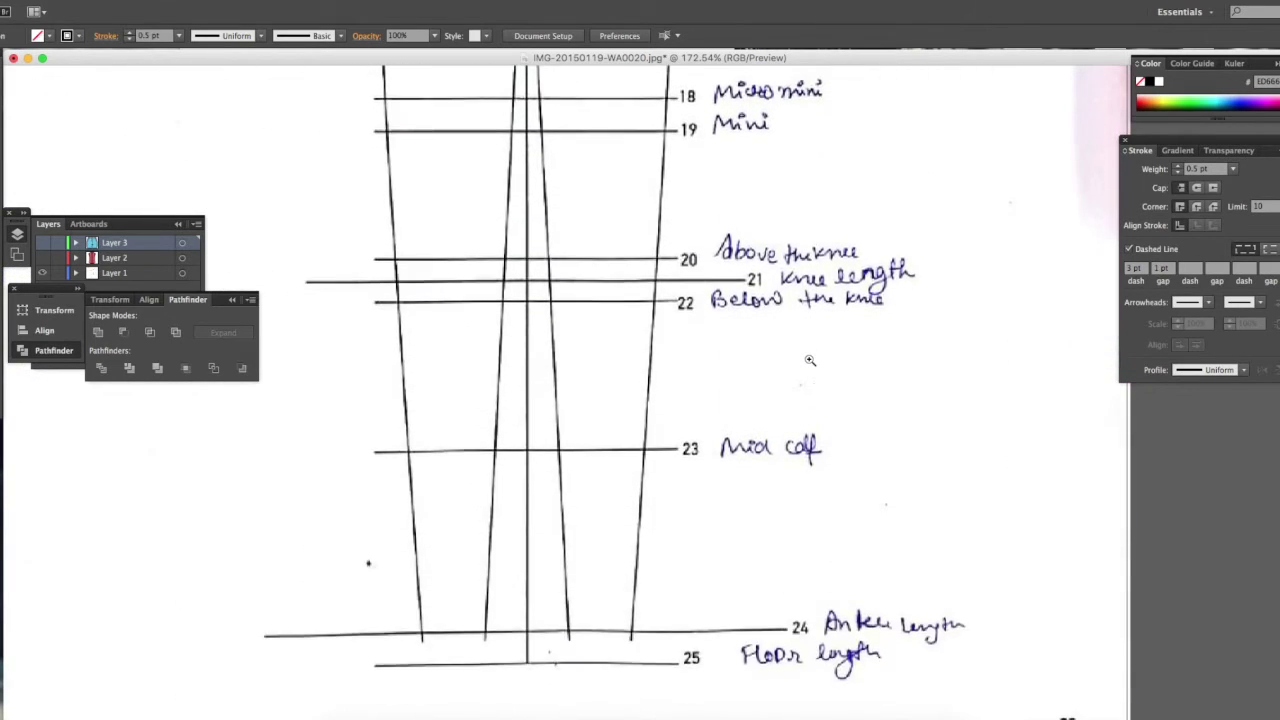
{"action": "scroll", "coordinate": [810, 360], "scroll_direction": "up", "scroll_amount": 20}
{"action": "scroll", "coordinate": [810, 360], "scroll_direction": "down", "scroll_amount": 7}
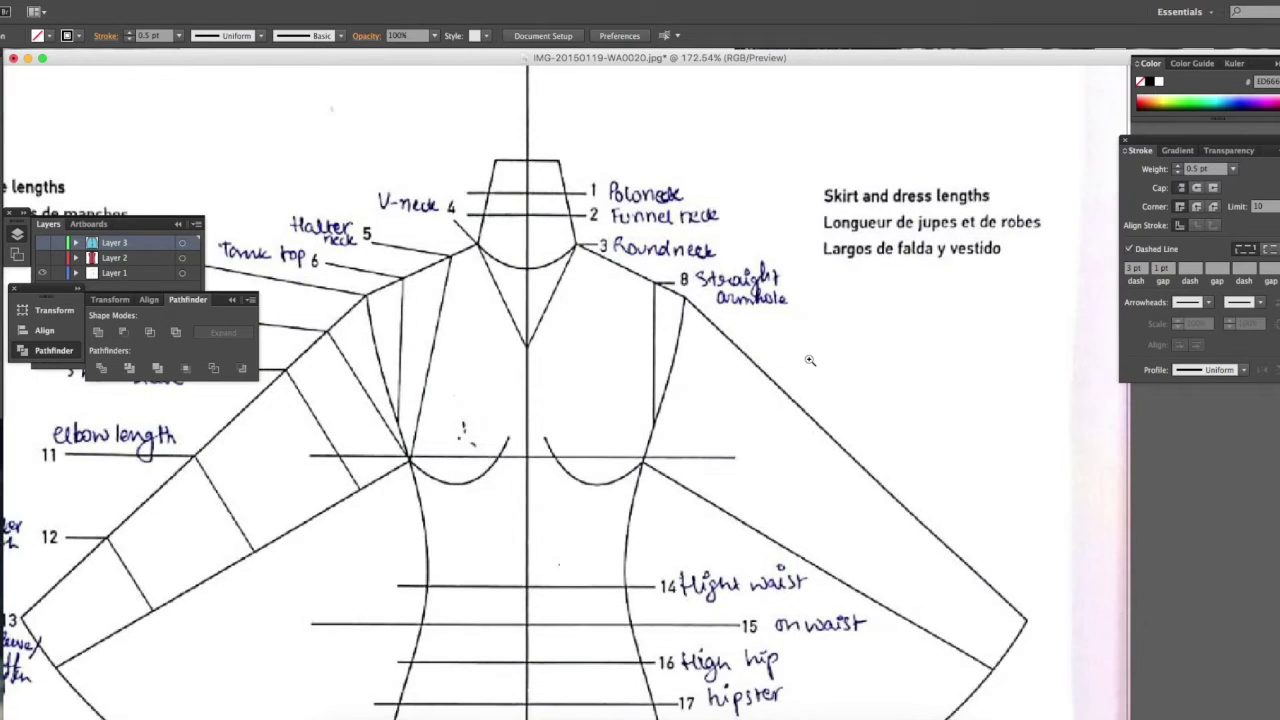
{"action": "scroll", "coordinate": [810, 360], "scroll_direction": "down", "scroll_amount": 1}
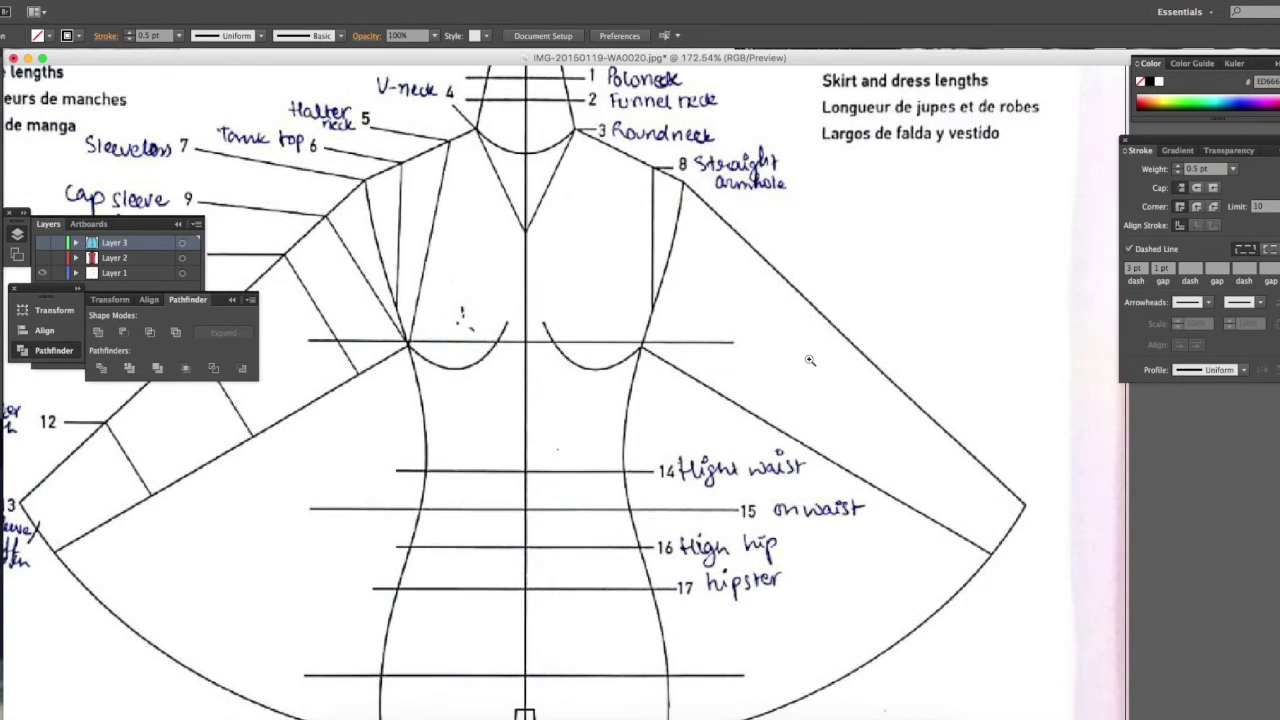
{"action": "scroll", "coordinate": [730, 304], "scroll_direction": "up", "scroll_amount": 2}
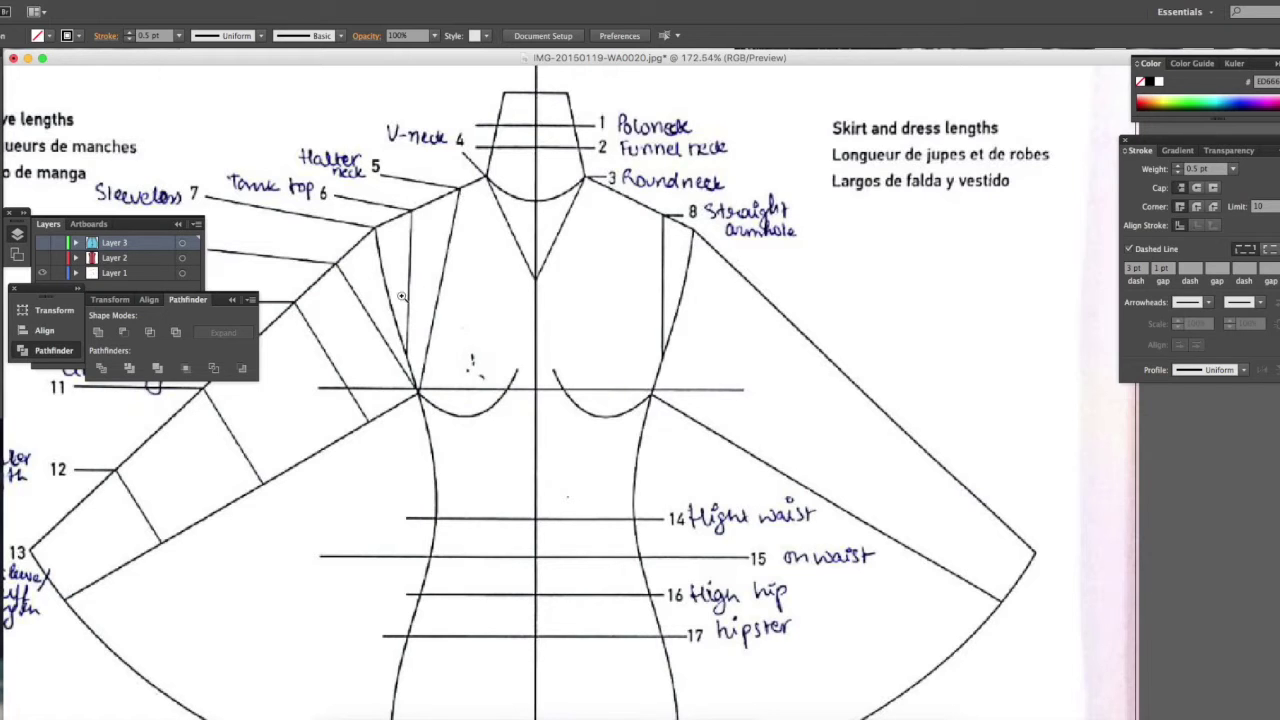
{"action": "scroll", "coordinate": [388, 231], "scroll_direction": "left", "scroll_amount": 2}
{"action": "scroll", "coordinate": [388, 231], "scroll_direction": "left", "scroll_amount": 10}
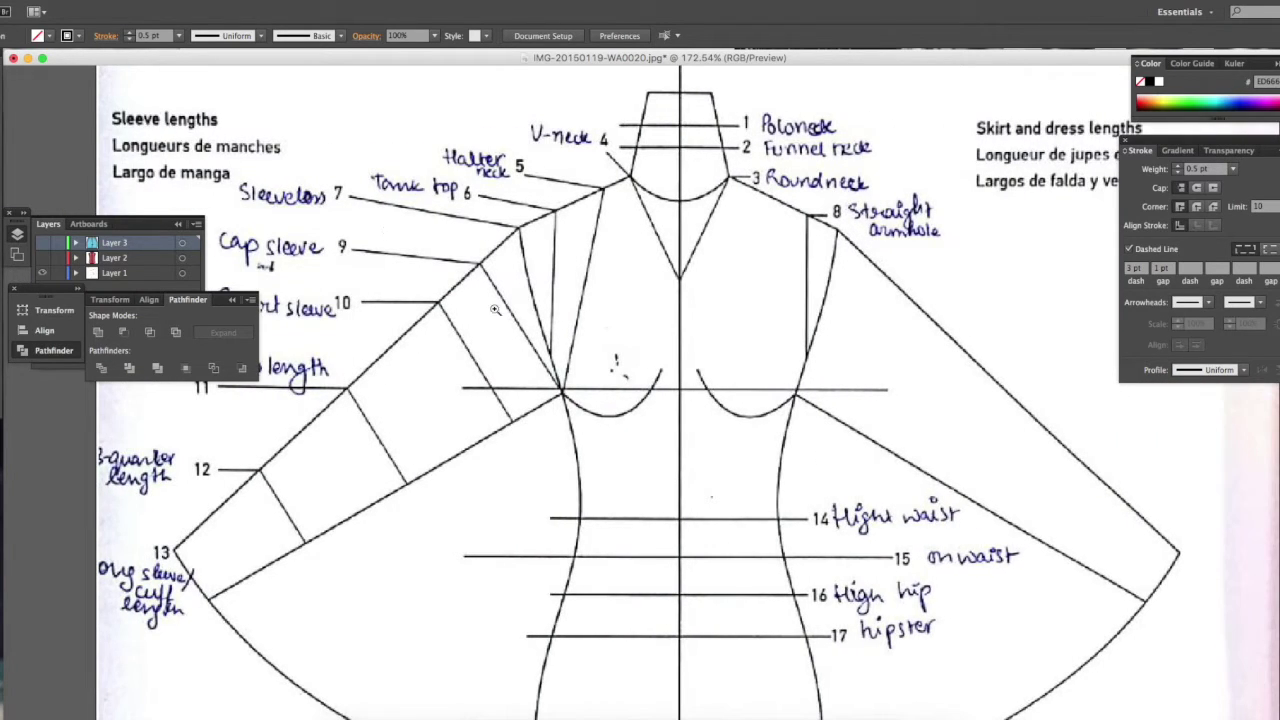
{"action": "scroll", "coordinate": [495, 310], "scroll_direction": "down", "scroll_amount": 13}
{"action": "scroll", "coordinate": [495, 310], "scroll_direction": "left", "scroll_amount": 5}
{"action": "scroll", "coordinate": [495, 310], "scroll_direction": "up", "scroll_amount": 20}
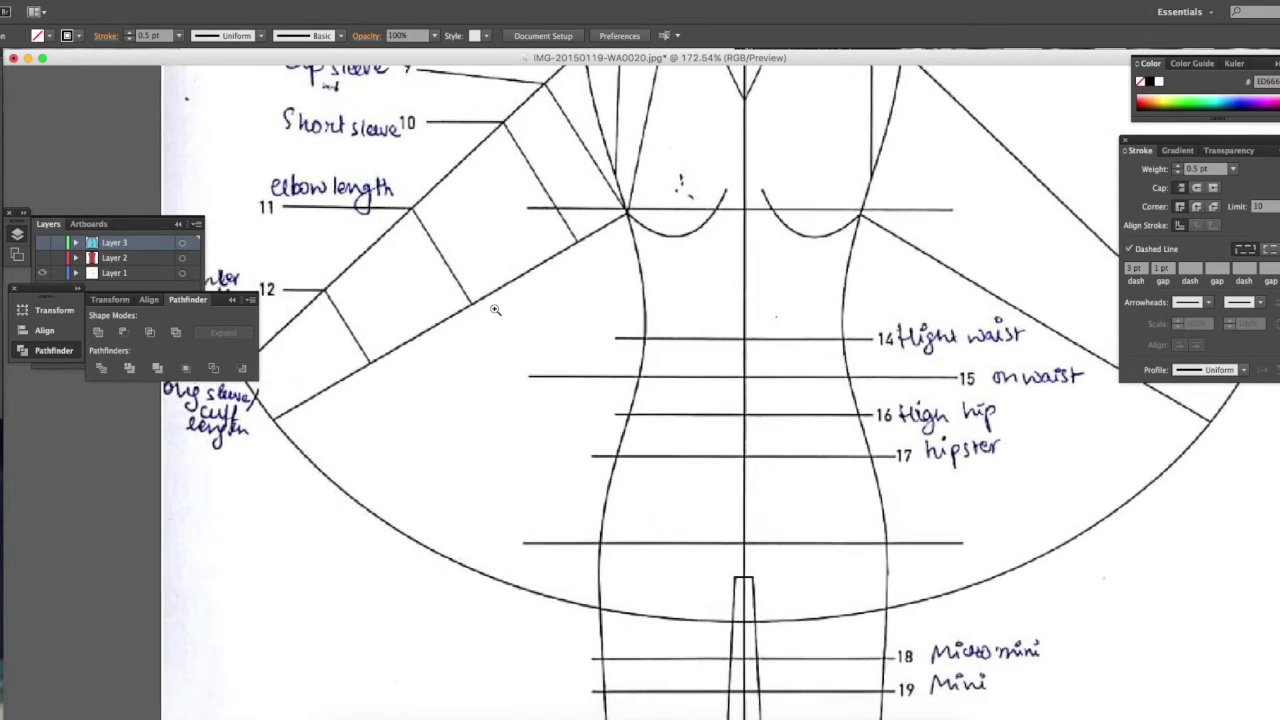
{"action": "scroll", "coordinate": [495, 310], "scroll_direction": "down", "scroll_amount": 10}
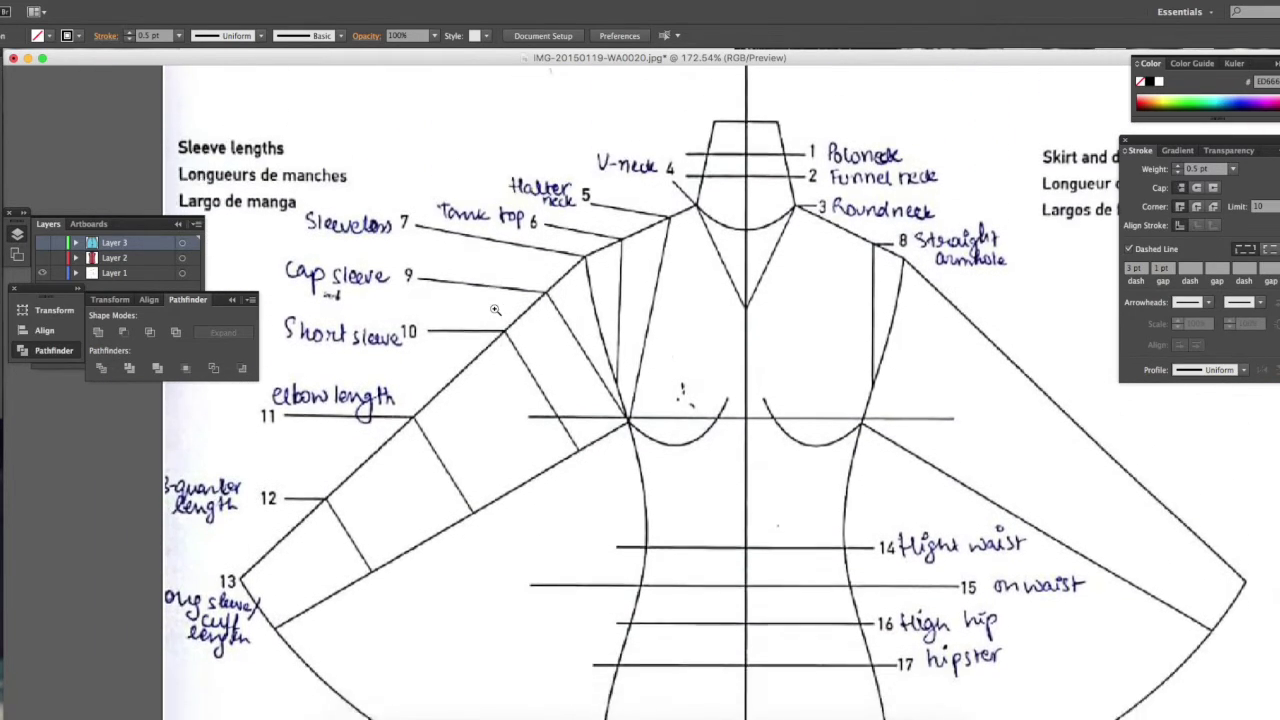
{"action": "scroll", "coordinate": [495, 310], "scroll_direction": "left", "scroll_amount": 5}
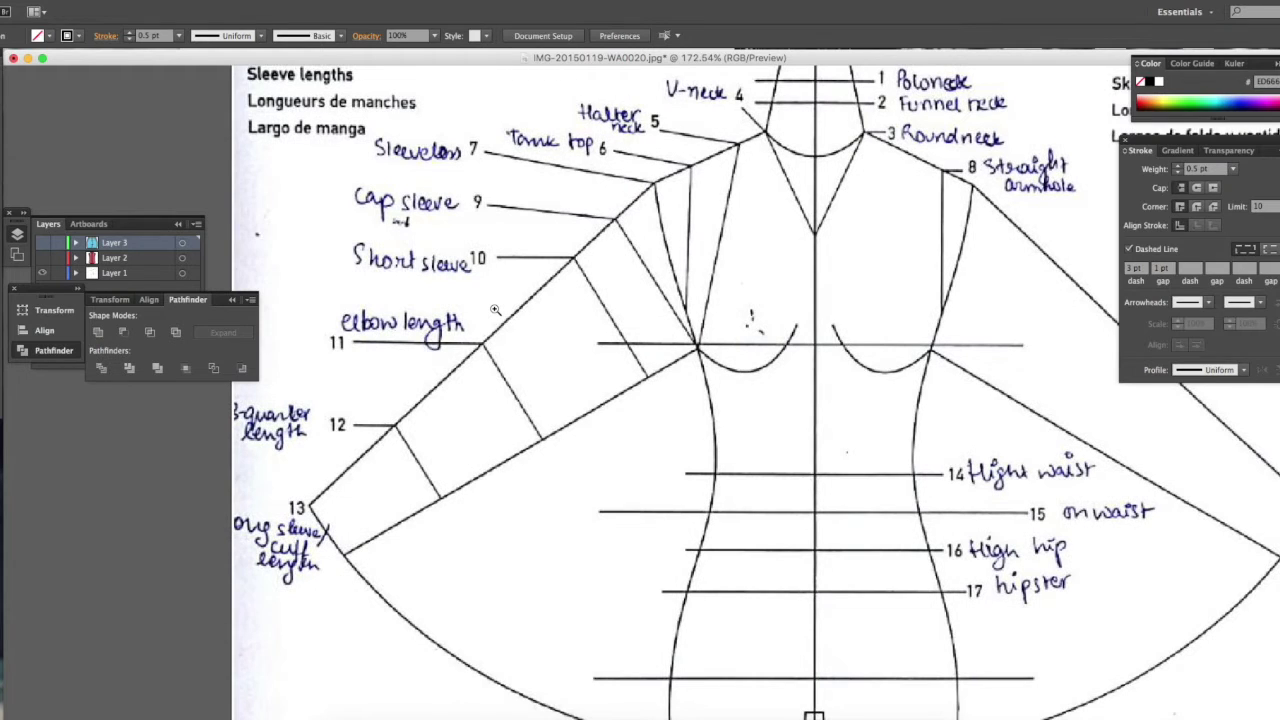
{"action": "scroll", "coordinate": [495, 310], "scroll_direction": "down", "scroll_amount": 3}
{"action": "scroll", "coordinate": [495, 310], "scroll_direction": "up", "scroll_amount": 15}
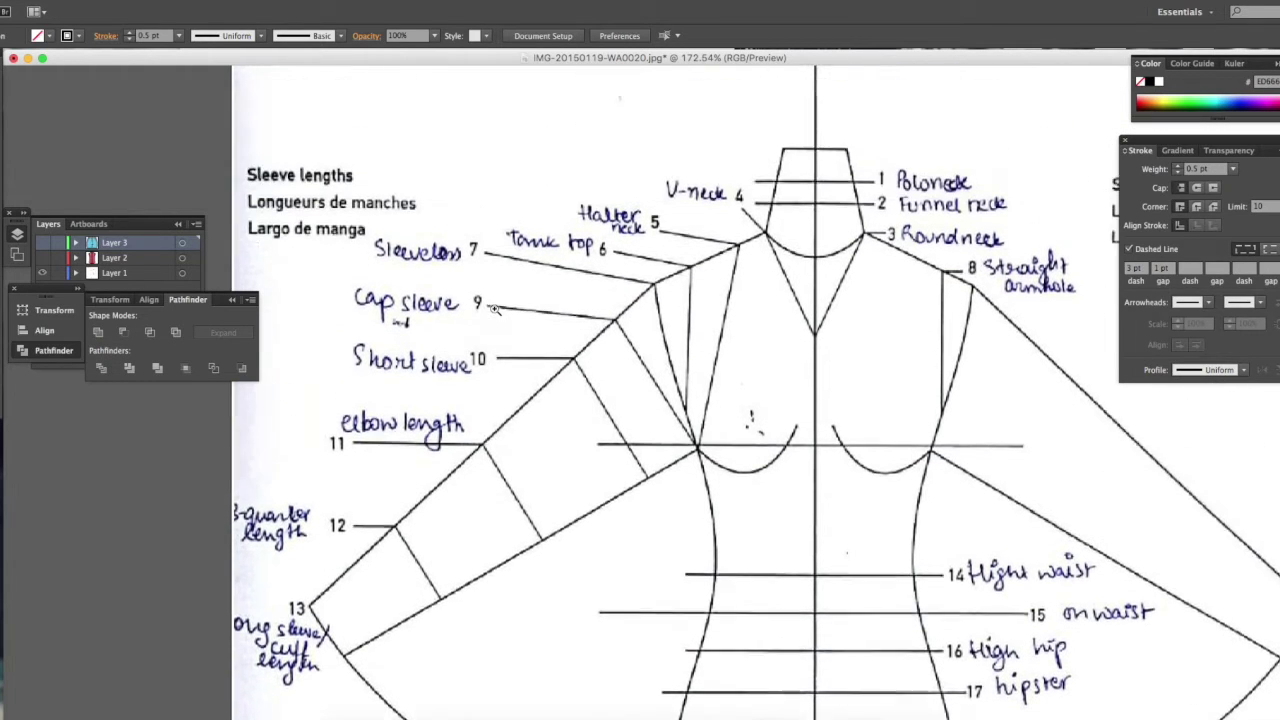
{"action": "scroll", "coordinate": [495, 310], "scroll_direction": "down", "scroll_amount": 6}
{"action": "scroll", "coordinate": [495, 310], "scroll_direction": "down", "scroll_amount": 1}
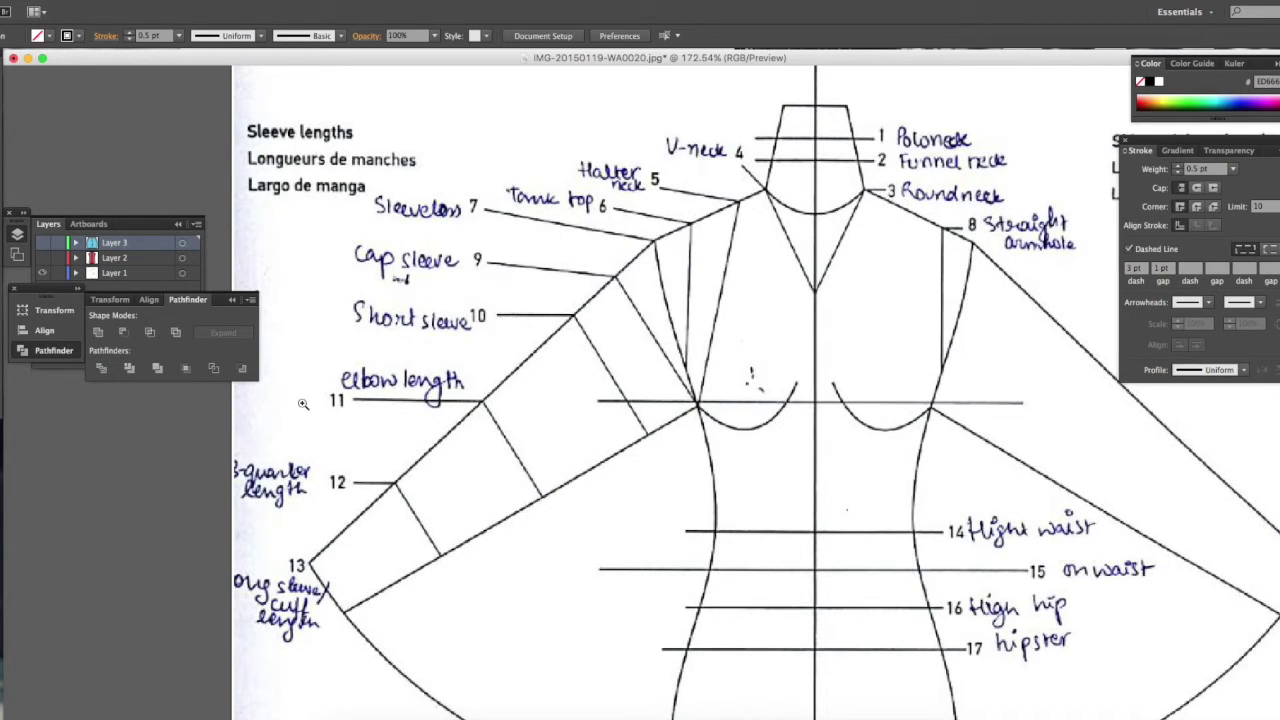
{"action": "scroll", "coordinate": [581, 367], "scroll_direction": "down", "scroll_amount": 10}
{"action": "scroll", "coordinate": [581, 367], "scroll_direction": "down", "scroll_amount": 5}
{"action": "scroll", "coordinate": [581, 367], "scroll_direction": "right", "scroll_amount": 2}
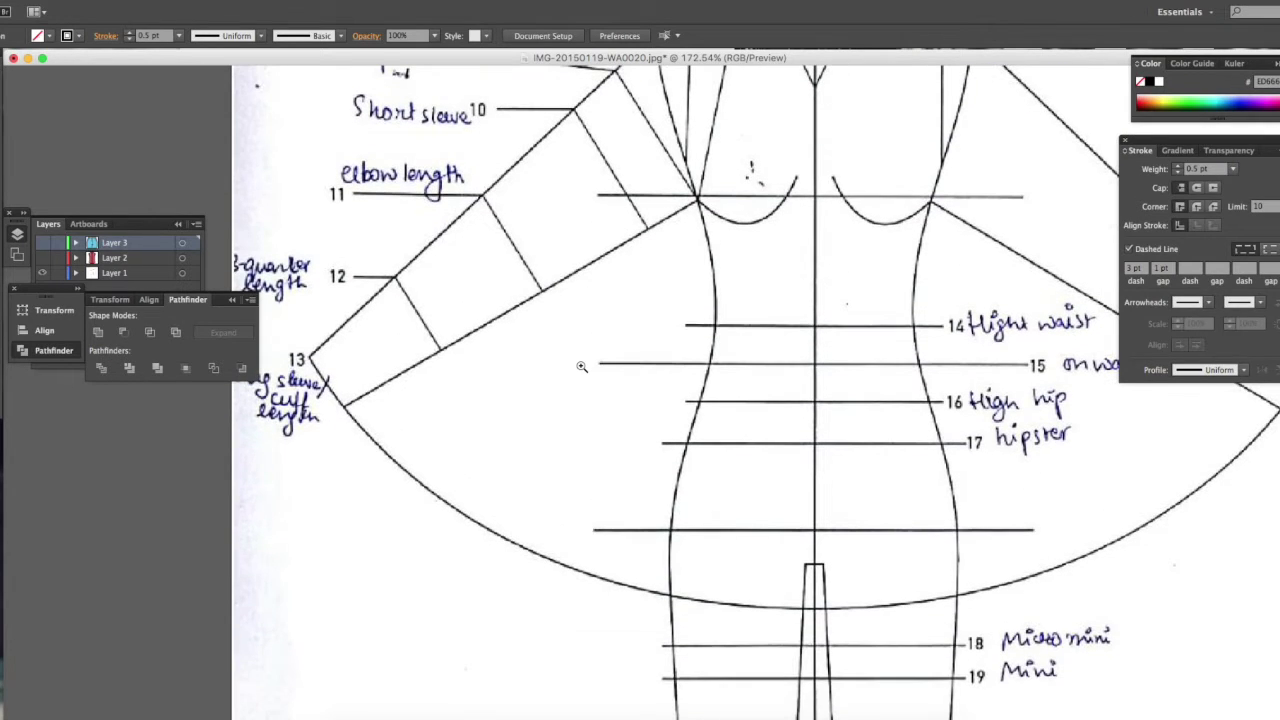
{"action": "scroll", "coordinate": [1015, 335], "scroll_direction": "right", "scroll_amount": 10}
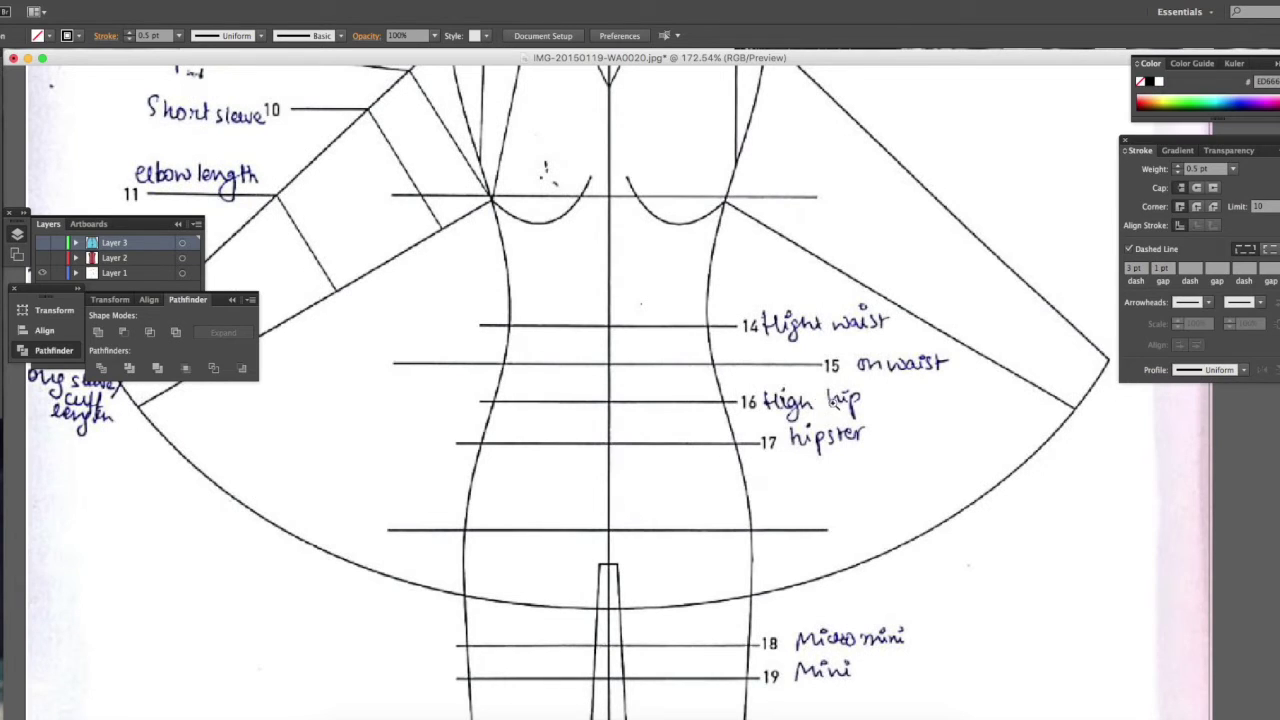
{"action": "scroll", "coordinate": [856, 455], "scroll_direction": "down", "scroll_amount": 20}
{"action": "scroll", "coordinate": [856, 455], "scroll_direction": "down", "scroll_amount": 3}
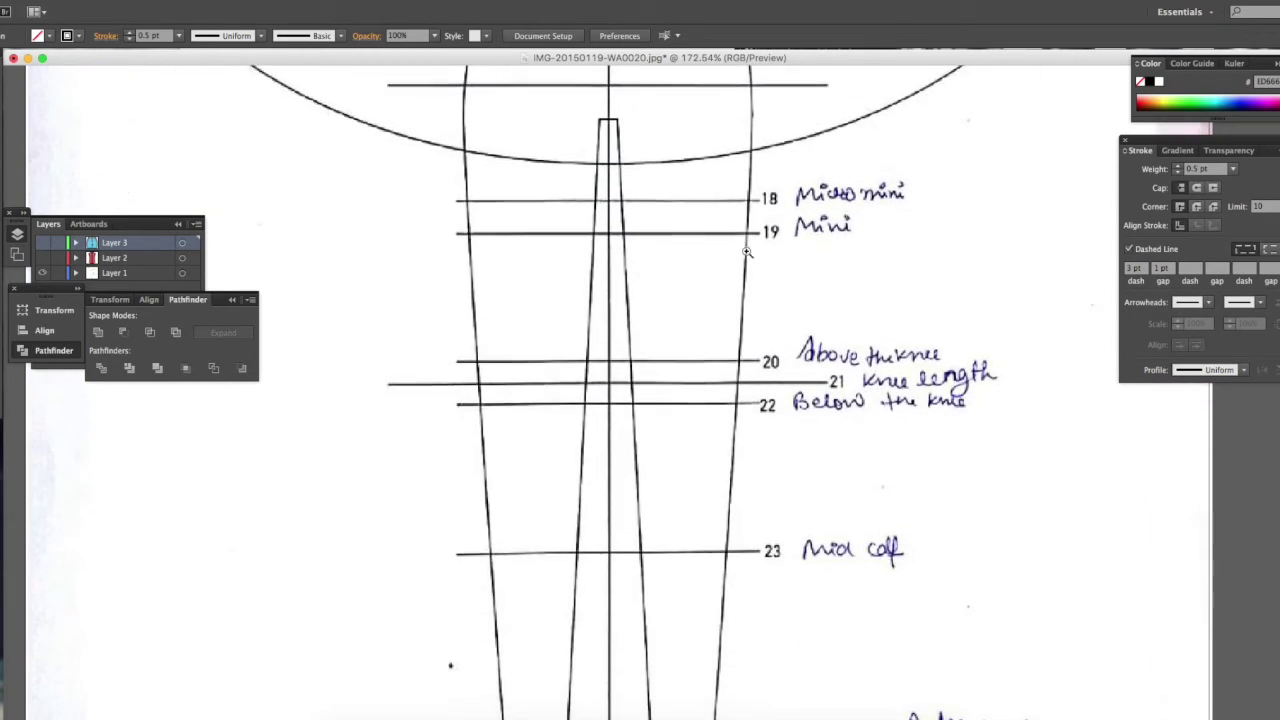
{"action": "scroll", "coordinate": [710, 228], "scroll_direction": "up", "scroll_amount": 4}
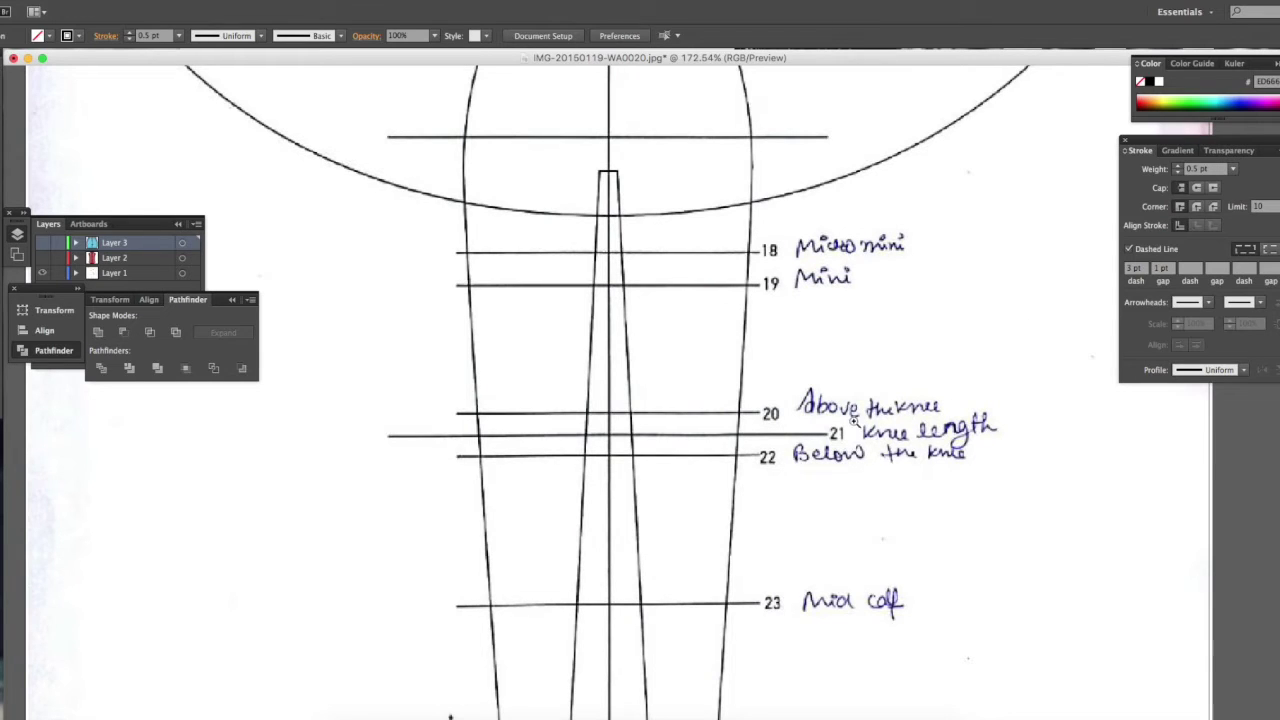
{"action": "scroll", "coordinate": [891, 449], "scroll_direction": "down", "scroll_amount": 10}
{"action": "scroll", "coordinate": [891, 449], "scroll_direction": "down", "scroll_amount": 3}
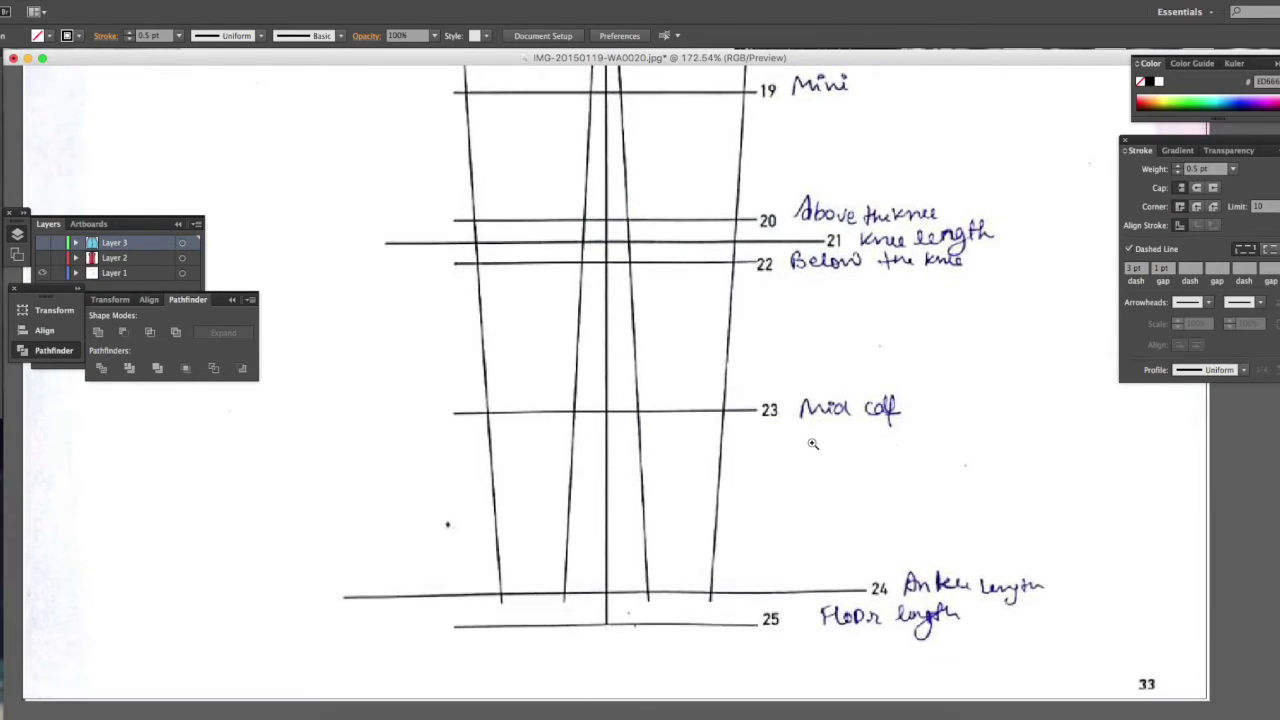
{"action": "scroll", "coordinate": [912, 441], "scroll_direction": "down", "scroll_amount": 4}
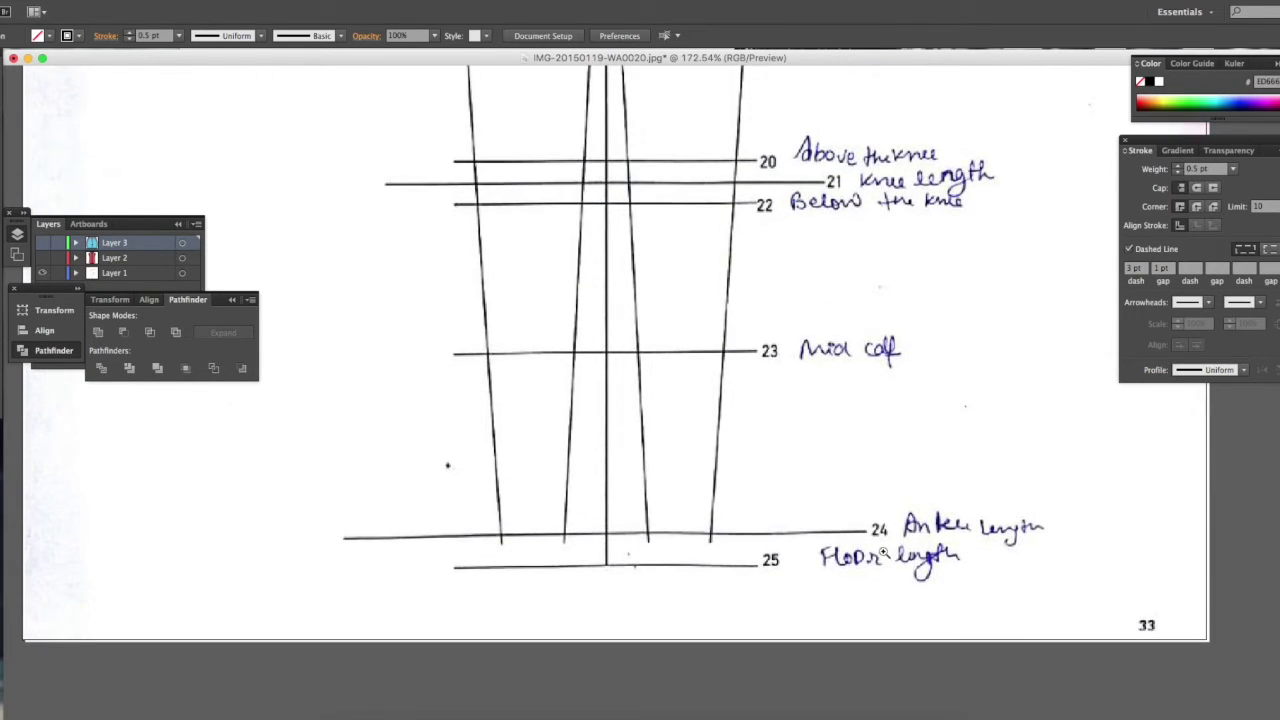
{"action": "scroll", "coordinate": [805, 309], "scroll_direction": "up", "scroll_amount": 15}
{"action": "scroll", "coordinate": [801, 312], "scroll_direction": "up", "scroll_amount": 9}
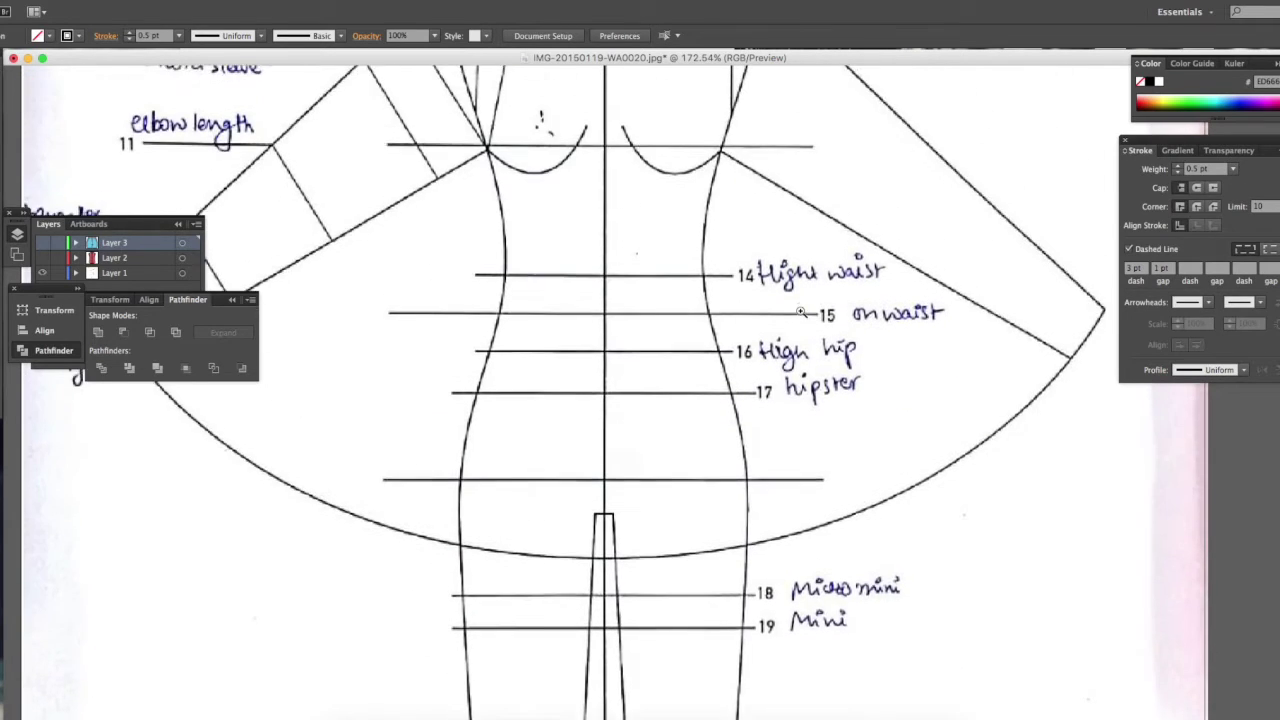
{"action": "scroll", "coordinate": [801, 312], "scroll_direction": "up", "scroll_amount": 2}
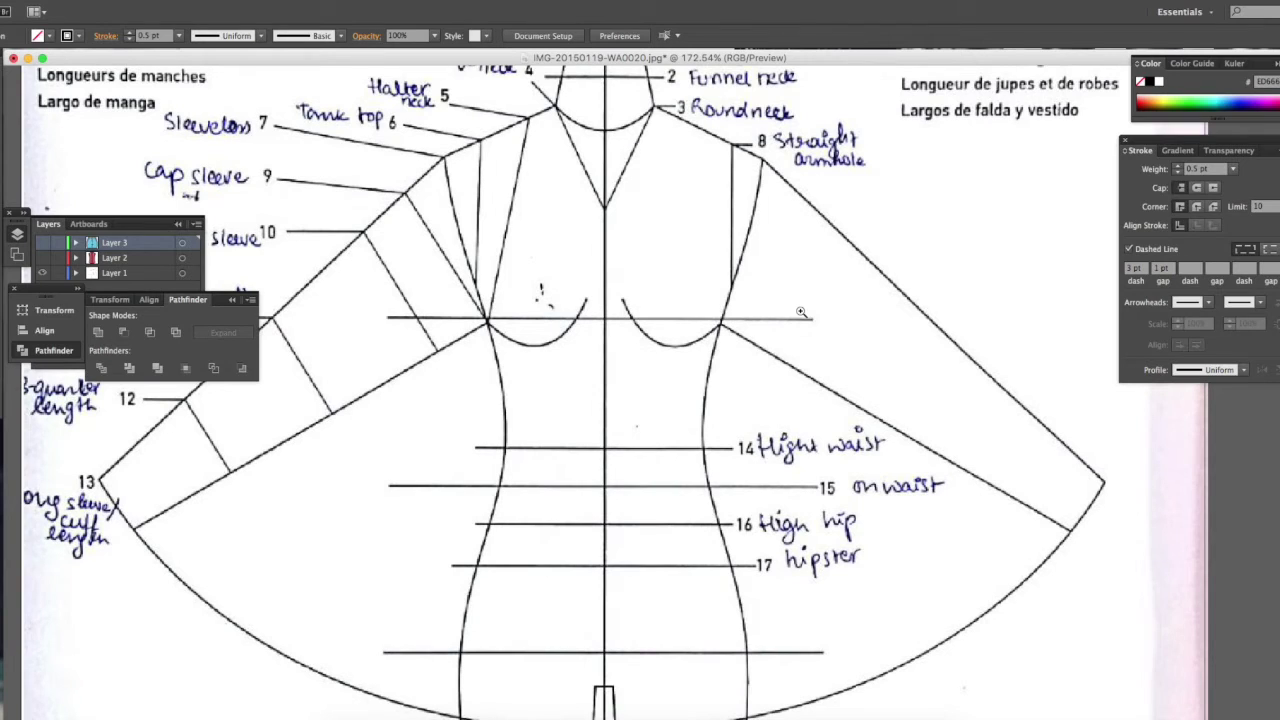
{"action": "scroll", "coordinate": [799, 312], "scroll_direction": "down", "scroll_amount": 2}
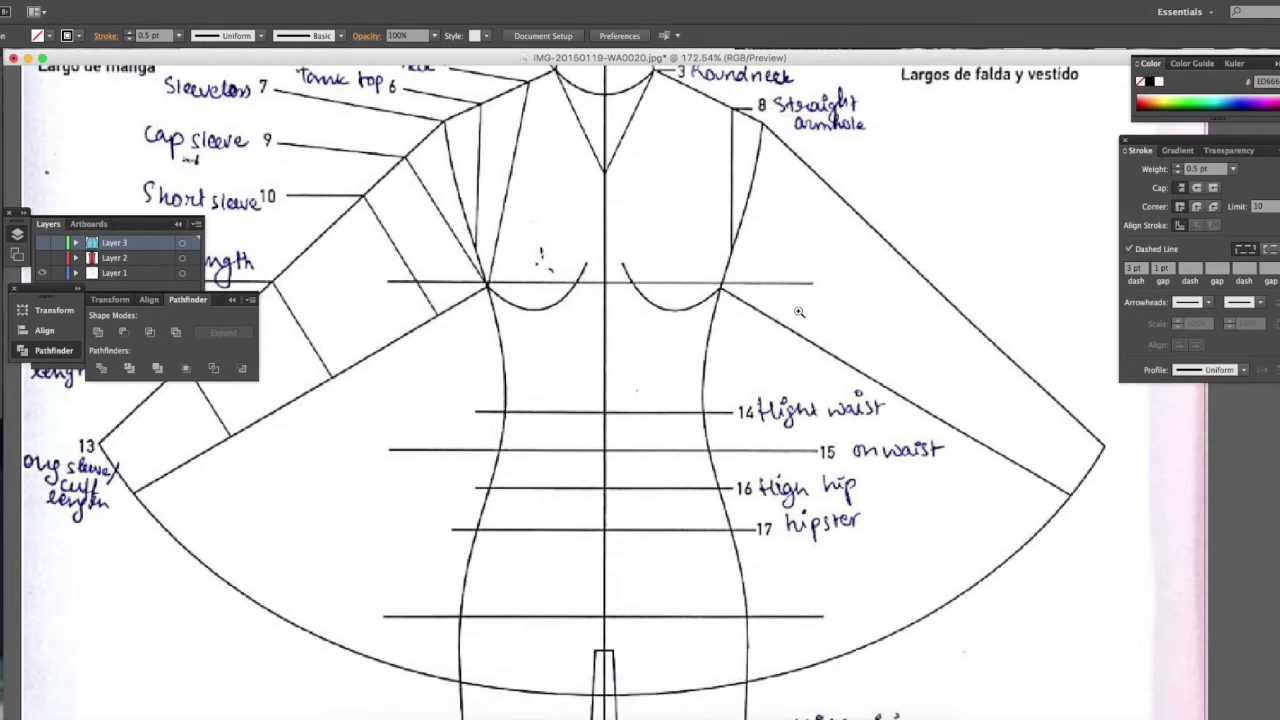
{"action": "scroll", "coordinate": [789, 321], "scroll_direction": "up", "scroll_amount": 1}
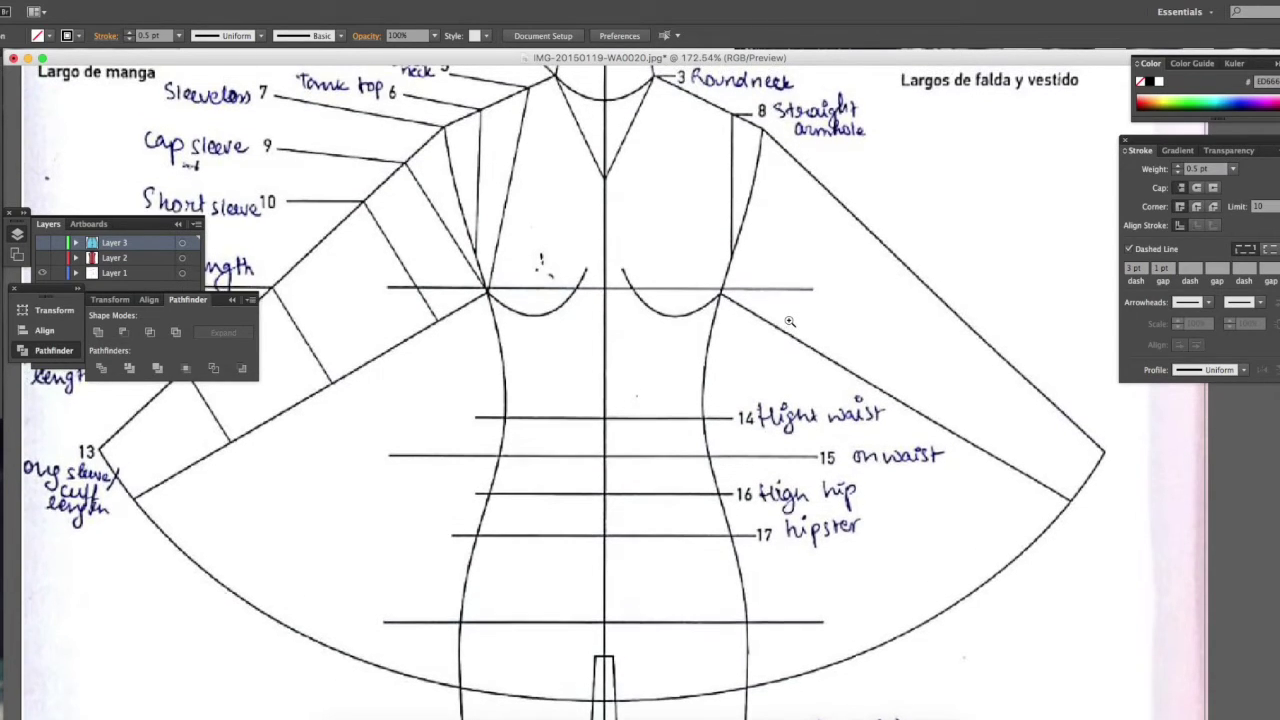
{"action": "scroll", "coordinate": [789, 321], "scroll_direction": "down", "scroll_amount": 1}
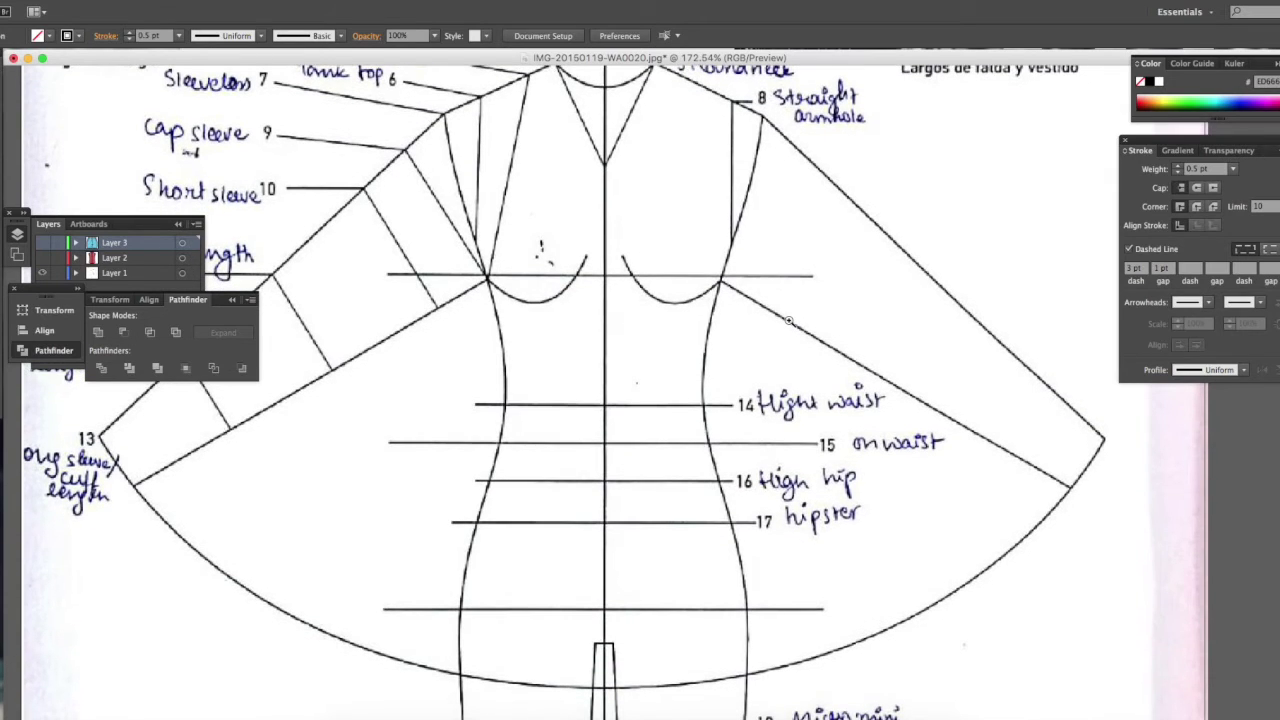
{"action": "scroll", "coordinate": [789, 321], "scroll_direction": "down", "scroll_amount": 2}
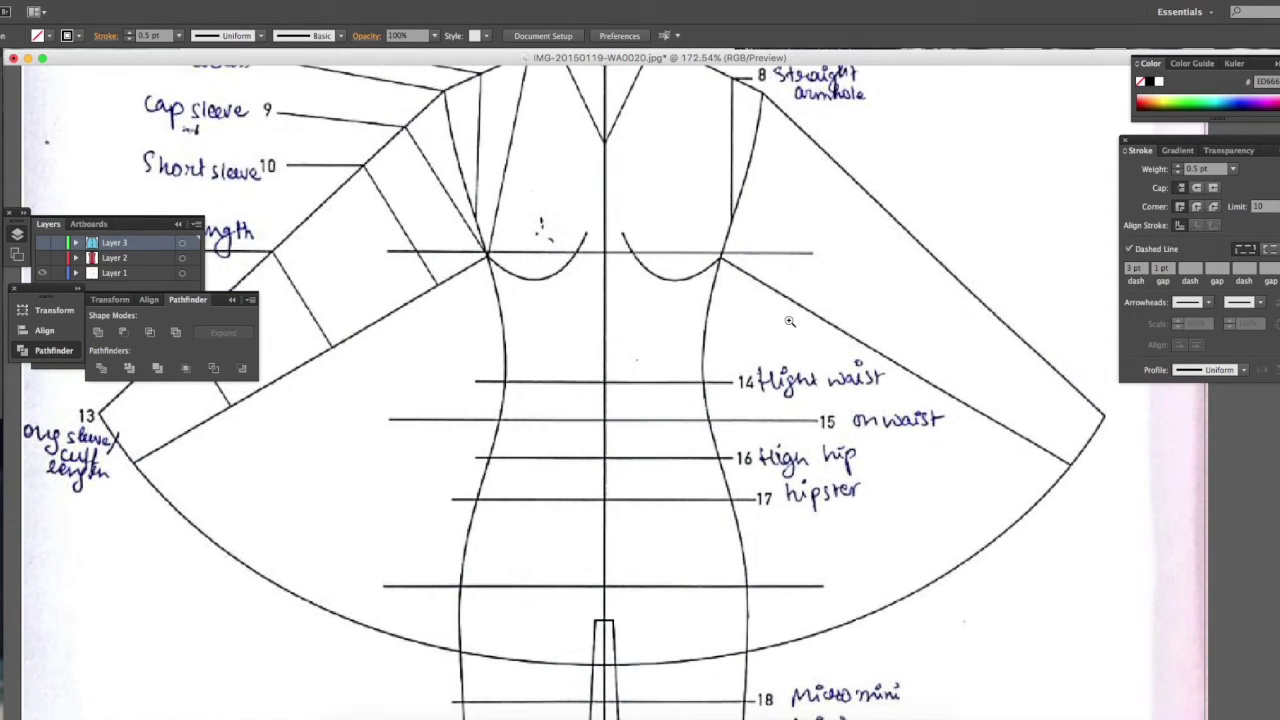
{"action": "scroll", "coordinate": [789, 321], "scroll_direction": "down", "scroll_amount": 2}
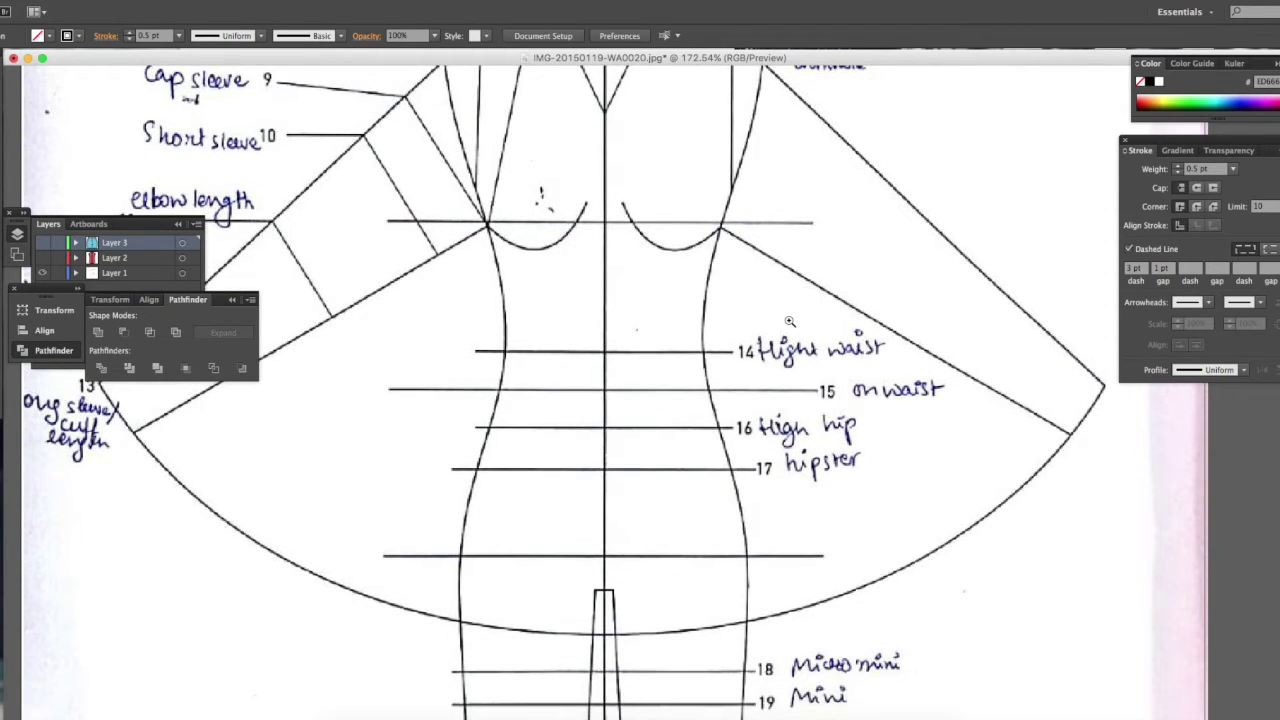
{"action": "scroll", "coordinate": [789, 321], "scroll_direction": "up", "scroll_amount": 2}
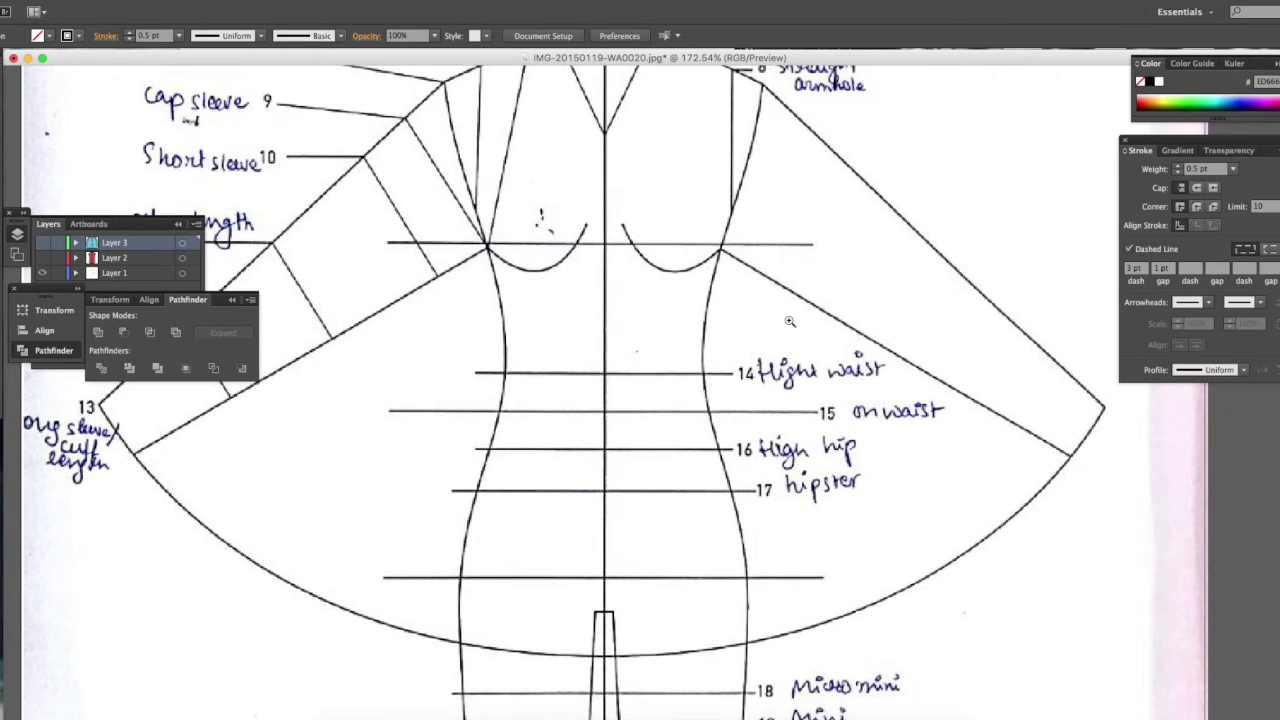
{"action": "scroll", "coordinate": [757, 313], "scroll_direction": "up", "scroll_amount": 4}
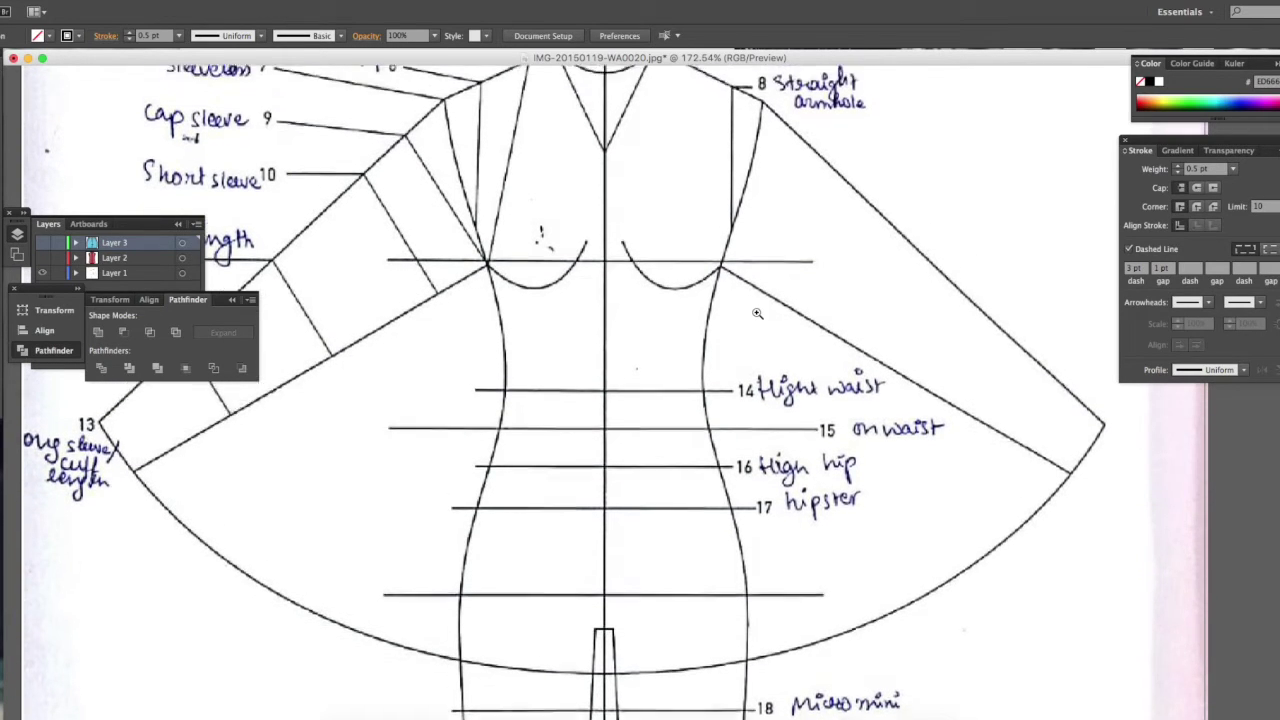
{"action": "scroll", "coordinate": [757, 313], "scroll_direction": "up", "scroll_amount": 3}
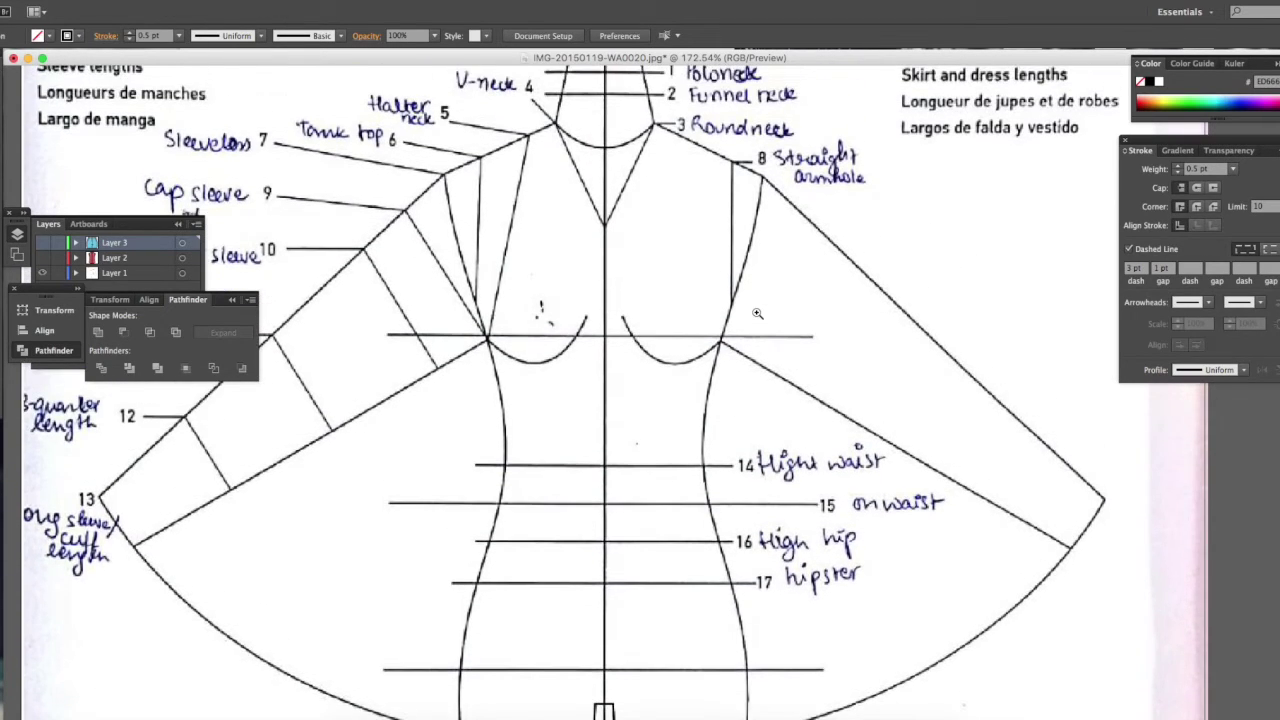
{"action": "left_click", "coordinate": [42, 258]}
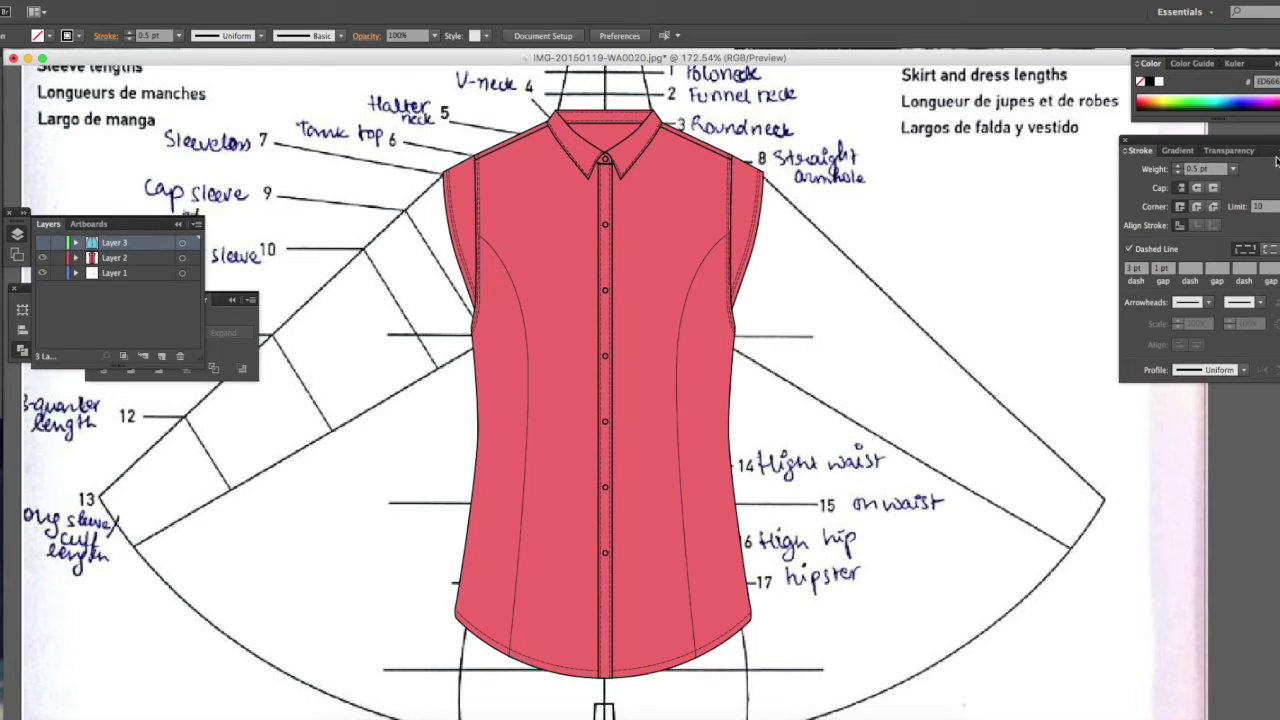
Step: Set Opacity to 80% in the Transparency panel and inspect the shirt's shoulder
{"action": "left_click", "coordinate": [1228, 150]}
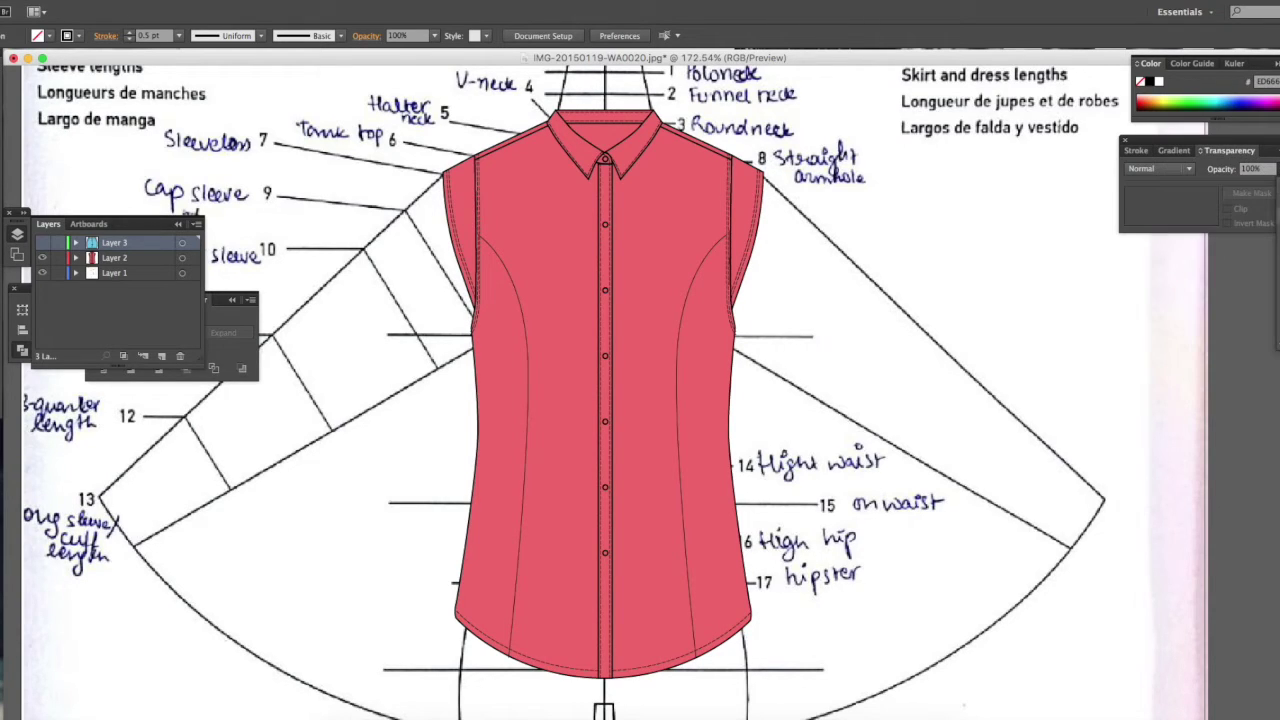
{"action": "type", "text": "80"}
{"action": "key", "text": "Return"}
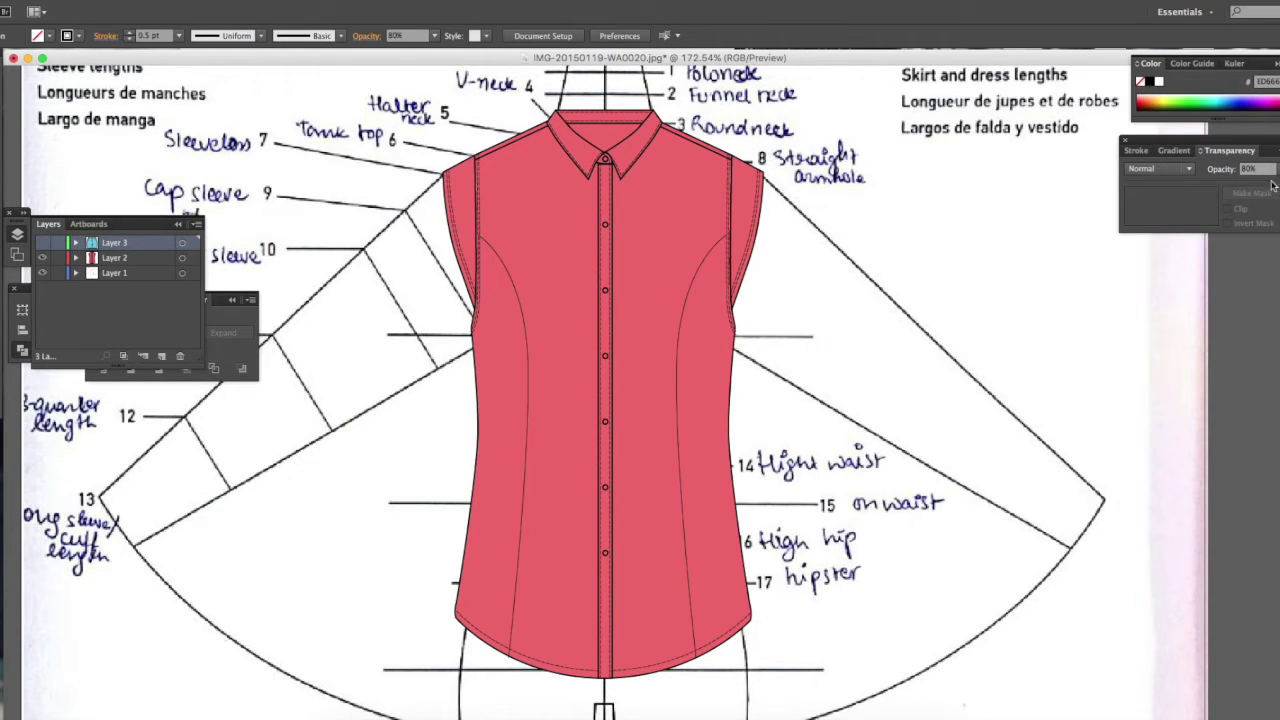
{"action": "left_click", "coordinate": [666, 220]}
{"action": "scroll", "coordinate": [408, 291], "scroll_direction": "down", "scroll_amount": 1}
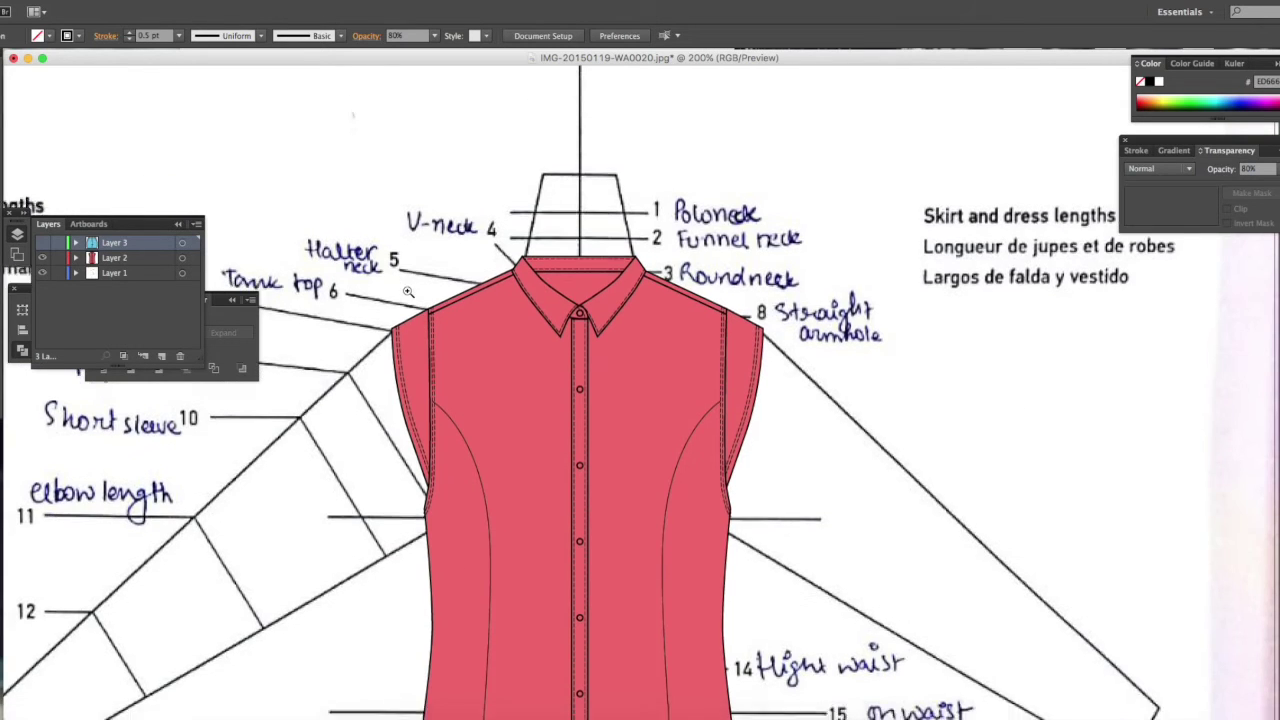
{"action": "scroll", "coordinate": [408, 291], "scroll_direction": "up", "scroll_amount": 3}
{"action": "scroll", "coordinate": [408, 291], "scroll_direction": "down", "scroll_amount": 8}
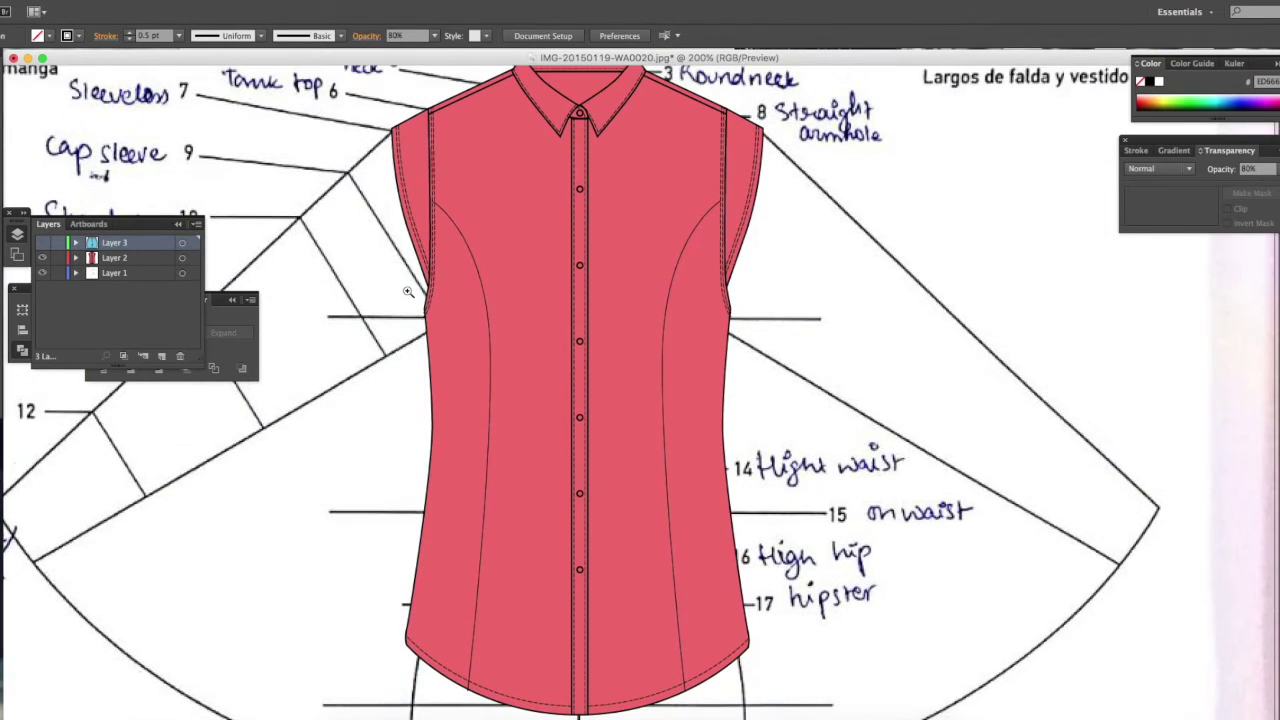
{"action": "scroll", "coordinate": [408, 291], "scroll_direction": "up", "scroll_amount": 1}
{"action": "key", "text": "super+1"}
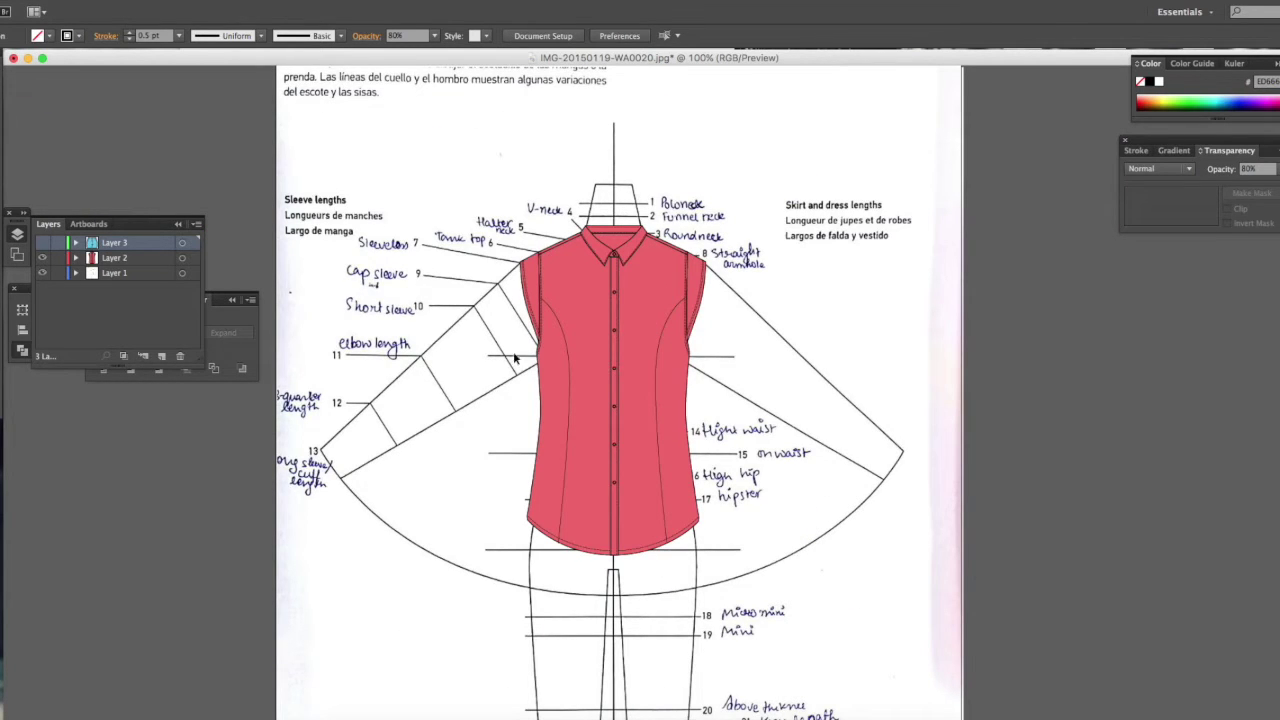
Step: Lower the red shirt's opacity to 70% and zoom in on its collar
{"action": "left_click", "coordinate": [586, 337]}
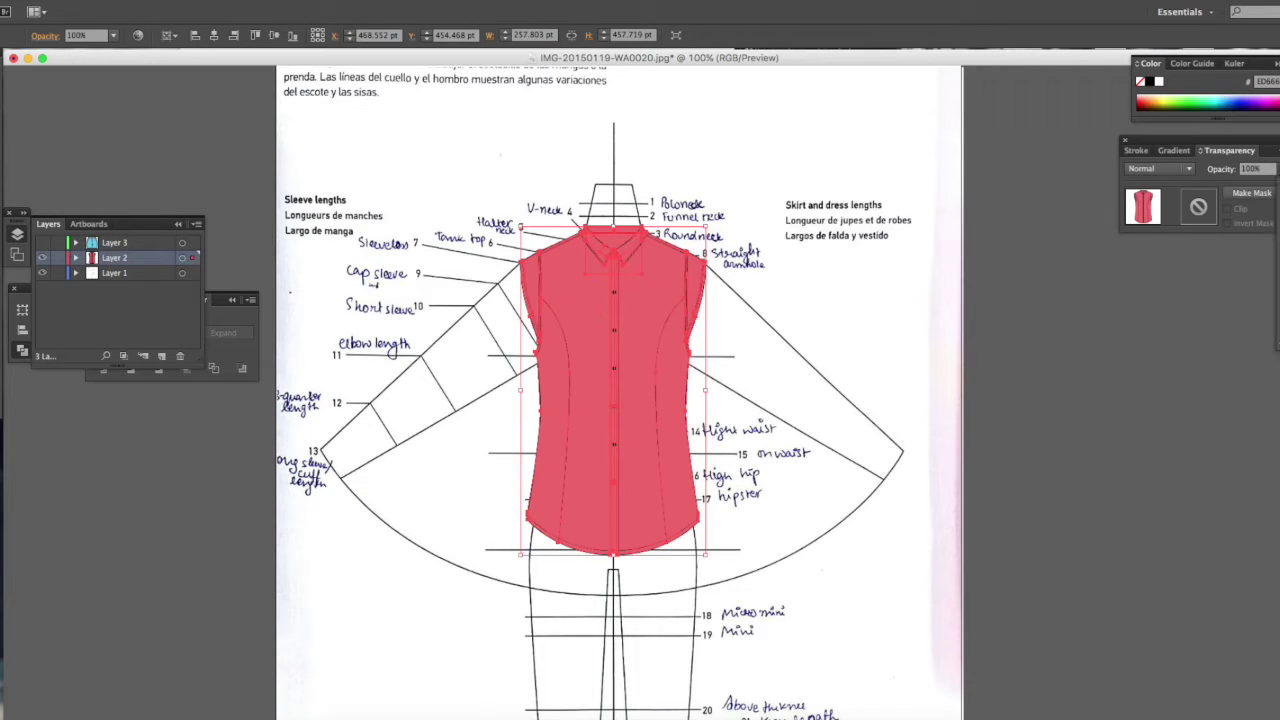
{"action": "key", "text": "8"}
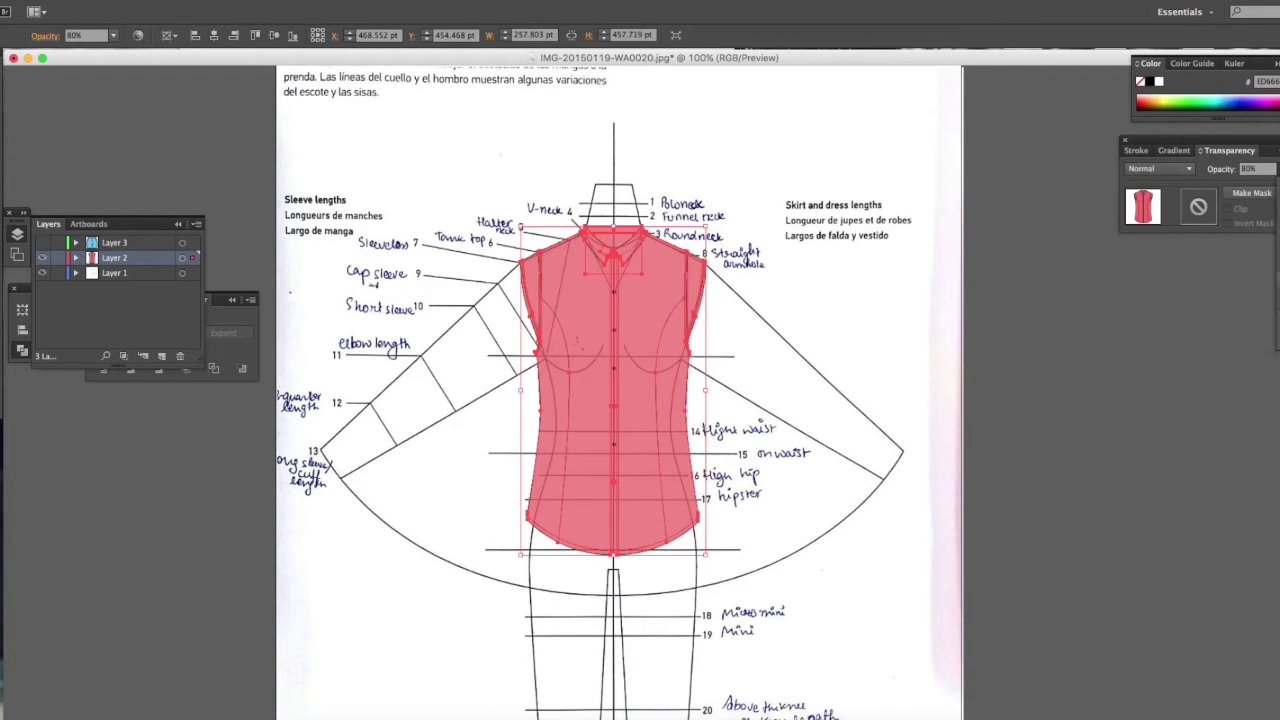
{"action": "key", "text": "7"}
{"action": "left_click", "coordinate": [817, 284]}
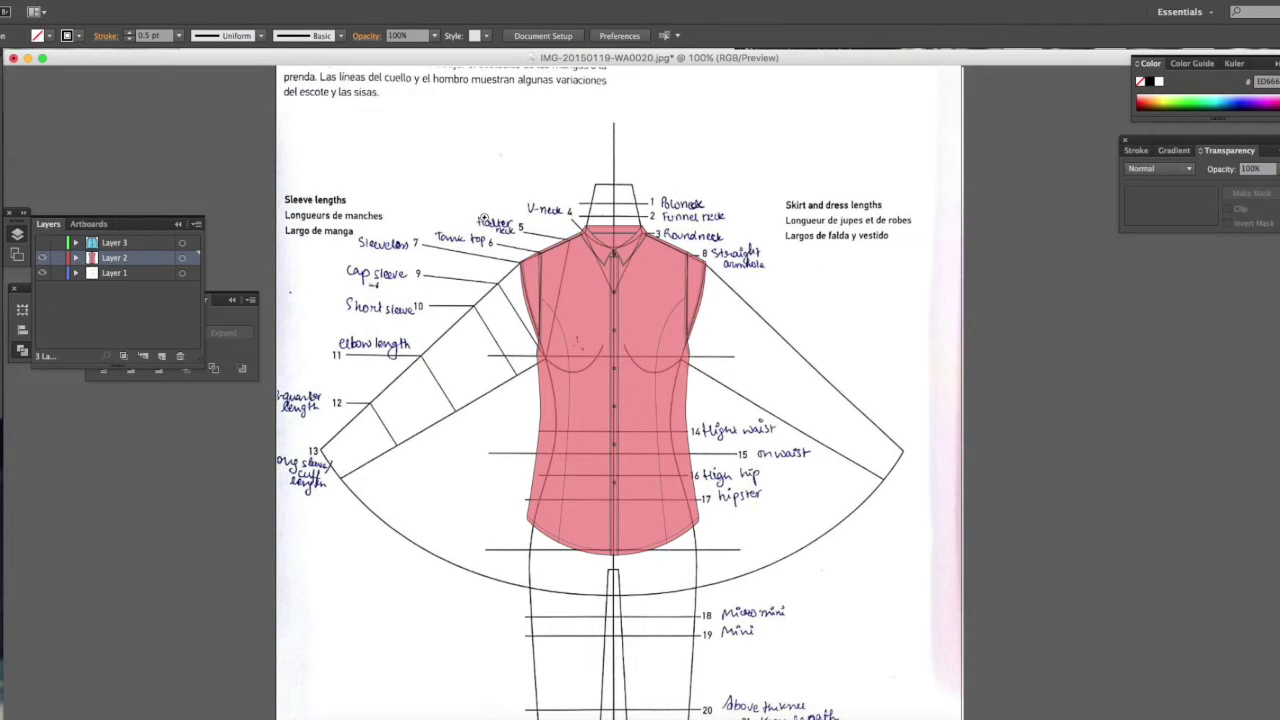
{"action": "left_click_drag", "start_coordinate": [486, 218], "coordinate": [718, 346]}
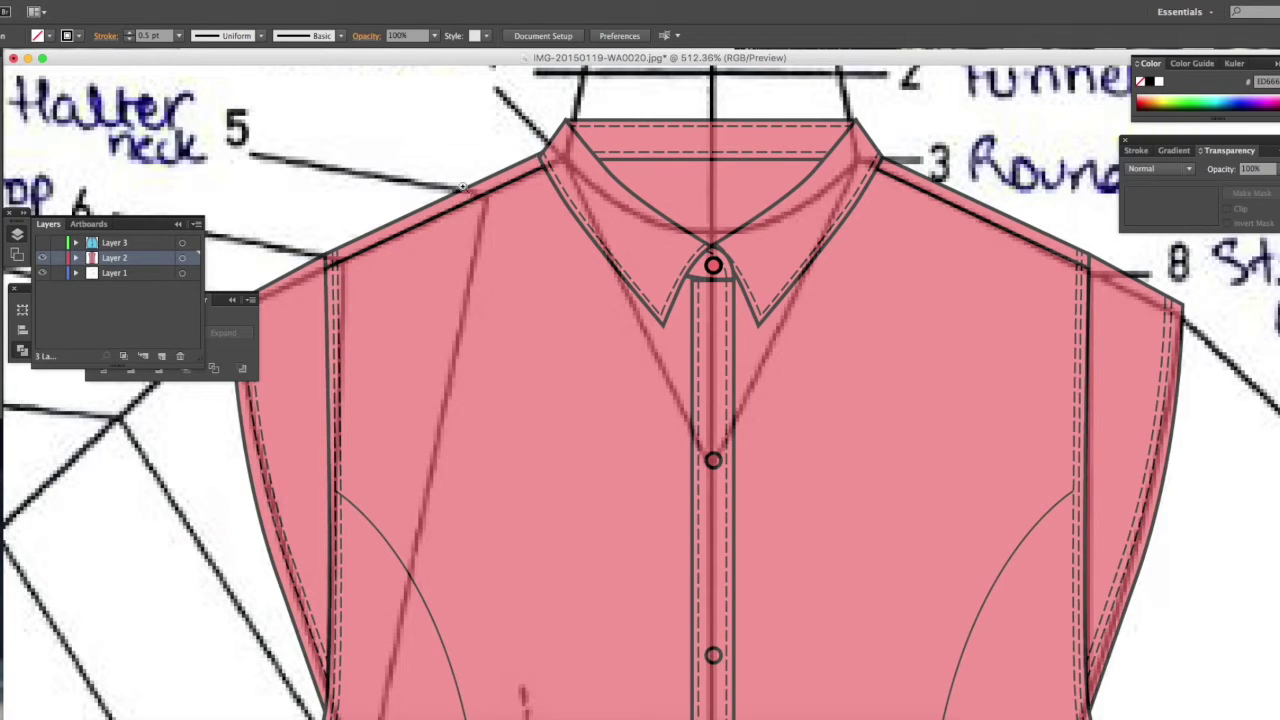
{"action": "scroll", "coordinate": [334, 245], "scroll_direction": "left", "scroll_amount": 3}
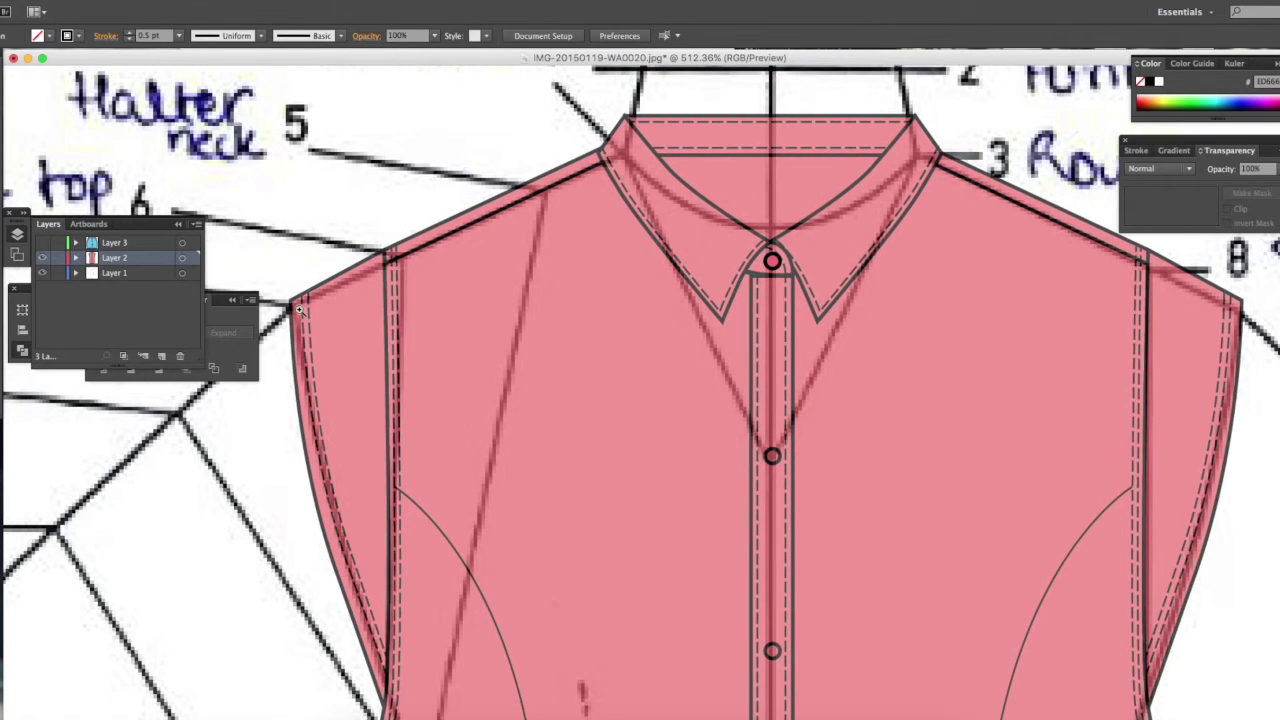
{"action": "scroll", "coordinate": [678, 315], "scroll_direction": "down", "scroll_amount": 5}
{"action": "scroll", "coordinate": [678, 315], "scroll_direction": "right", "scroll_amount": 2}
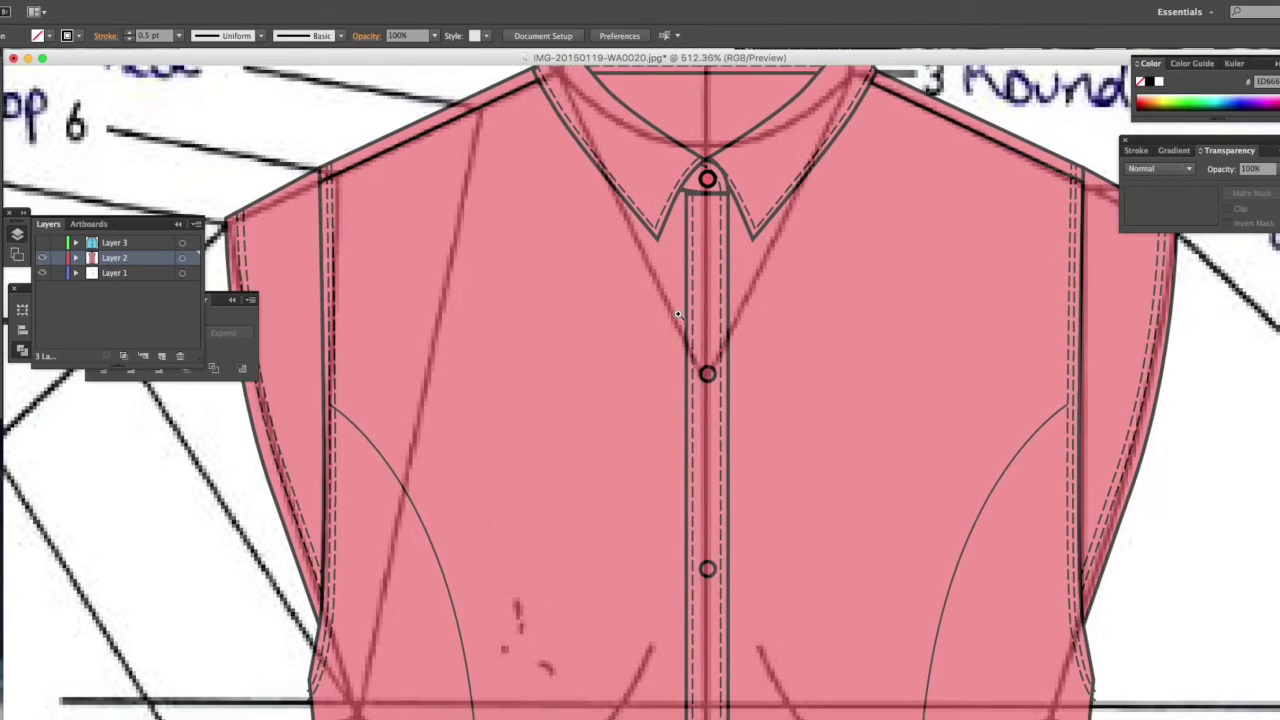
{"action": "scroll", "coordinate": [678, 315], "scroll_direction": "down", "scroll_amount": 15}
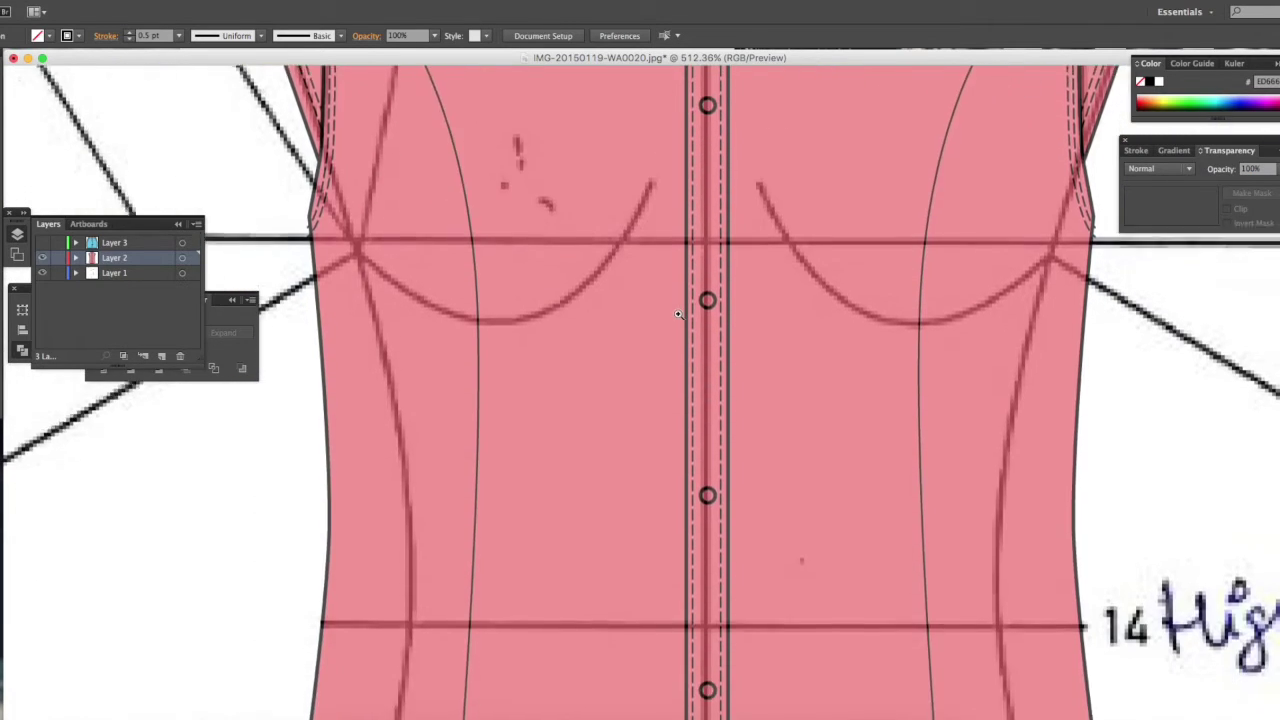
{"action": "scroll", "coordinate": [678, 315], "scroll_direction": "up", "scroll_amount": 3}
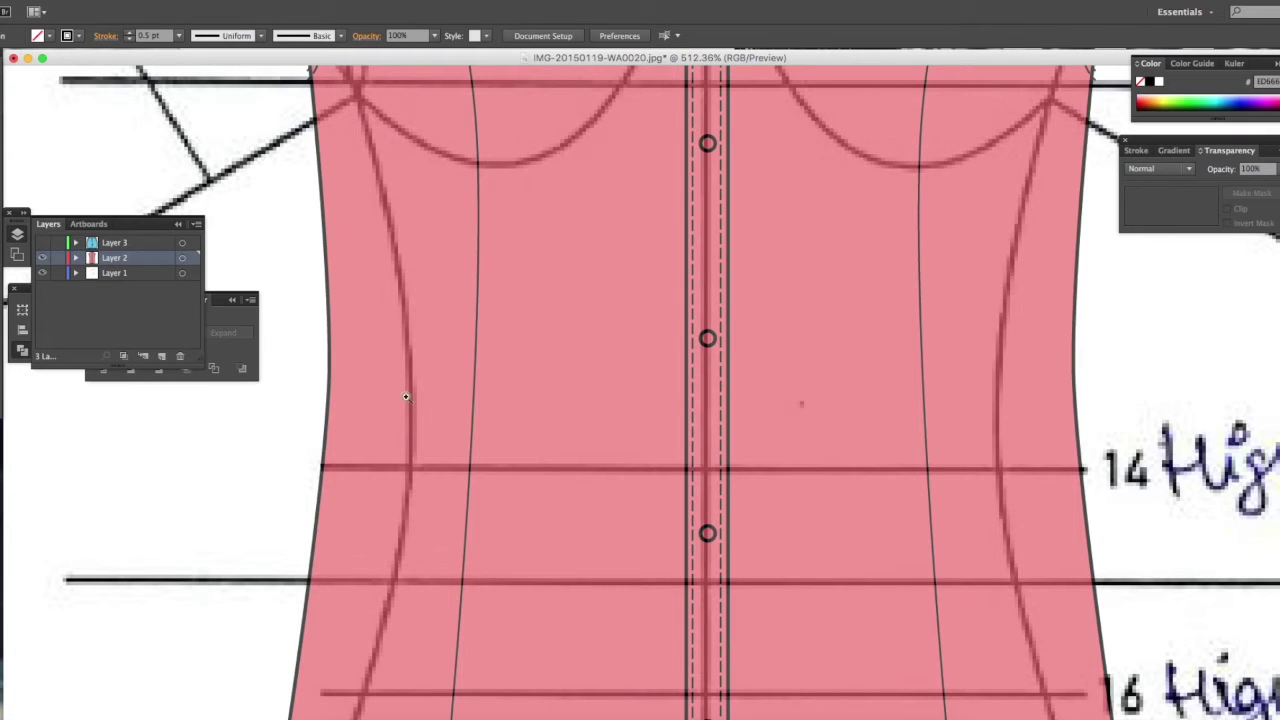
{"action": "scroll", "coordinate": [410, 452], "scroll_direction": "down", "scroll_amount": 3}
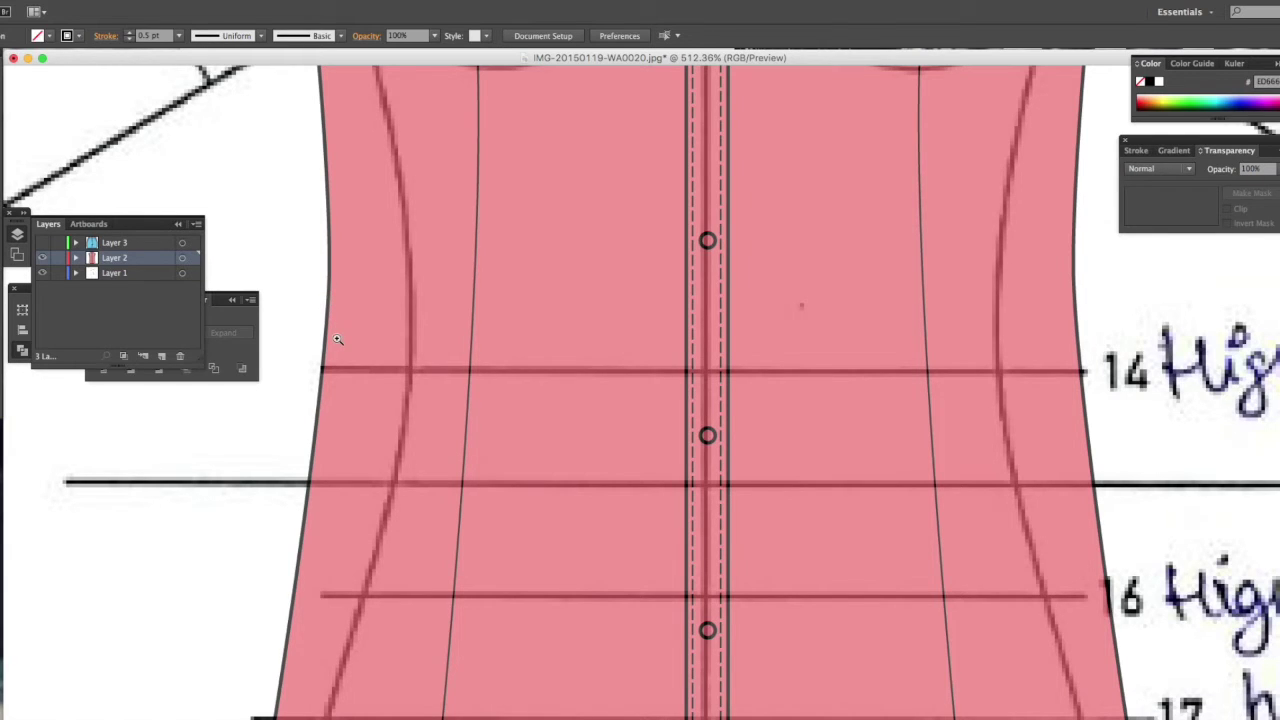
{"action": "scroll", "coordinate": [338, 340], "scroll_direction": "down", "scroll_amount": 10}
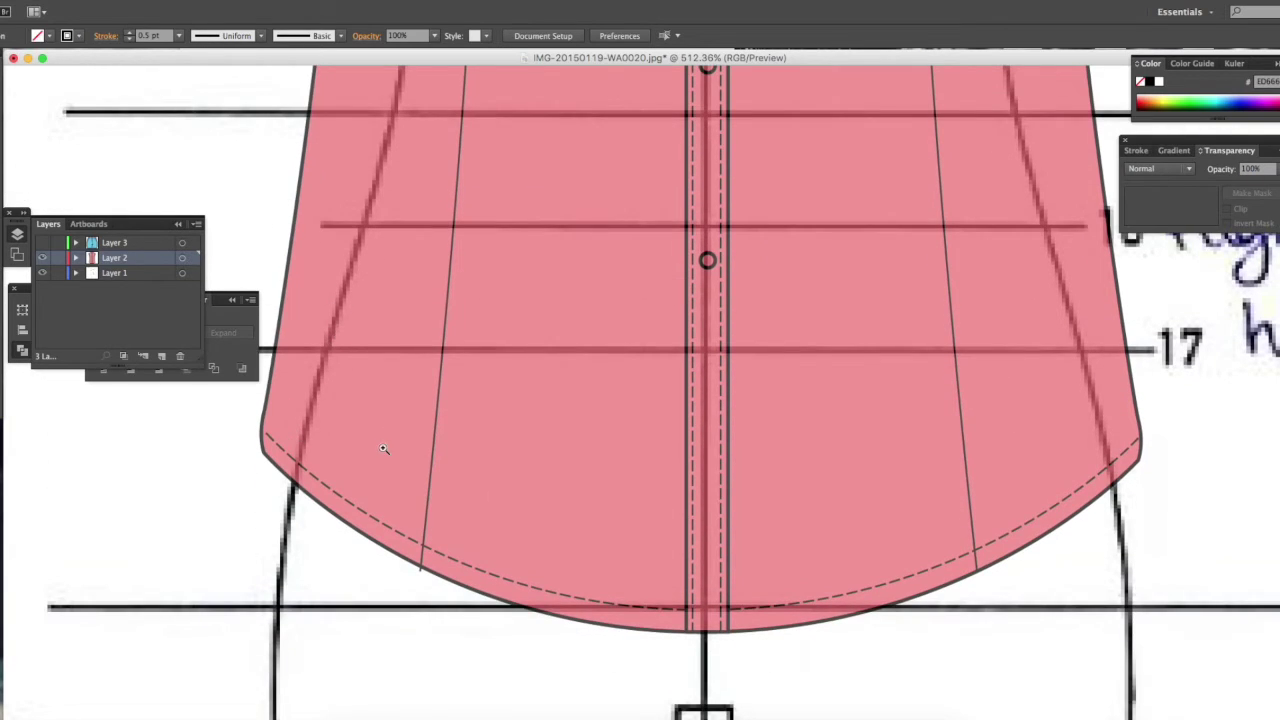
{"action": "scroll", "coordinate": [383, 449], "scroll_direction": "down", "scroll_amount": 2}
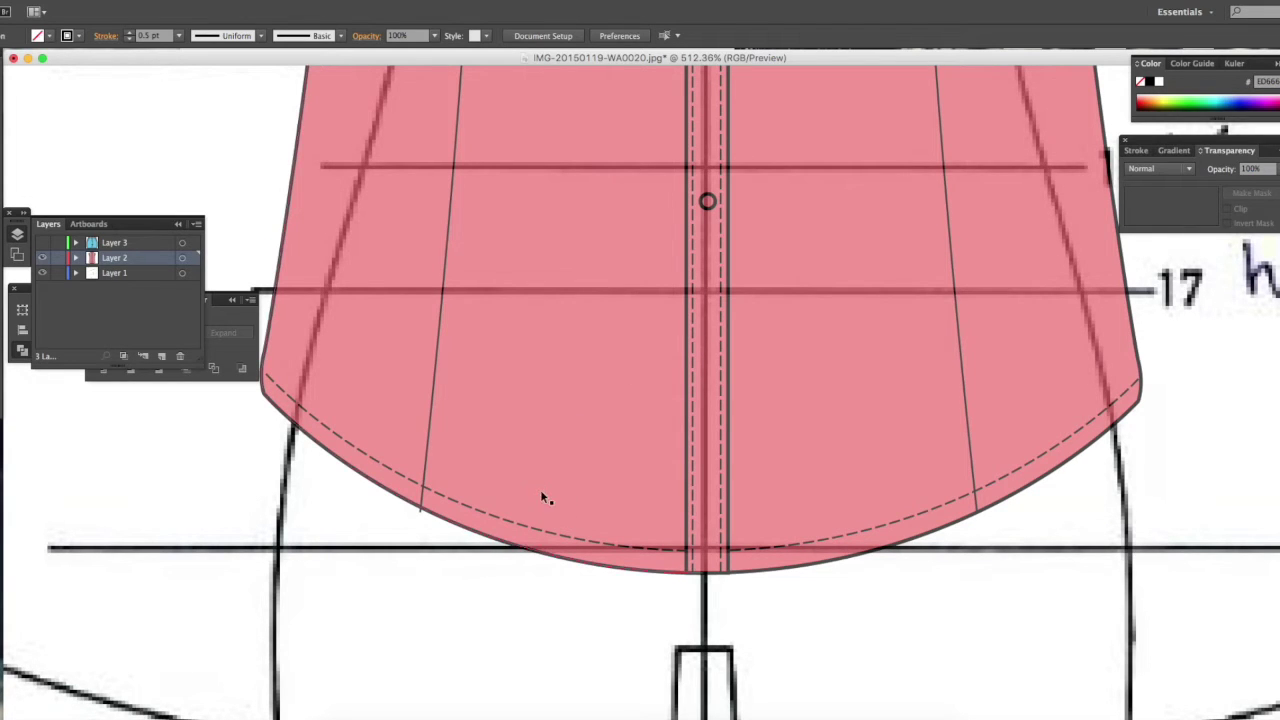
{"action": "scroll", "coordinate": [541, 492], "scroll_direction": "down", "scroll_amount": 5}
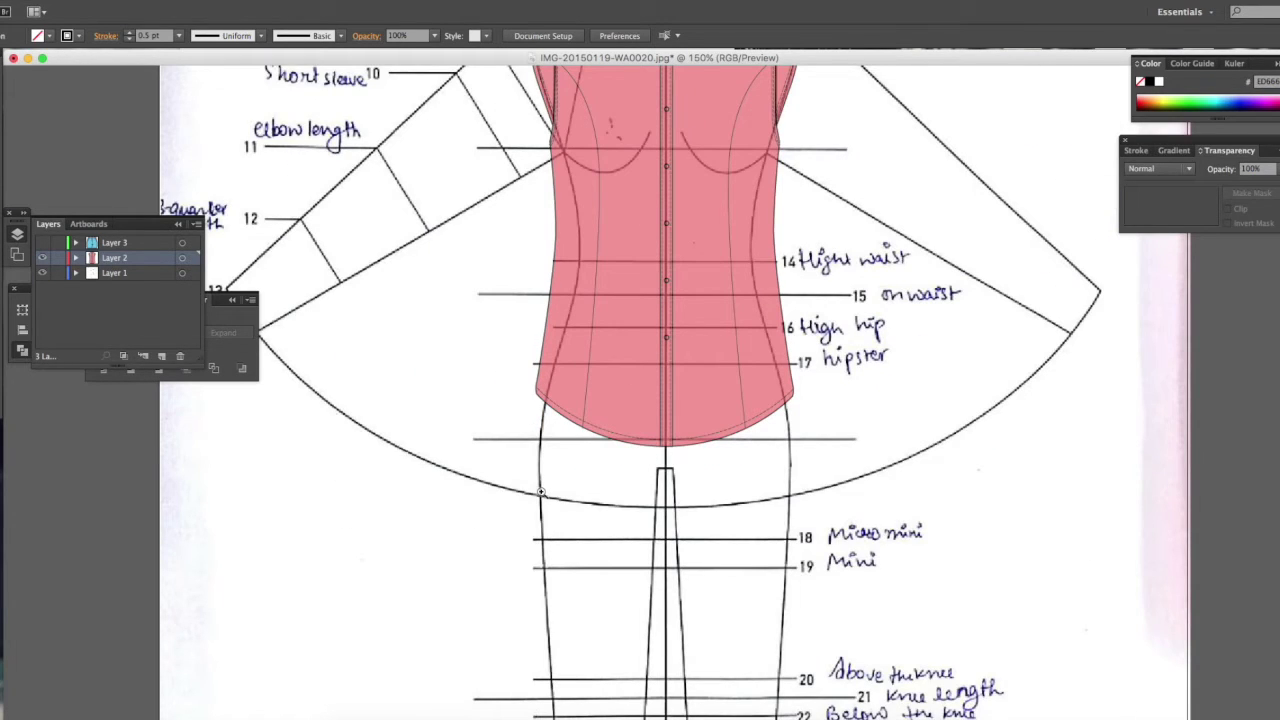
{"action": "scroll", "coordinate": [760, 254], "scroll_direction": "up", "scroll_amount": 5}
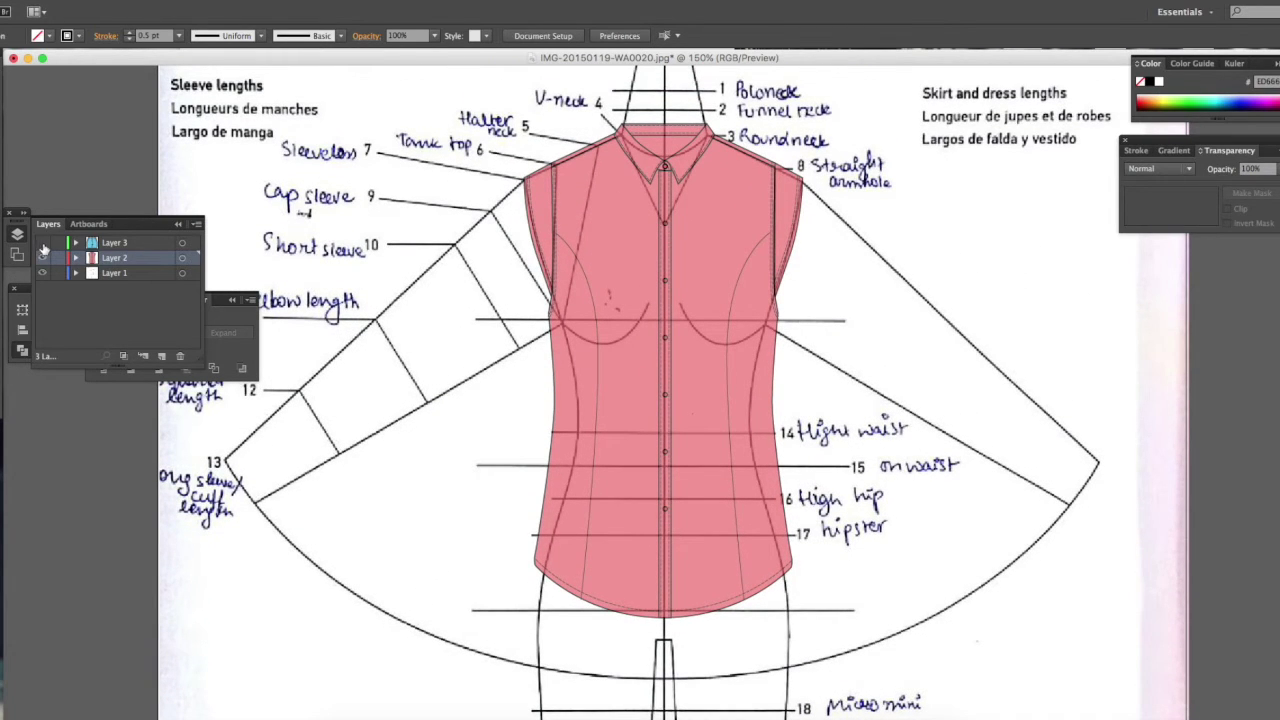
Step: Make Layer 3's blue shorts visible and zoom out to 66.67%
{"action": "left_click", "coordinate": [42, 243]}
{"action": "scroll", "coordinate": [820, 357], "scroll_direction": "down", "scroll_amount": 3}
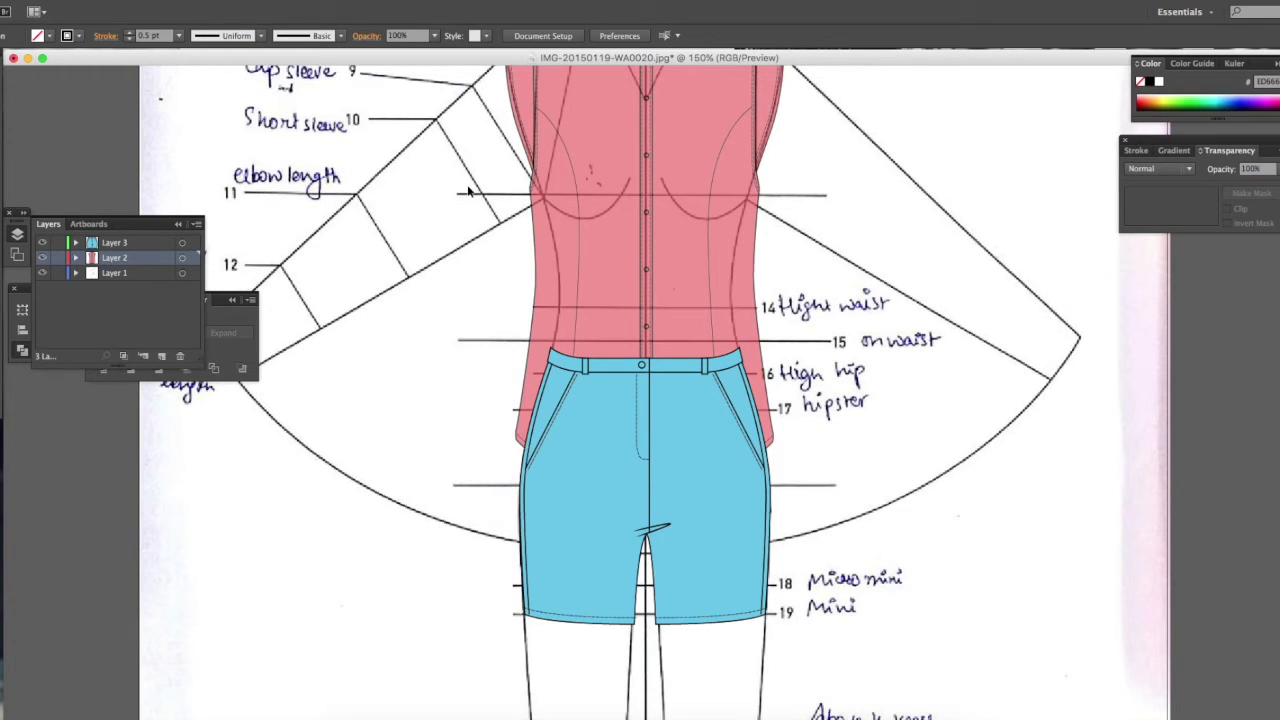
{"action": "key", "text": "super+minus"}
{"action": "key", "text": "super+minus"}
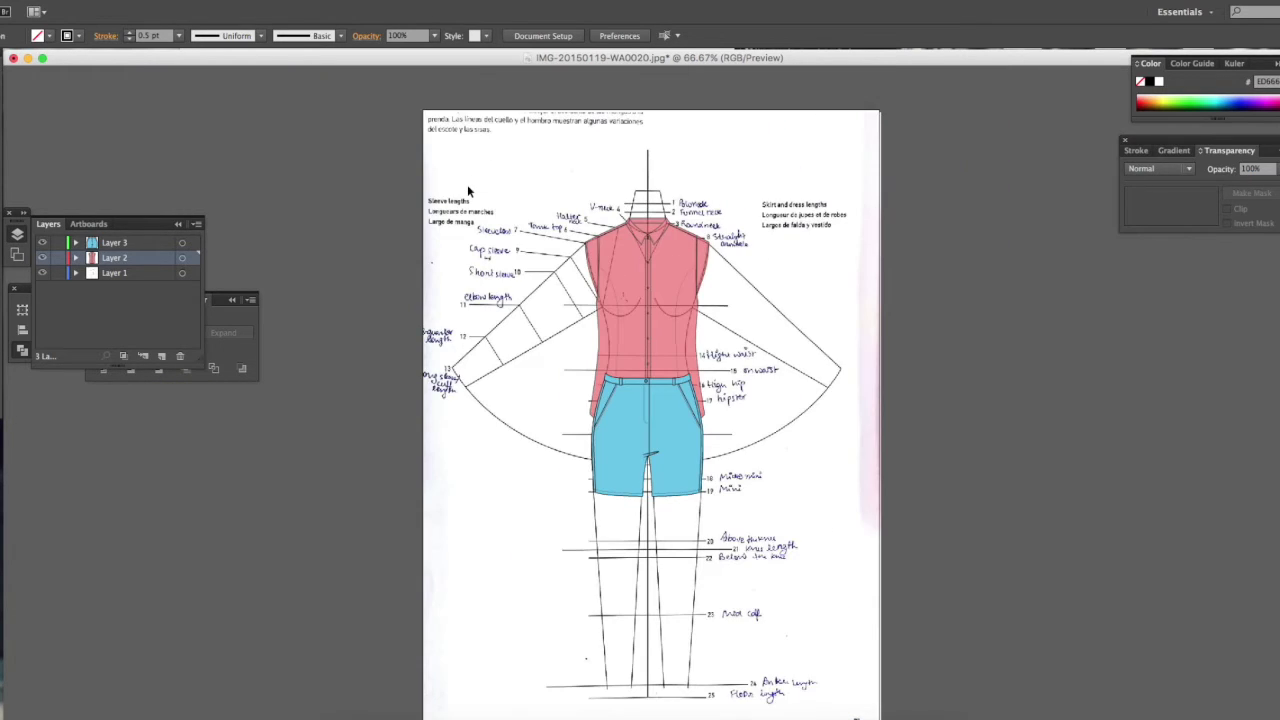
Step: Set the red shirt to 100% opacity and move it right of the artboard
{"action": "left_click", "coordinate": [605, 262]}
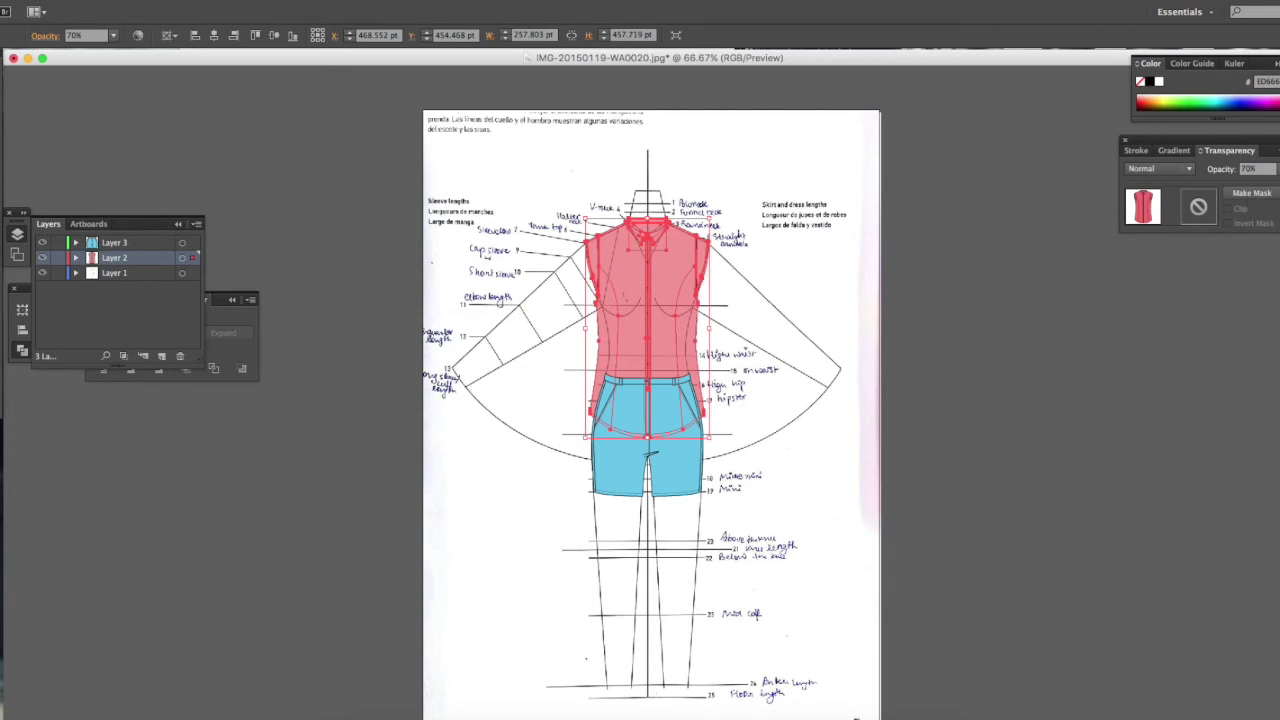
{"action": "key", "text": "0"}
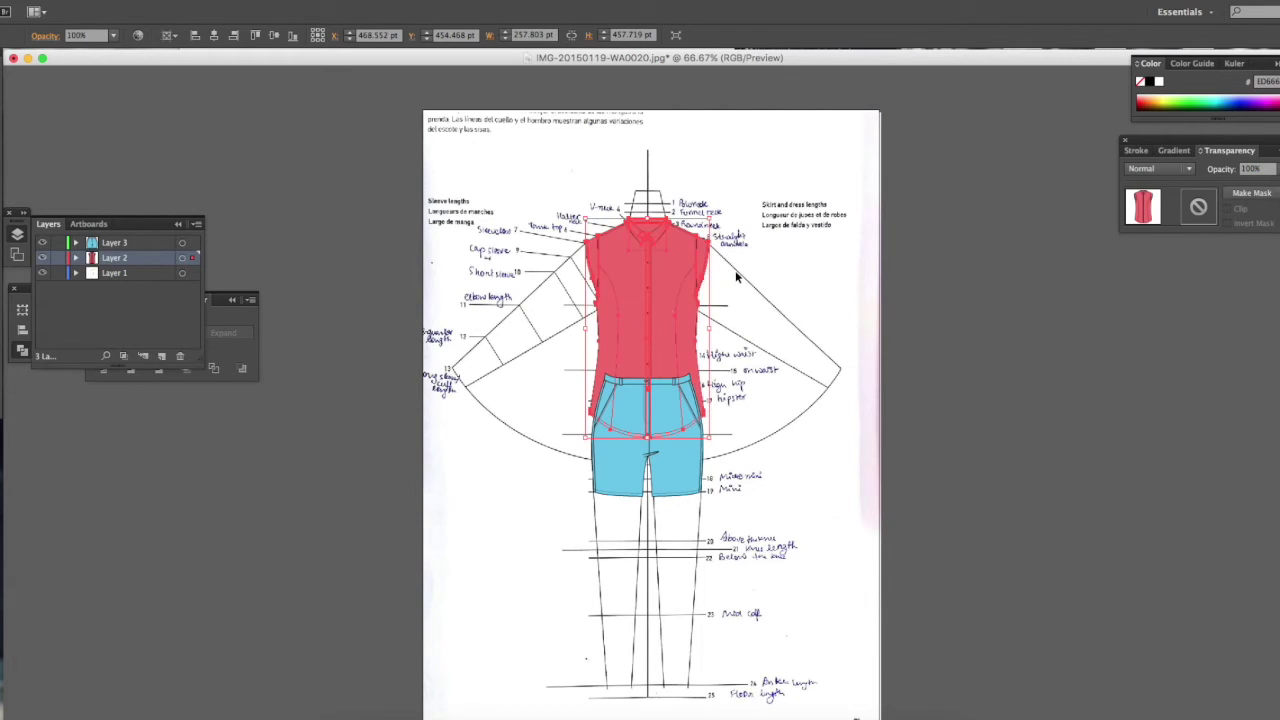
{"action": "left_click", "coordinate": [735, 270]}
{"action": "left_click_drag", "start_coordinate": [669, 308], "coordinate": [1050, 236]}
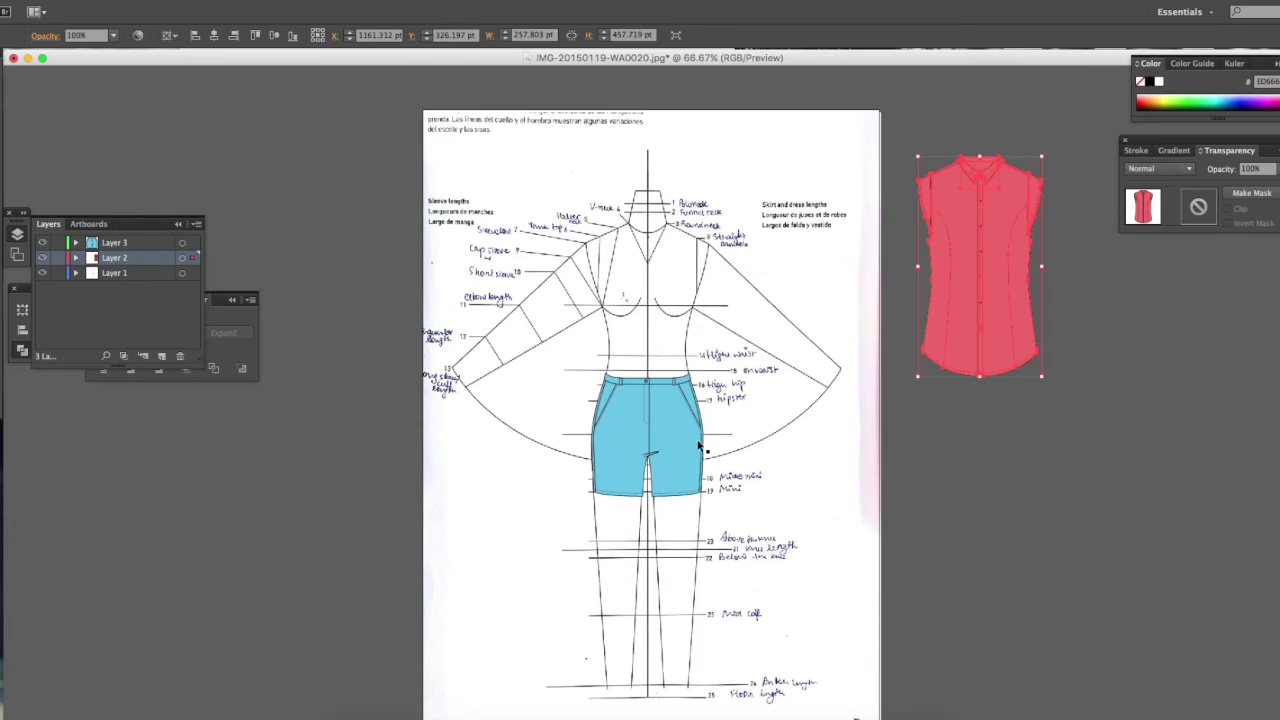
Step: Move the blue shorts off the page to sit beneath the shirt
{"action": "left_click", "coordinate": [646, 416]}
{"action": "left_click_drag", "start_coordinate": [585, 358], "coordinate": [792, 580]}
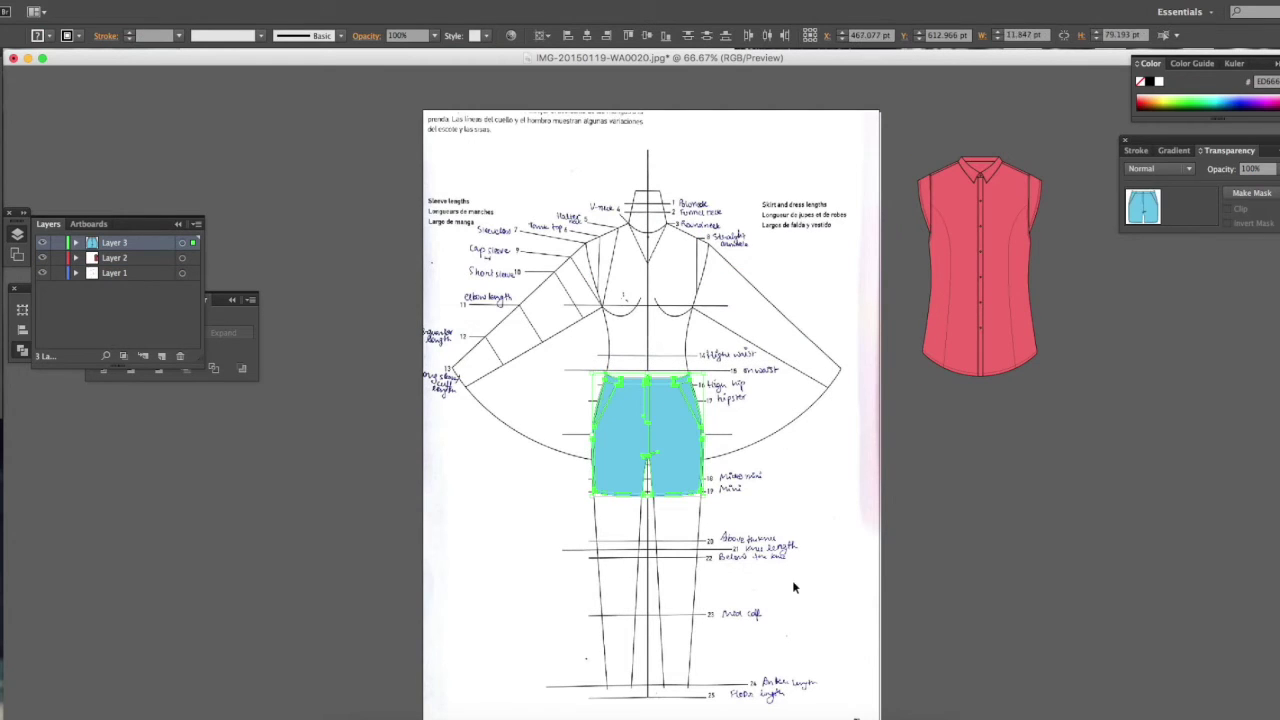
{"action": "key", "text": "v"}
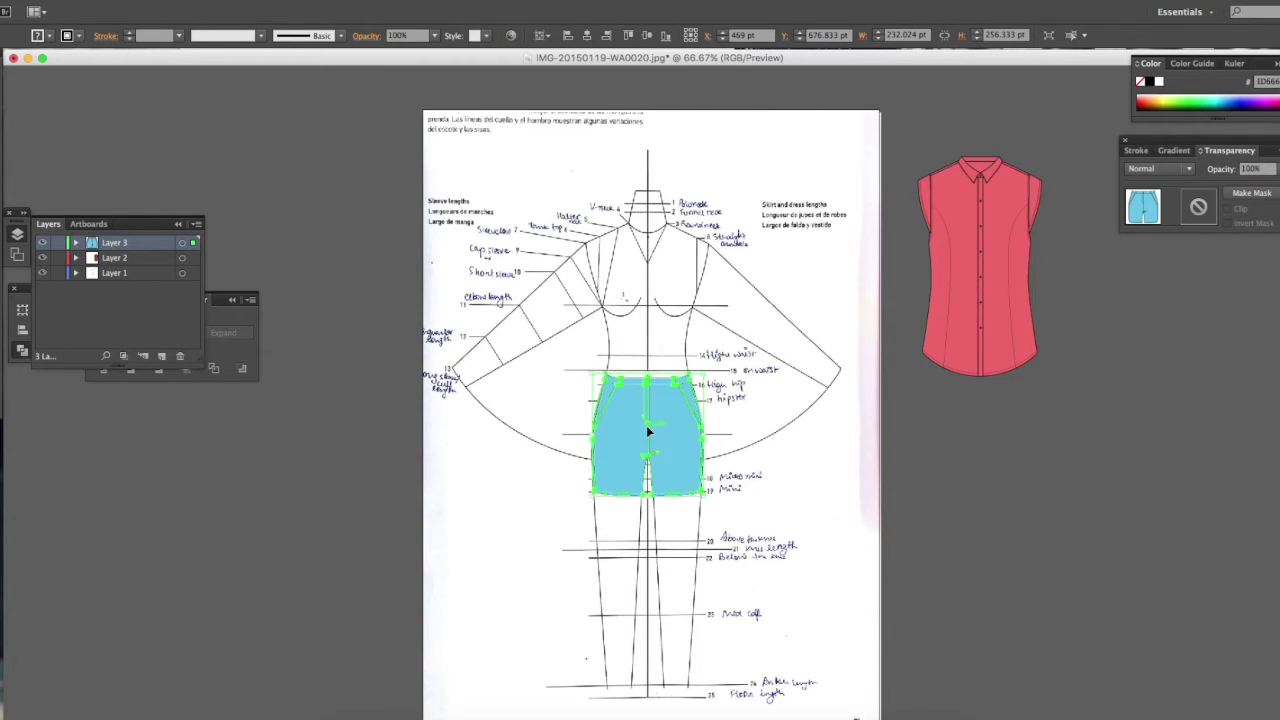
{"action": "left_click_drag", "start_coordinate": [646, 425], "coordinate": [985, 437]}
{"action": "key", "text": "super+shift+a"}
{"action": "scroll", "coordinate": [711, 417], "scroll_direction": "right", "scroll_amount": 10}
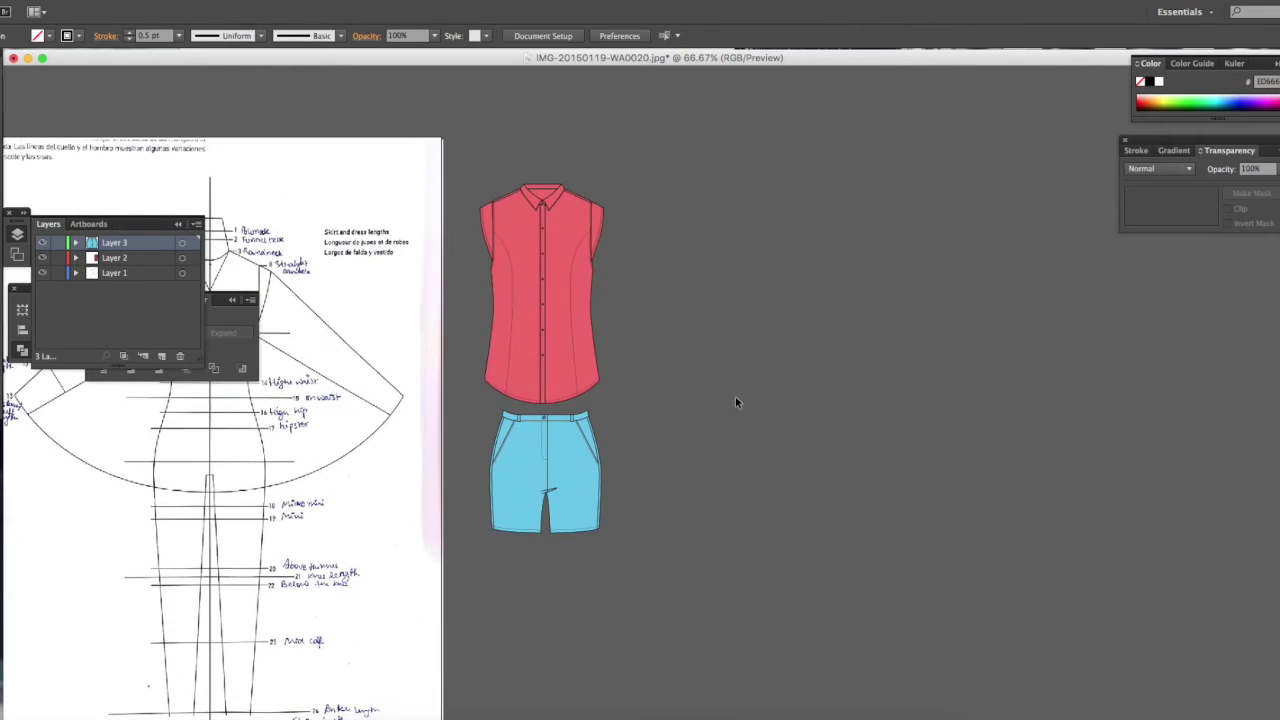
{"action": "left_click", "coordinate": [541, 330]}
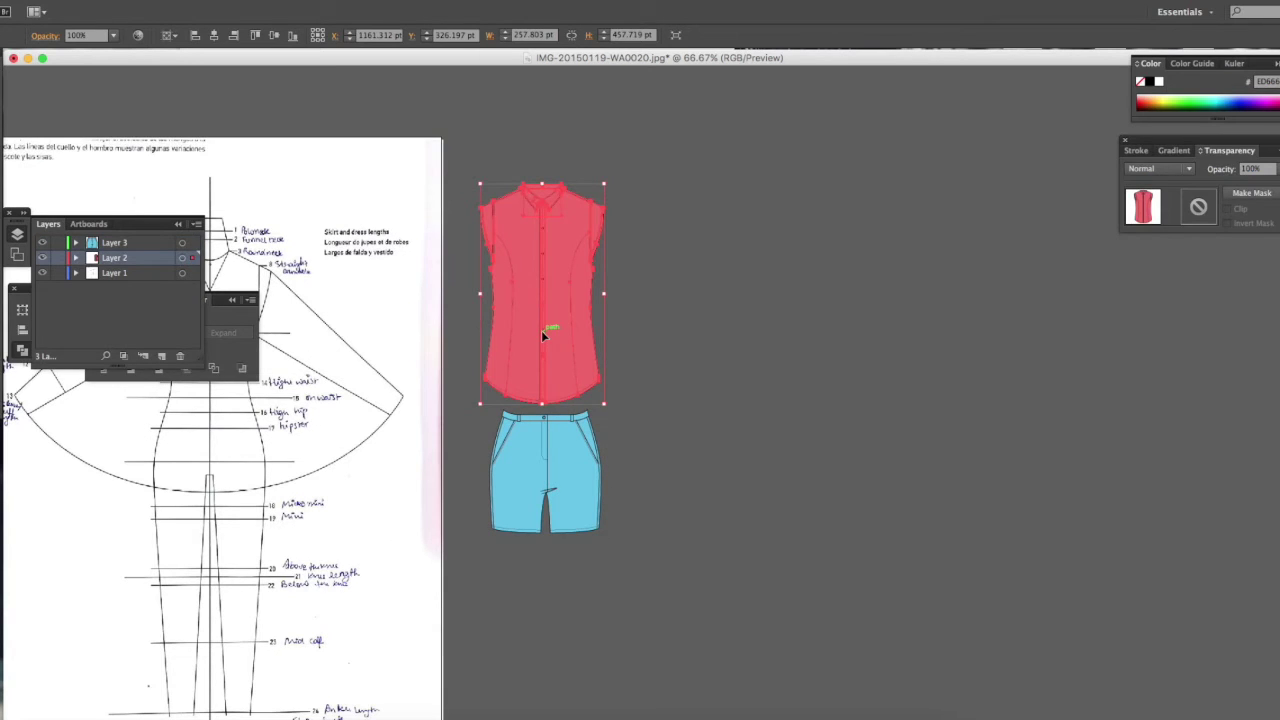
{"action": "left_click", "coordinate": [547, 459]}
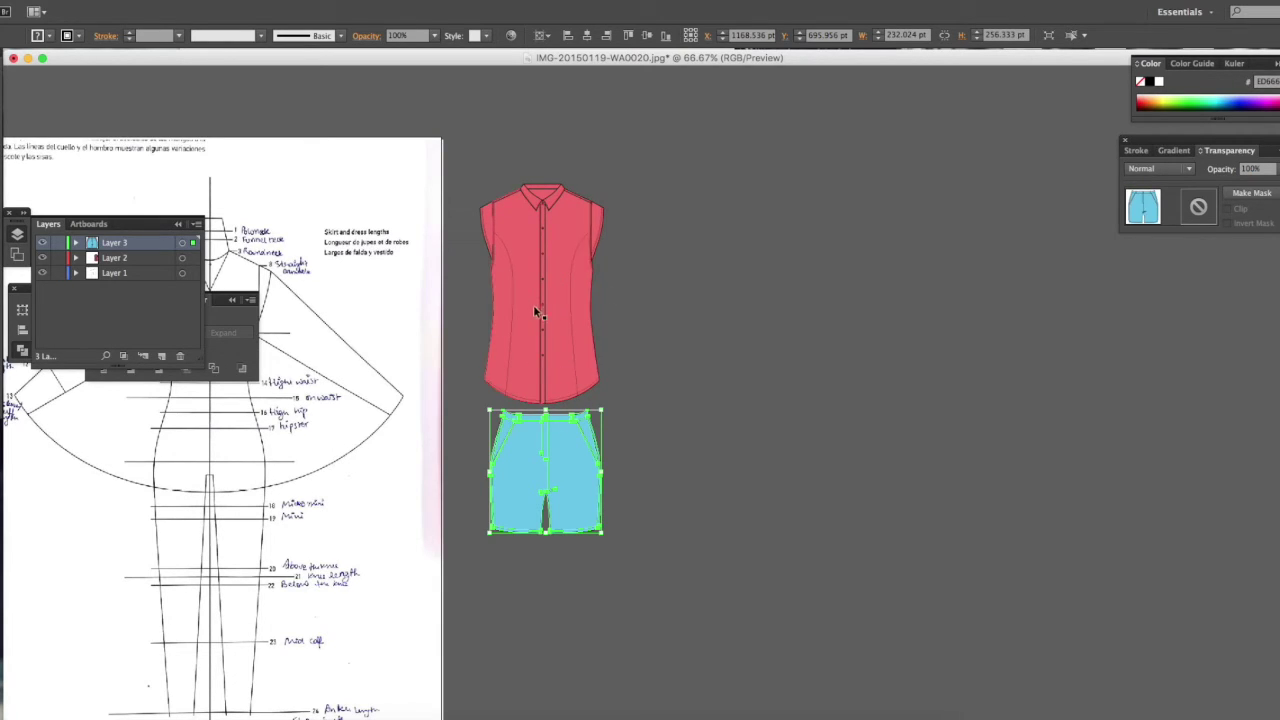
{"action": "key", "text": "ctrl+h"}
{"action": "left_click", "coordinate": [751, 359]}
{"action": "left_click", "coordinate": [540, 440]}
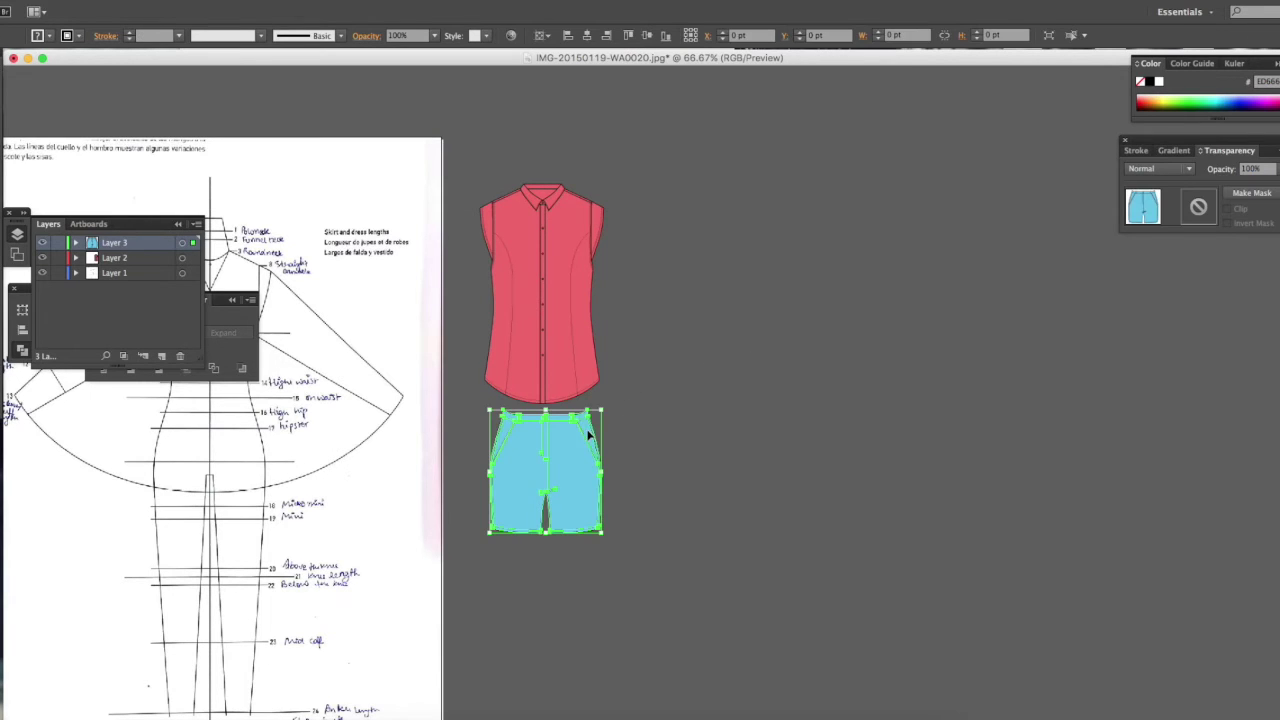
{"action": "left_click_drag", "start_coordinate": [603, 411], "coordinate": [656, 351]}
{"action": "left_click_drag", "start_coordinate": [549, 425], "coordinate": [703, 278]}
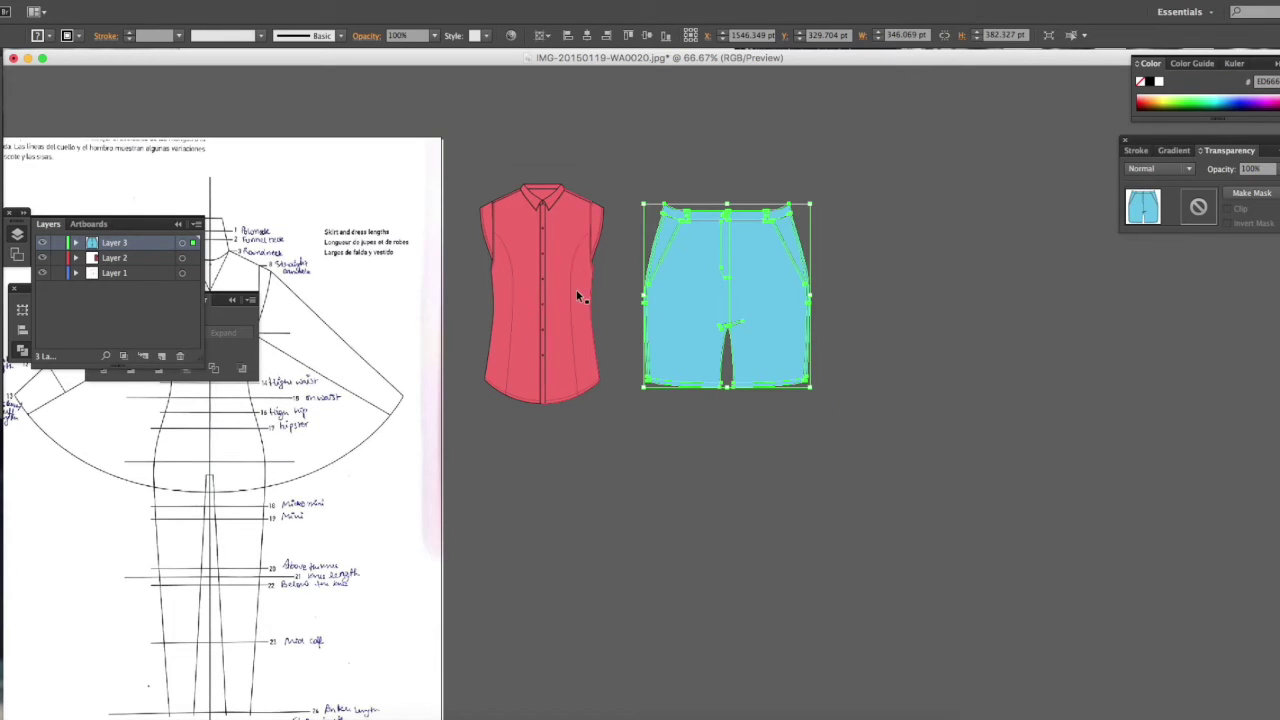
{"action": "key", "text": "a"}
{"action": "key", "text": "ctrl+x"}
{"action": "key", "text": "ctrl+v"}
{"action": "left_click_drag", "start_coordinate": [655, 352], "coordinate": [602, 410]}
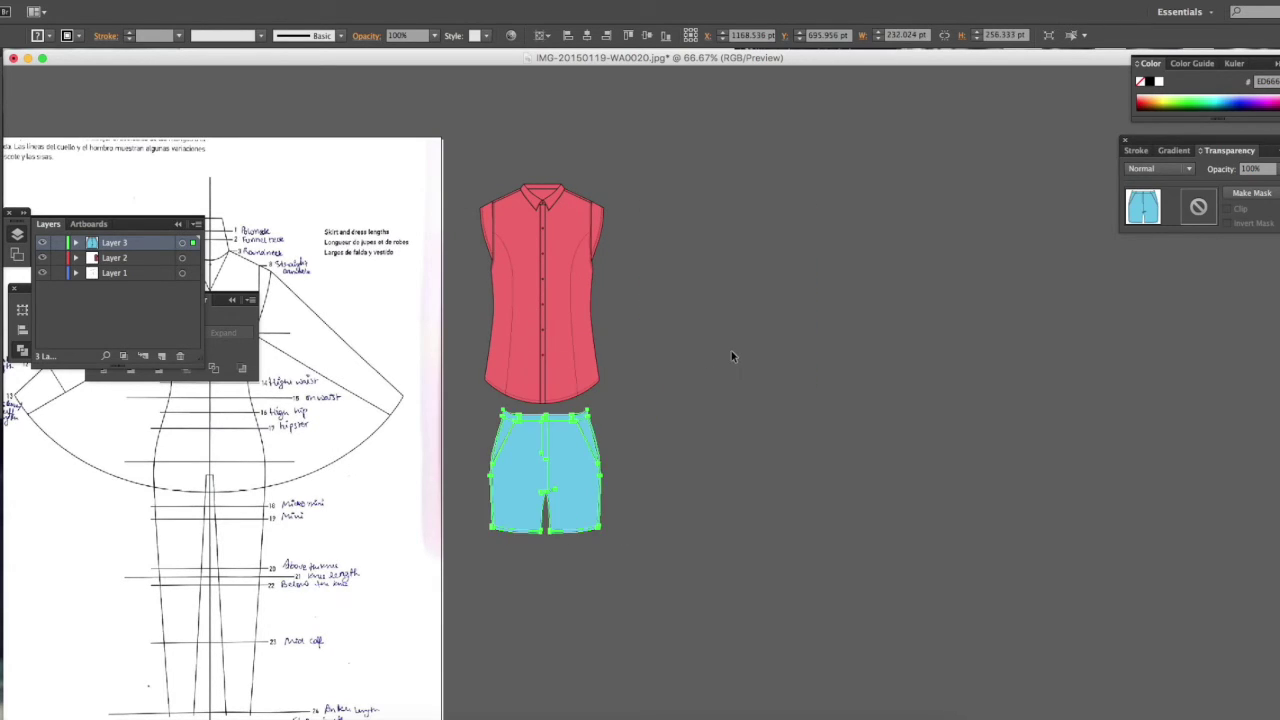
{"action": "left_click", "coordinate": [731, 350]}
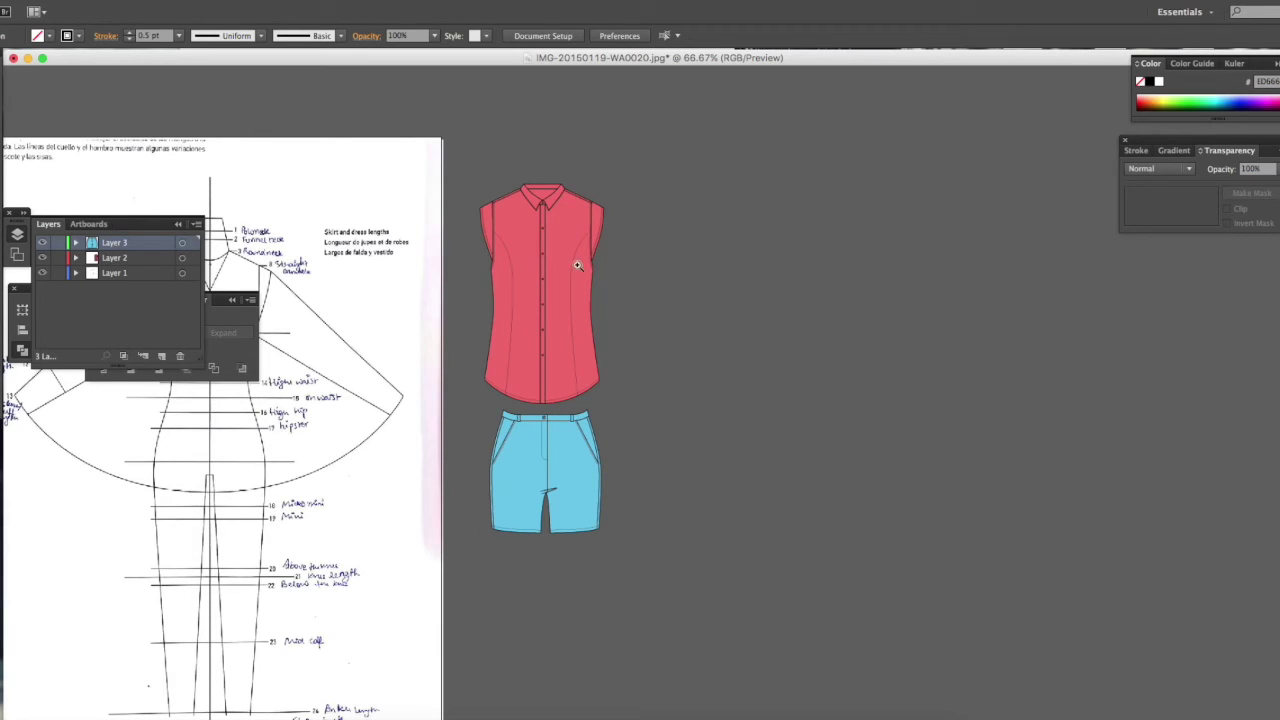
Step: Add a 'THE ARMHOLE' text label right of the shirt and enlarge it to about 26 pt
{"action": "left_click_drag", "start_coordinate": [469, 177], "coordinate": [640, 566]}
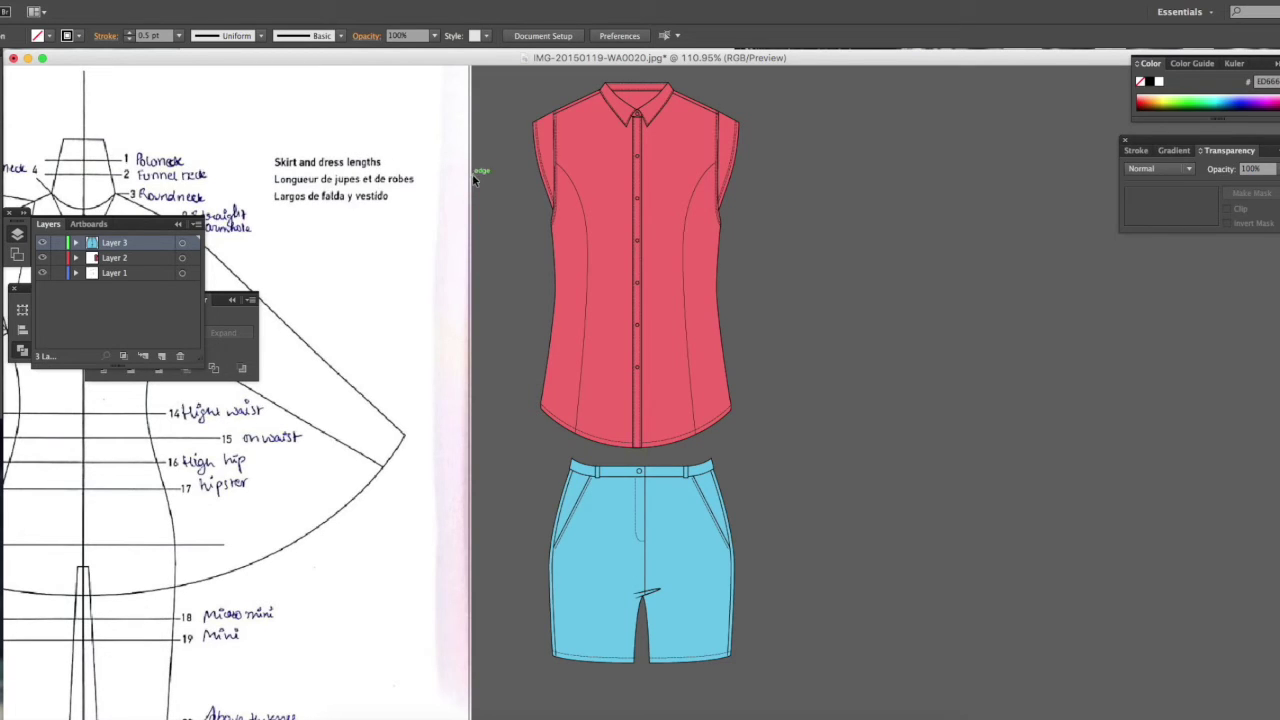
{"action": "key", "text": "t"}
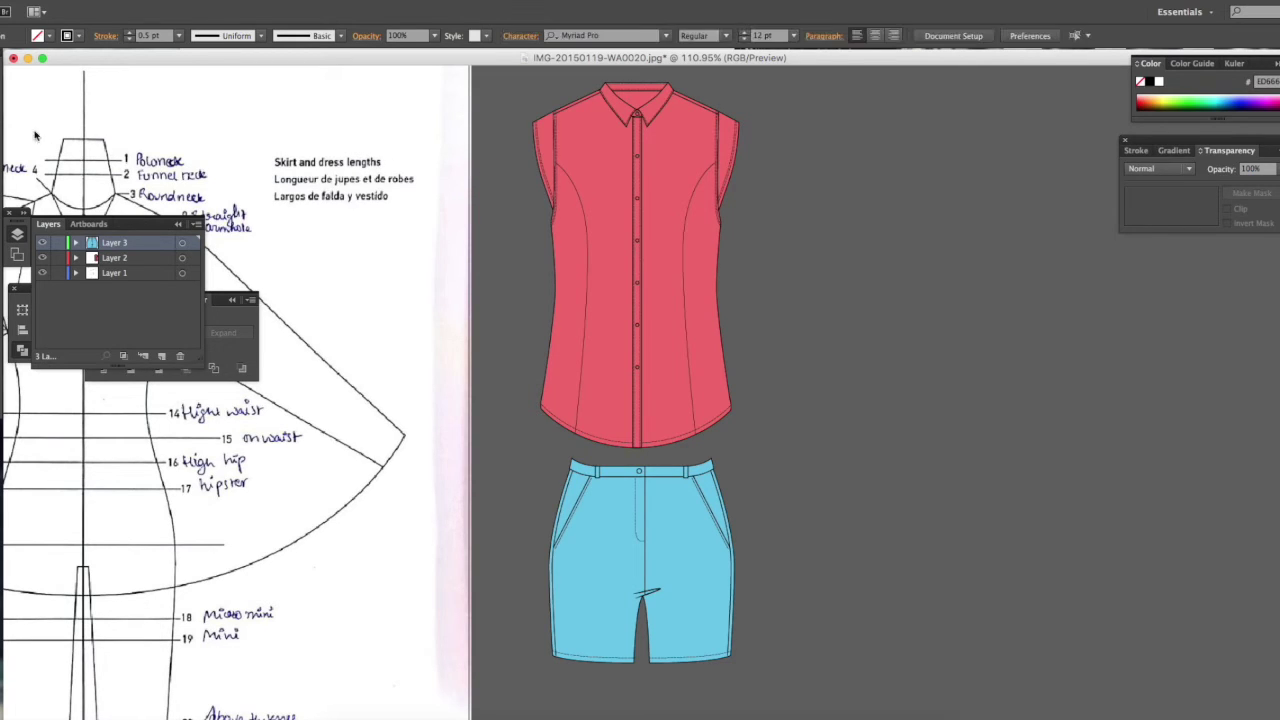
{"action": "left_click", "coordinate": [783, 222]}
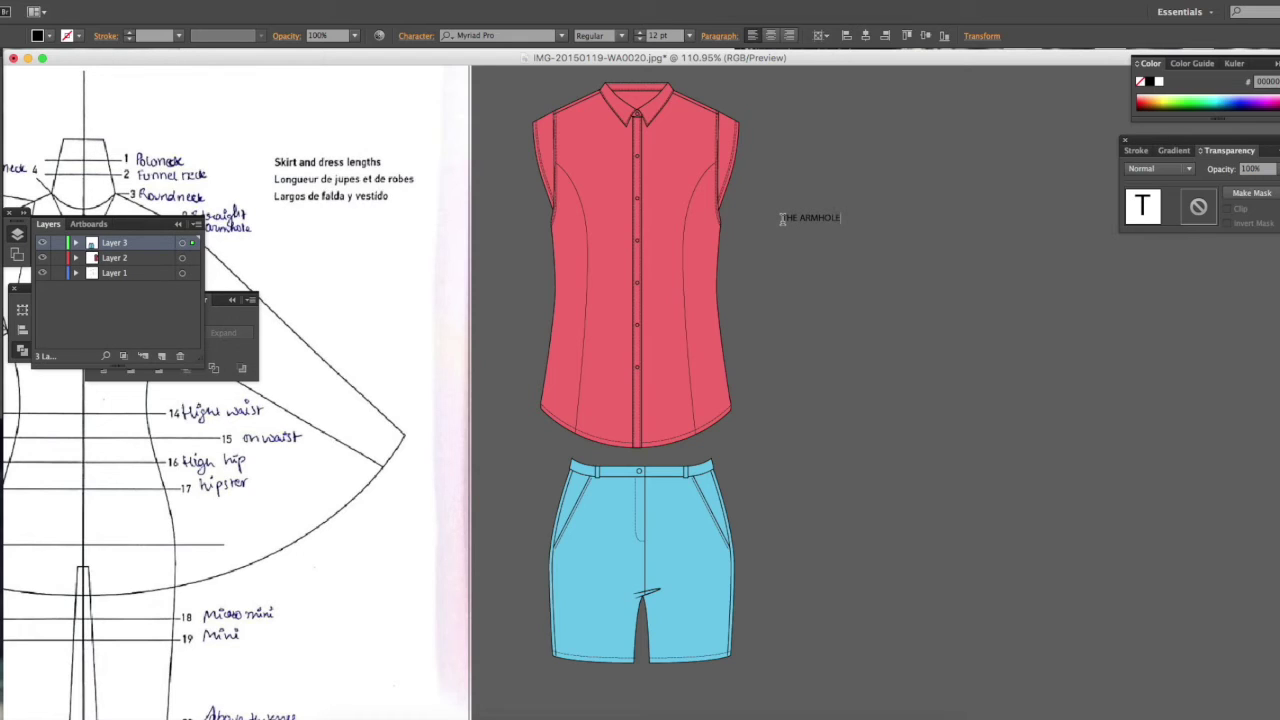
{"action": "left_click", "coordinate": [810, 217]}
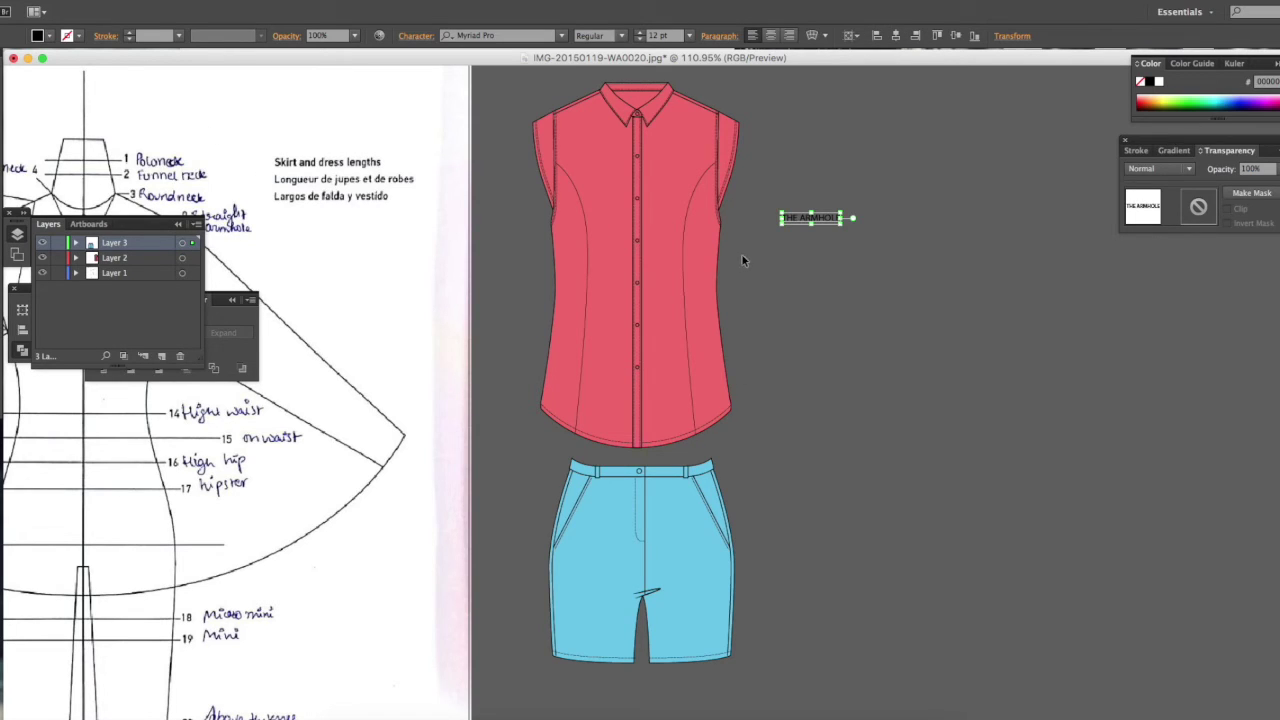
{"action": "left_click_drag", "start_coordinate": [857, 221], "coordinate": [909, 236]}
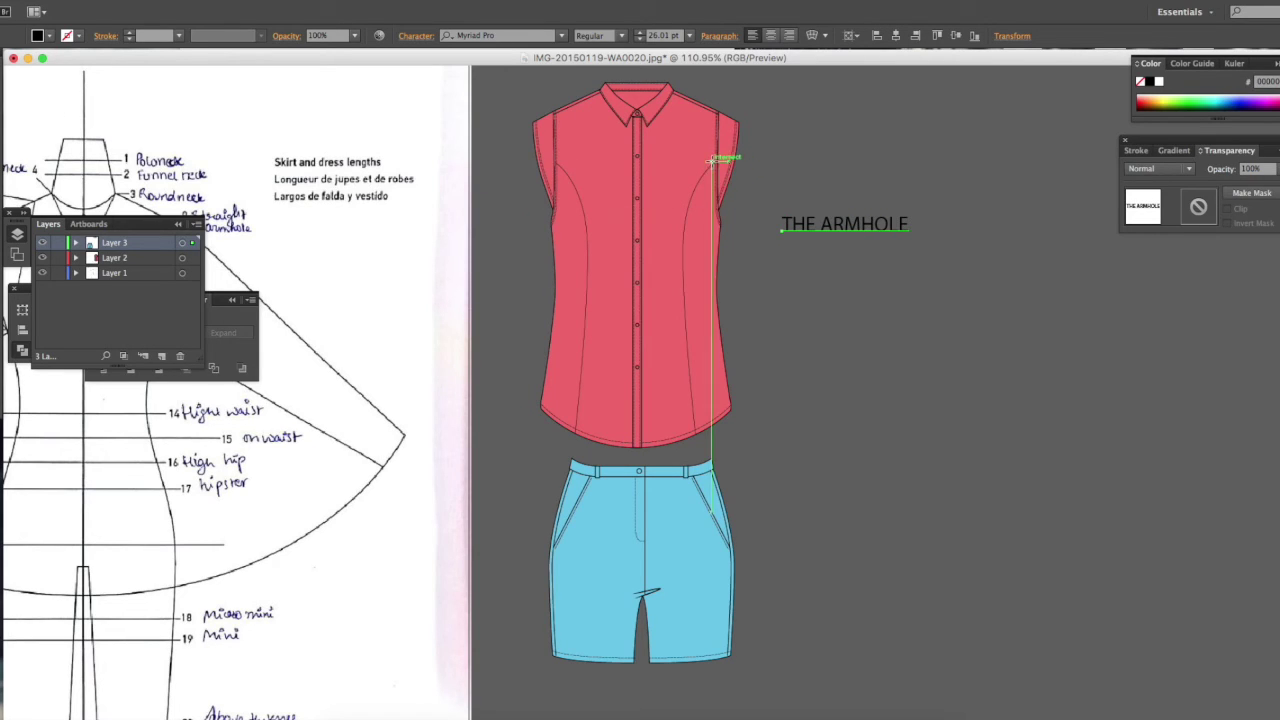
Step: Draw a red leader line from the shirt's armhole up to the THE ARMHOLE label
{"action": "mouse_move", "coordinate": [716, 432]}
{"action": "left_mouse_down"}
{"action": "mouse_move", "coordinate": [714, 157]}
{"action": "mouse_move", "coordinate": [818, 212]}
{"action": "left_mouse_up"}
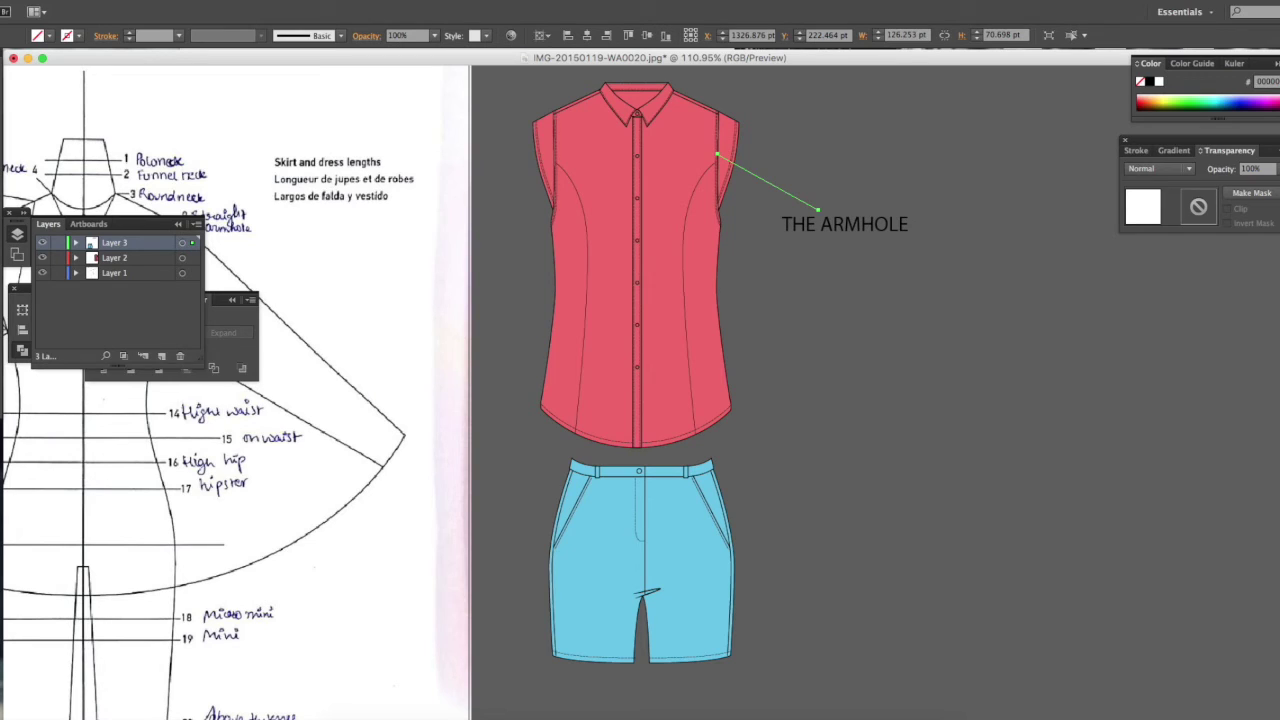
{"action": "left_click", "coordinate": [325, 402]}
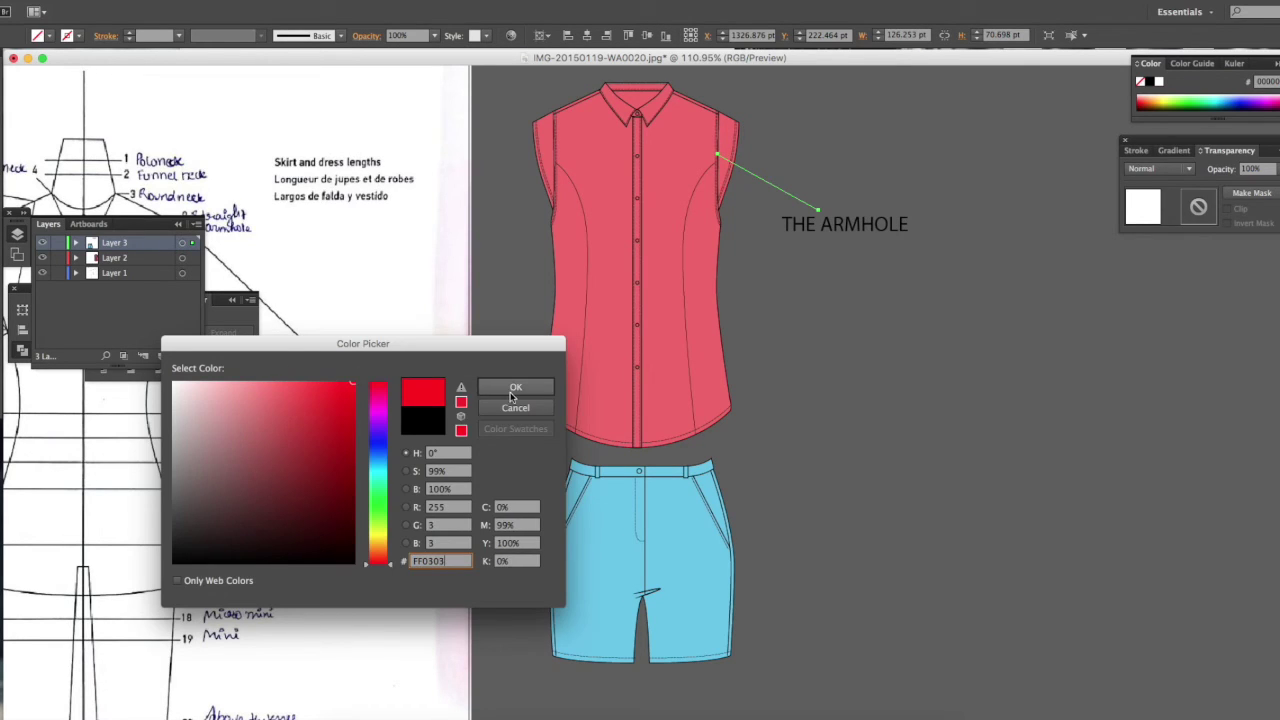
{"action": "left_click", "coordinate": [514, 390]}
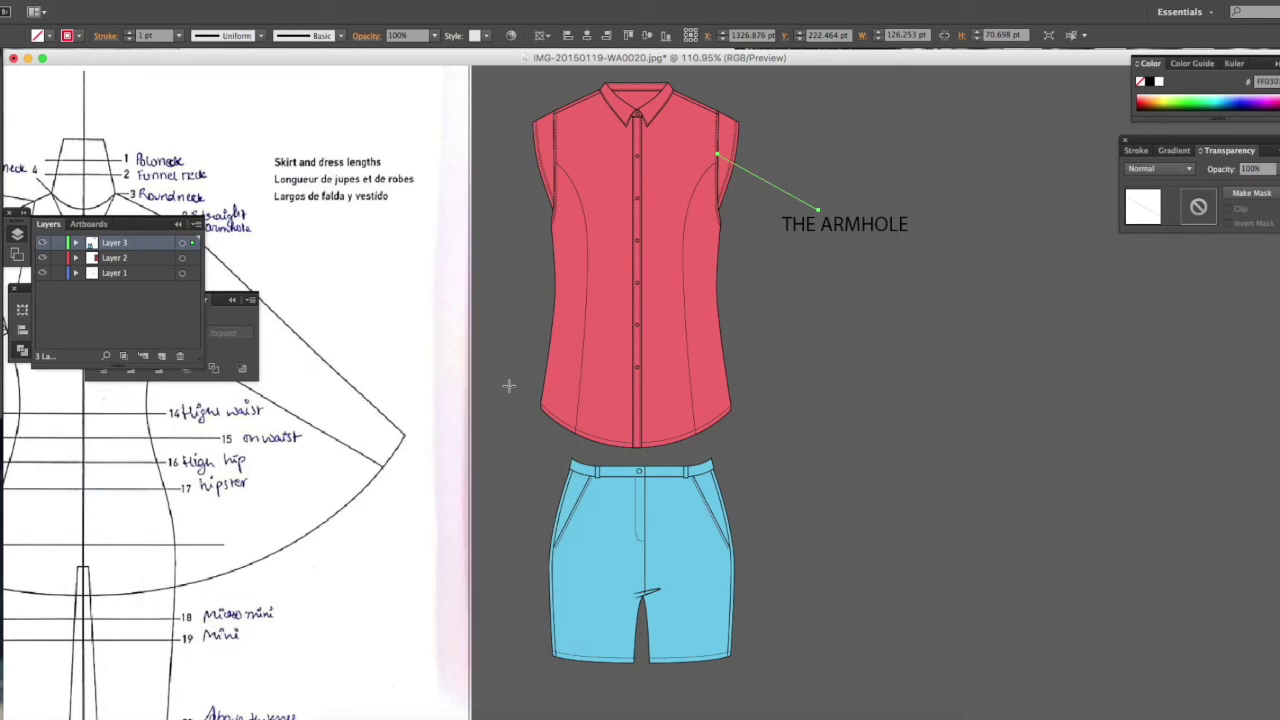
Step: Give the leader line an end arrowhead in the Stroke panel
{"action": "left_click", "coordinate": [1138, 151]}
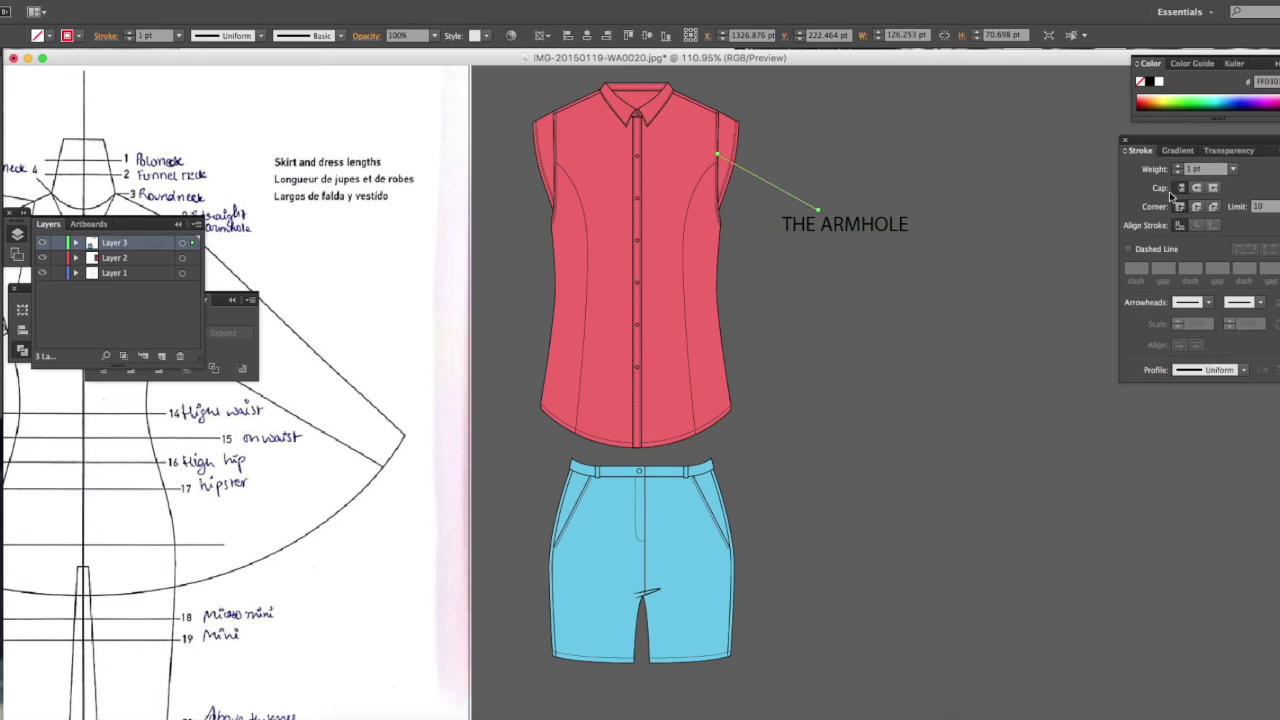
{"action": "left_click", "coordinate": [1261, 303]}
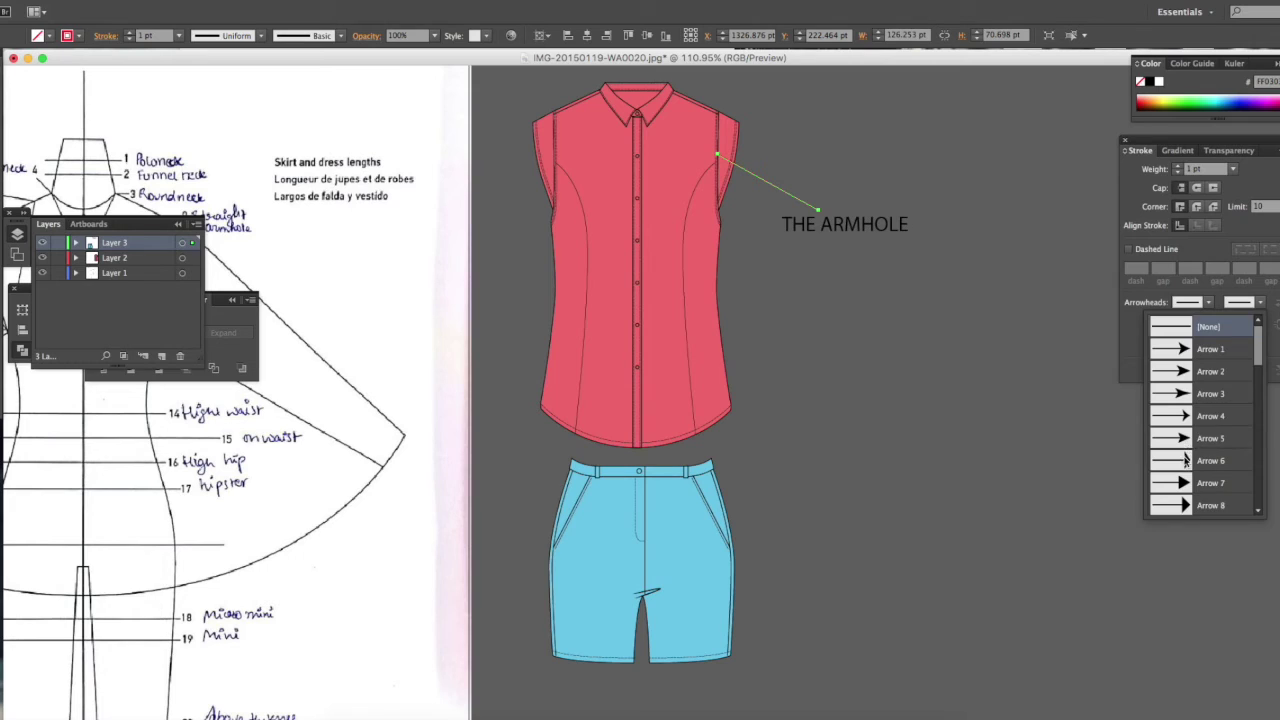
{"action": "left_click", "coordinate": [1188, 442]}
{"action": "left_click", "coordinate": [875, 379]}
{"action": "left_click", "coordinate": [632, 431]}
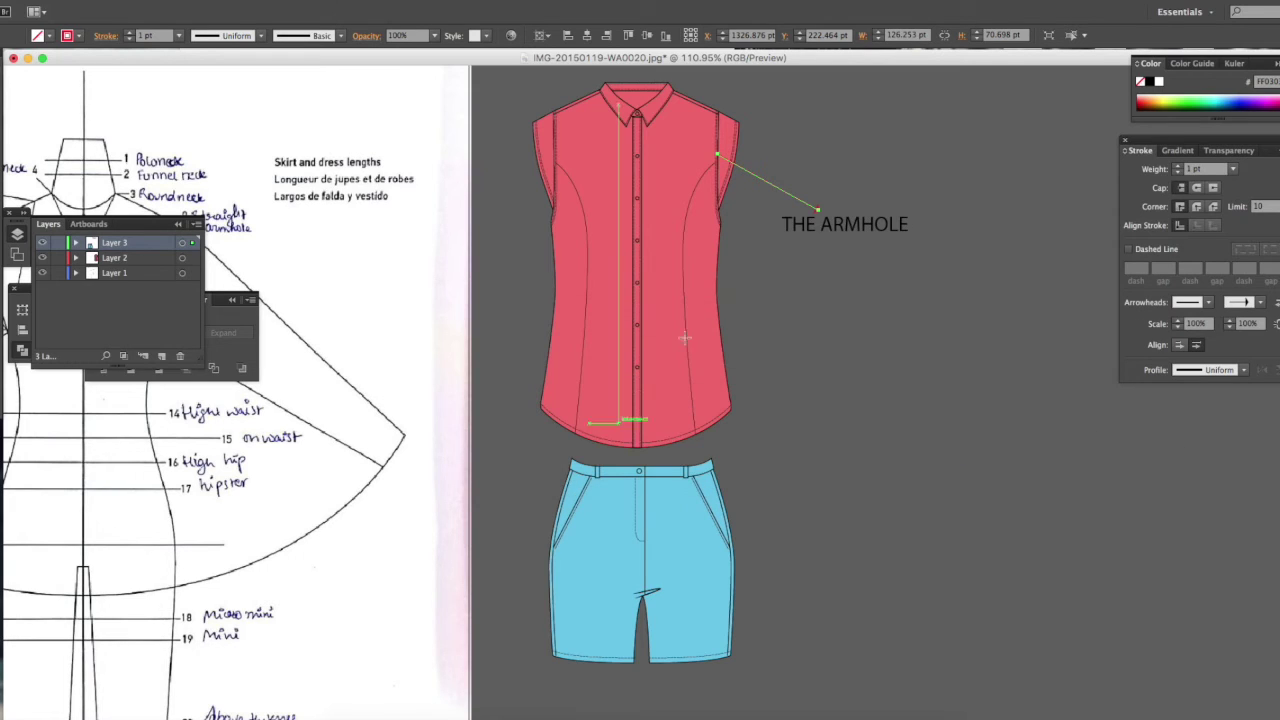
{"action": "key", "text": "v"}
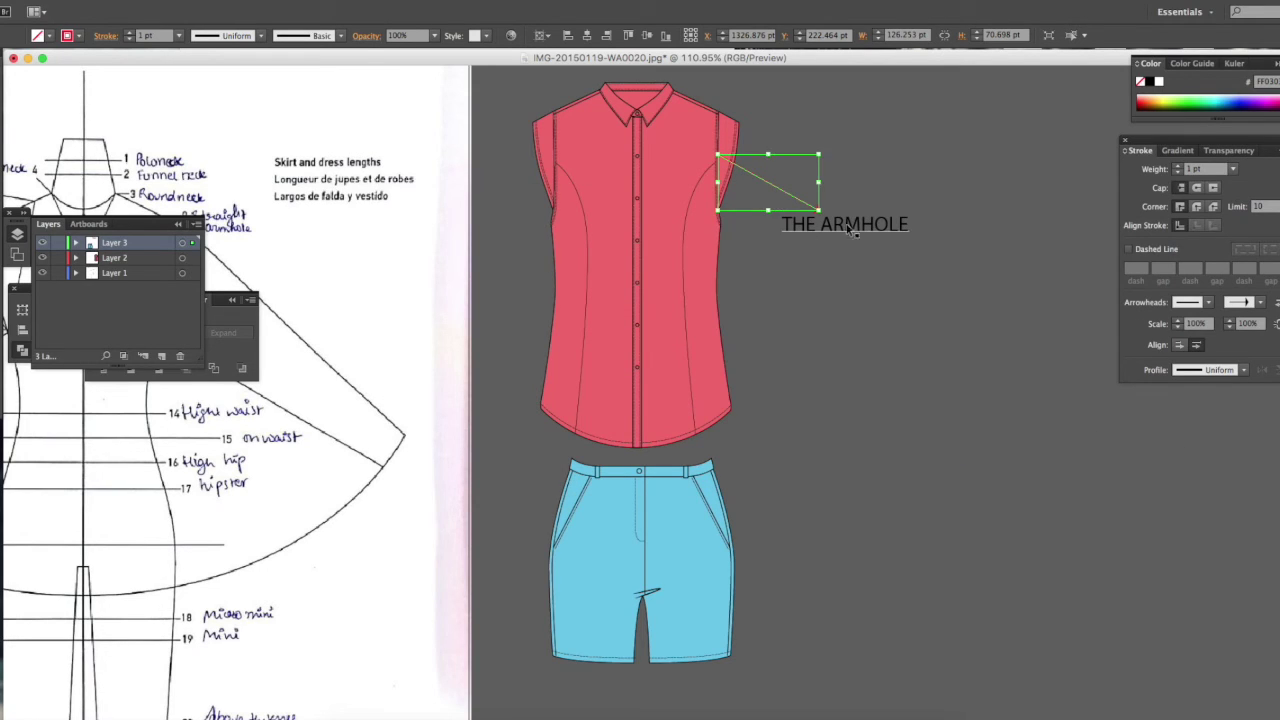
{"action": "left_click", "coordinate": [858, 226]}
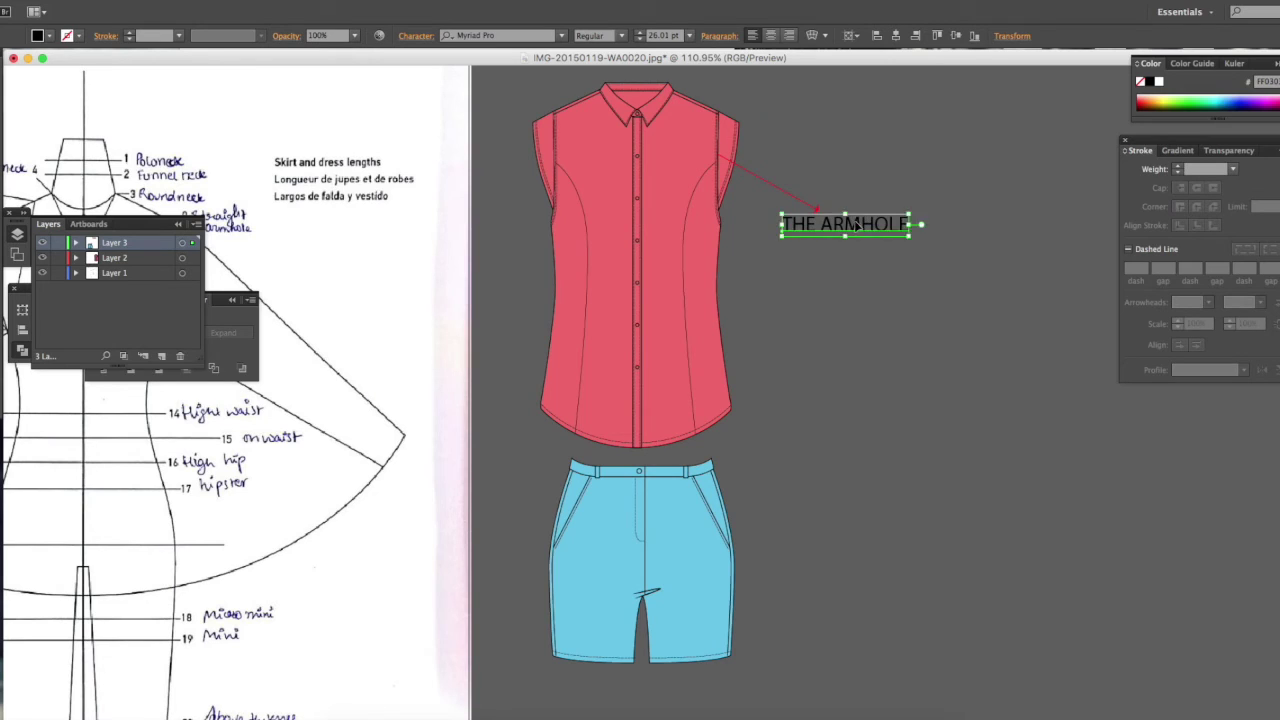
Step: Duplicate the THE ARMHOLE label beside the shorts and link them with a red arrowed leader line
{"action": "left_click_drag", "start_coordinate": [858, 226], "coordinate": [866, 551]}
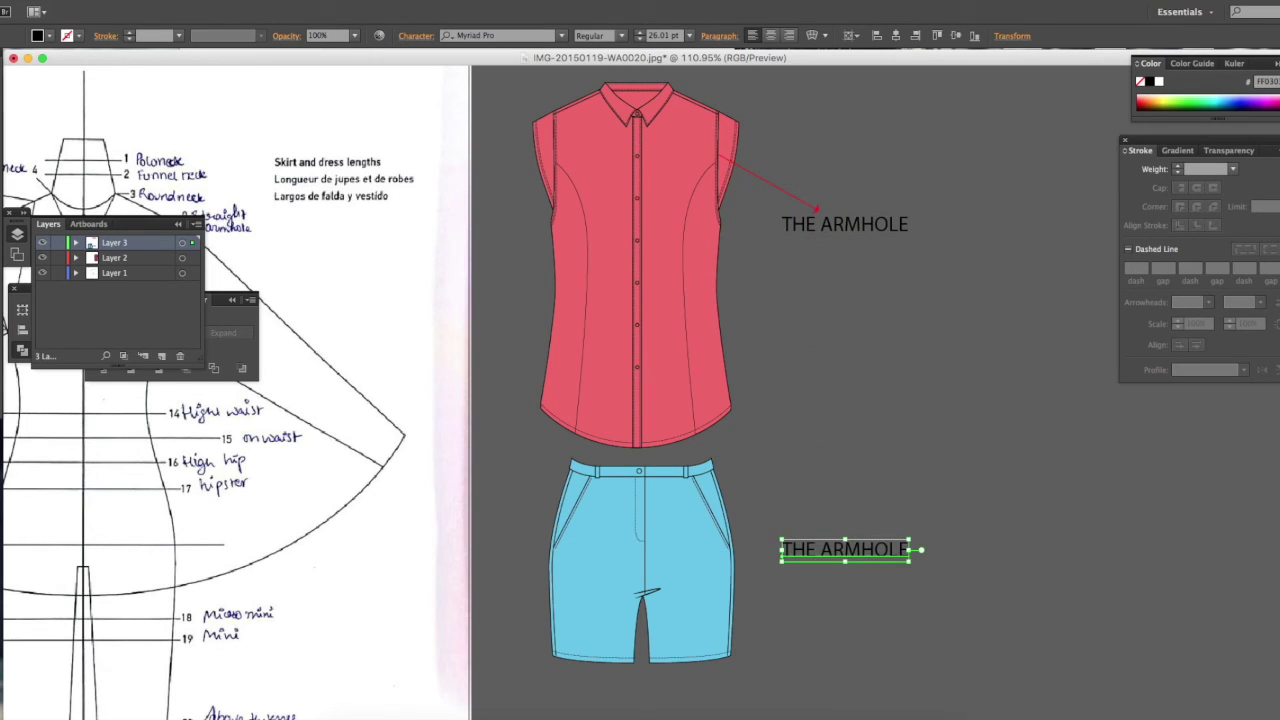
{"action": "key", "text": "a"}
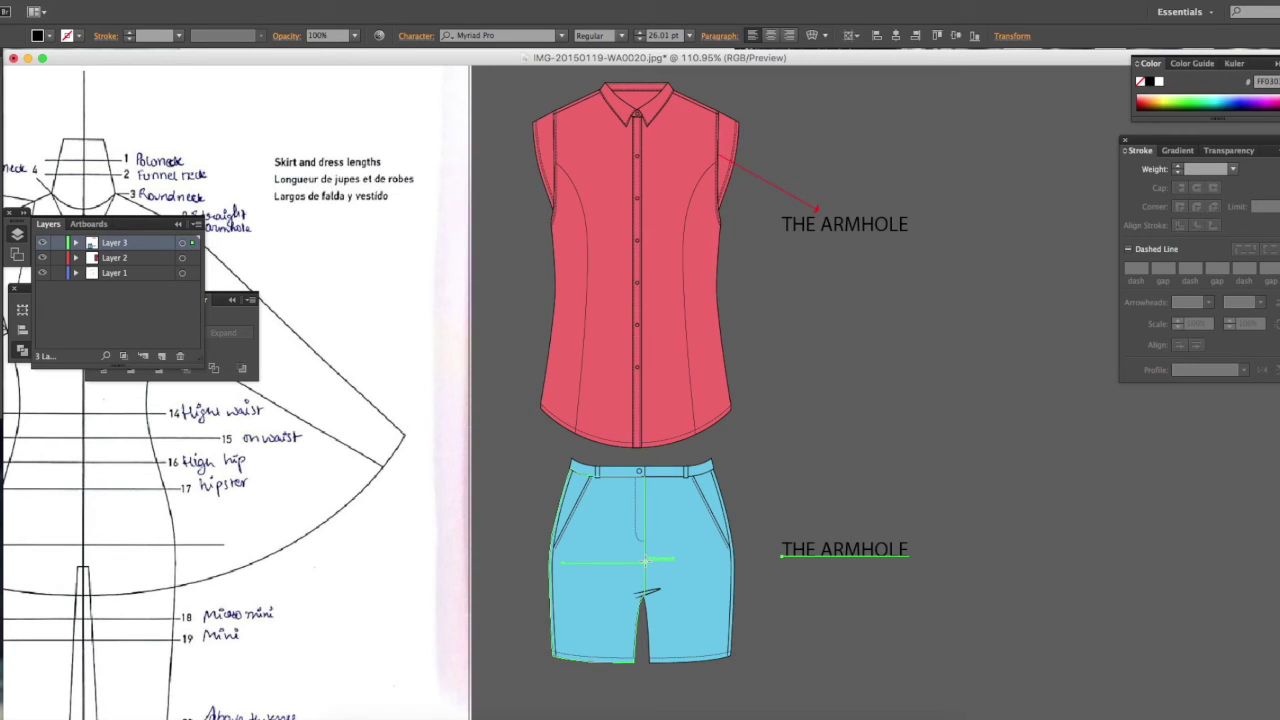
{"action": "mouse_move", "coordinate": [645, 562]}
{"action": "left_mouse_down"}
{"action": "mouse_move", "coordinate": [789, 554]}
{"action": "mouse_move", "coordinate": [777, 552]}
{"action": "left_mouse_up"}
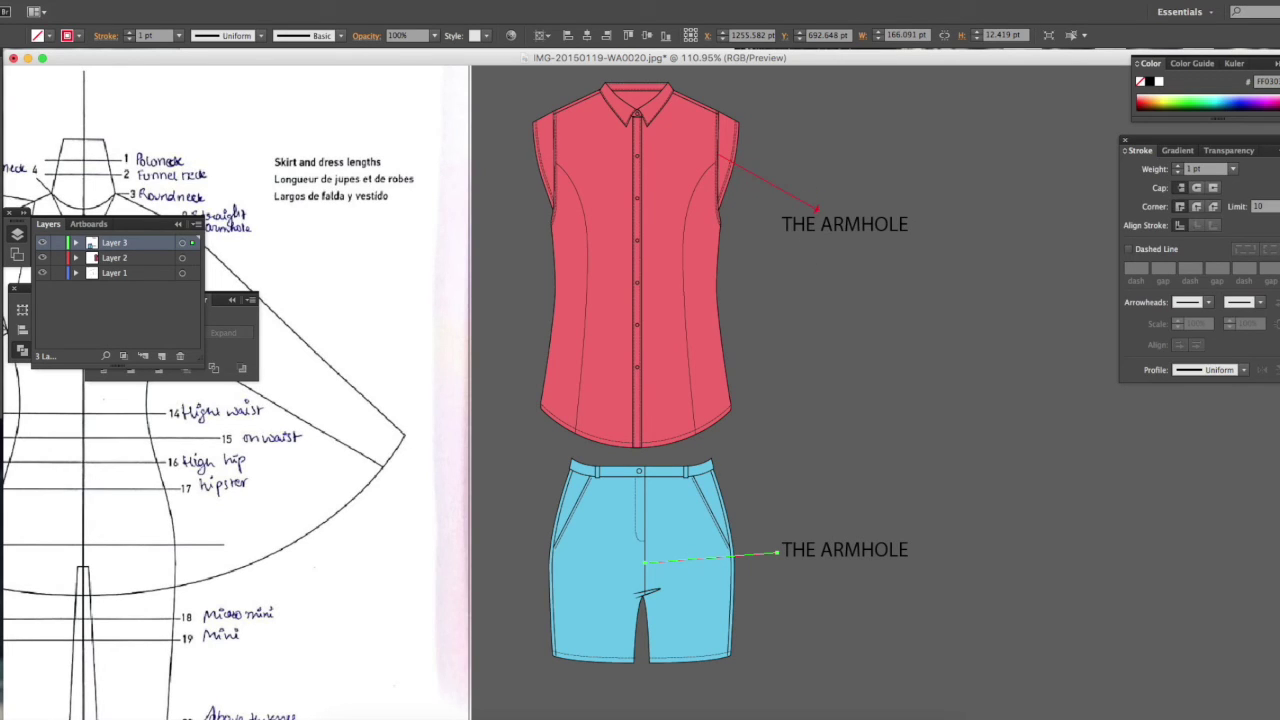
{"action": "left_click", "coordinate": [1261, 302]}
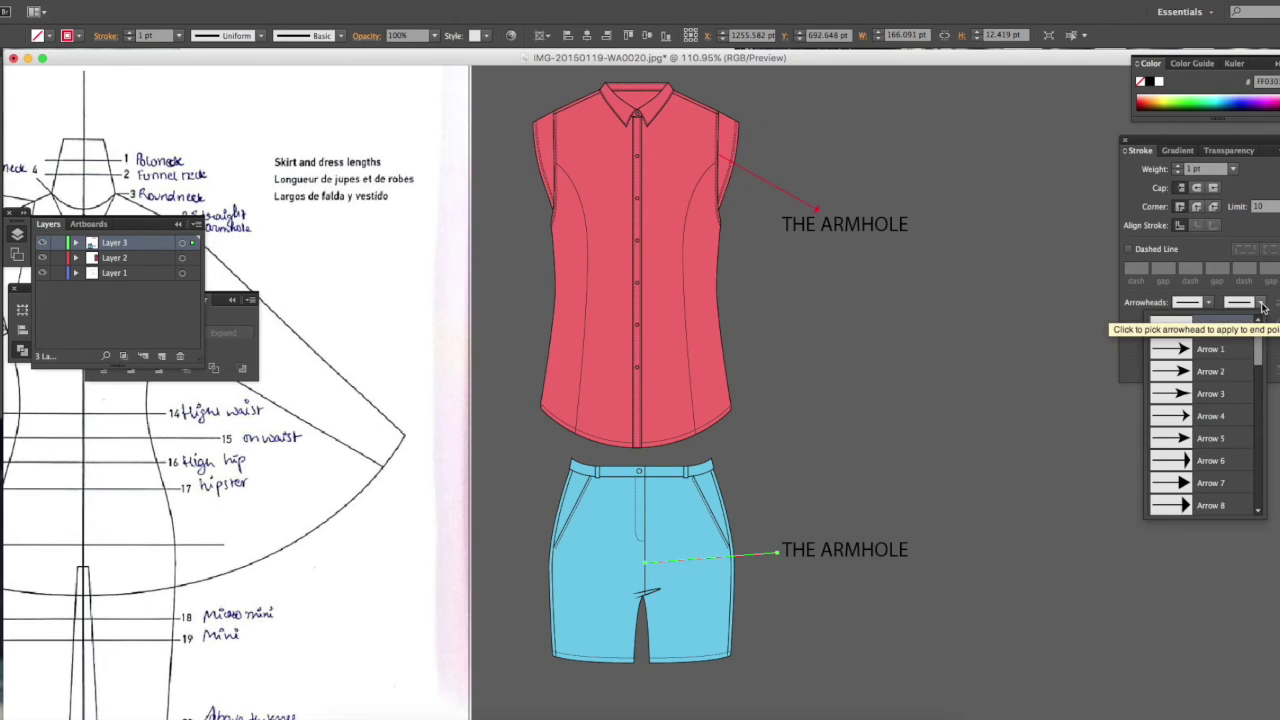
{"action": "left_click", "coordinate": [1192, 455]}
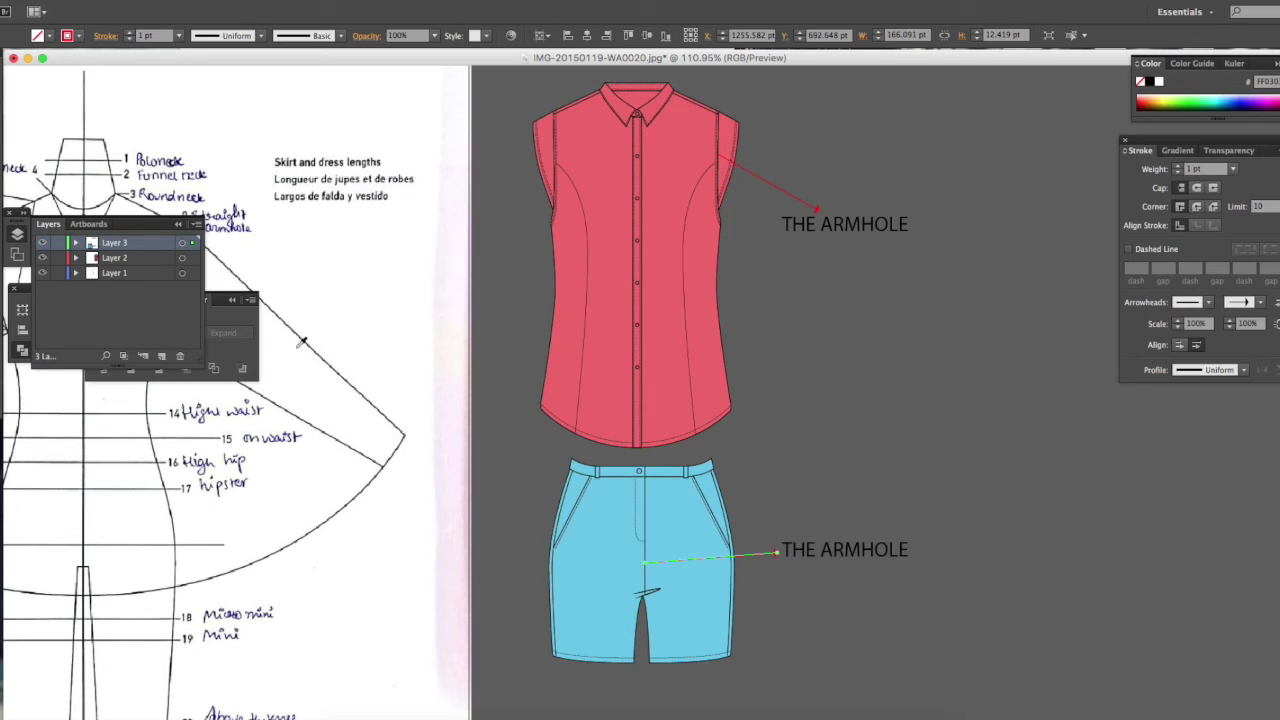
{"action": "left_click", "coordinate": [834, 316]}
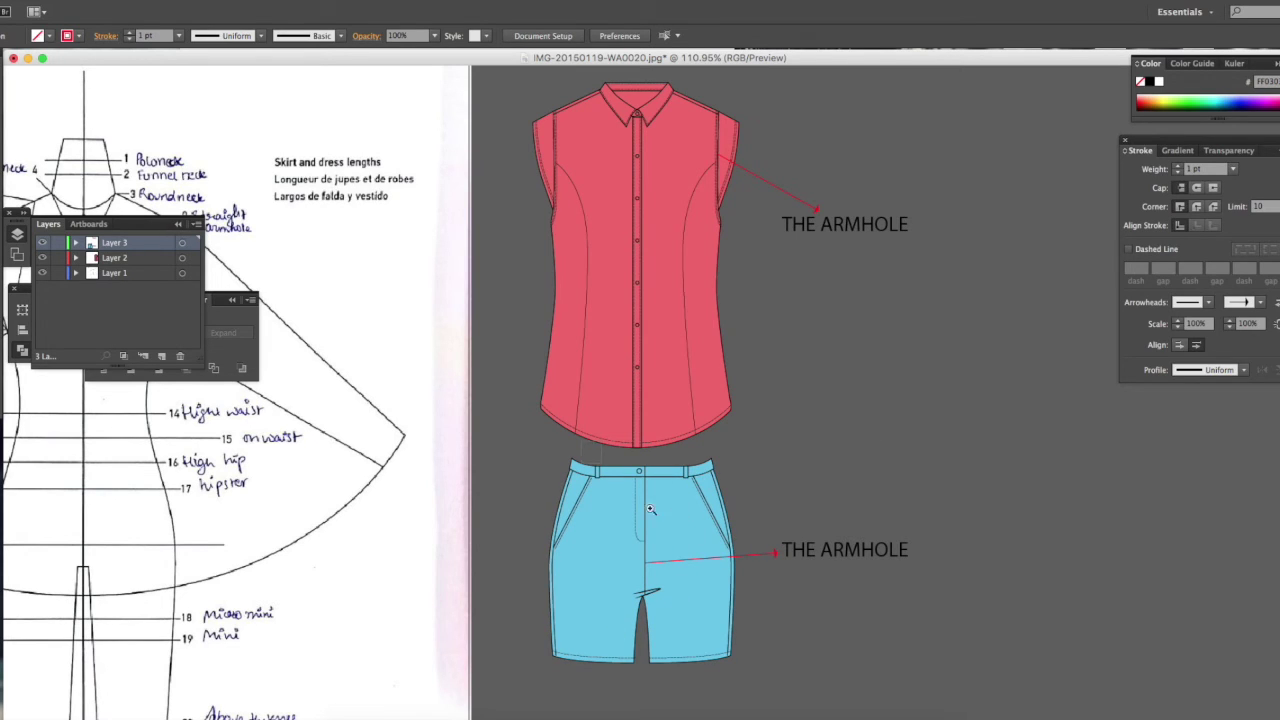
{"action": "scroll", "coordinate": [657, 479], "scroll_direction": "down", "scroll_amount": 2}
{"action": "left_click_drag", "start_coordinate": [569, 364], "coordinate": [1035, 640]}
{"action": "scroll", "coordinate": [394, 276], "scroll_direction": "left", "scroll_amount": 5}
{"action": "scroll", "coordinate": [394, 276], "scroll_direction": "up", "scroll_amount": 2}
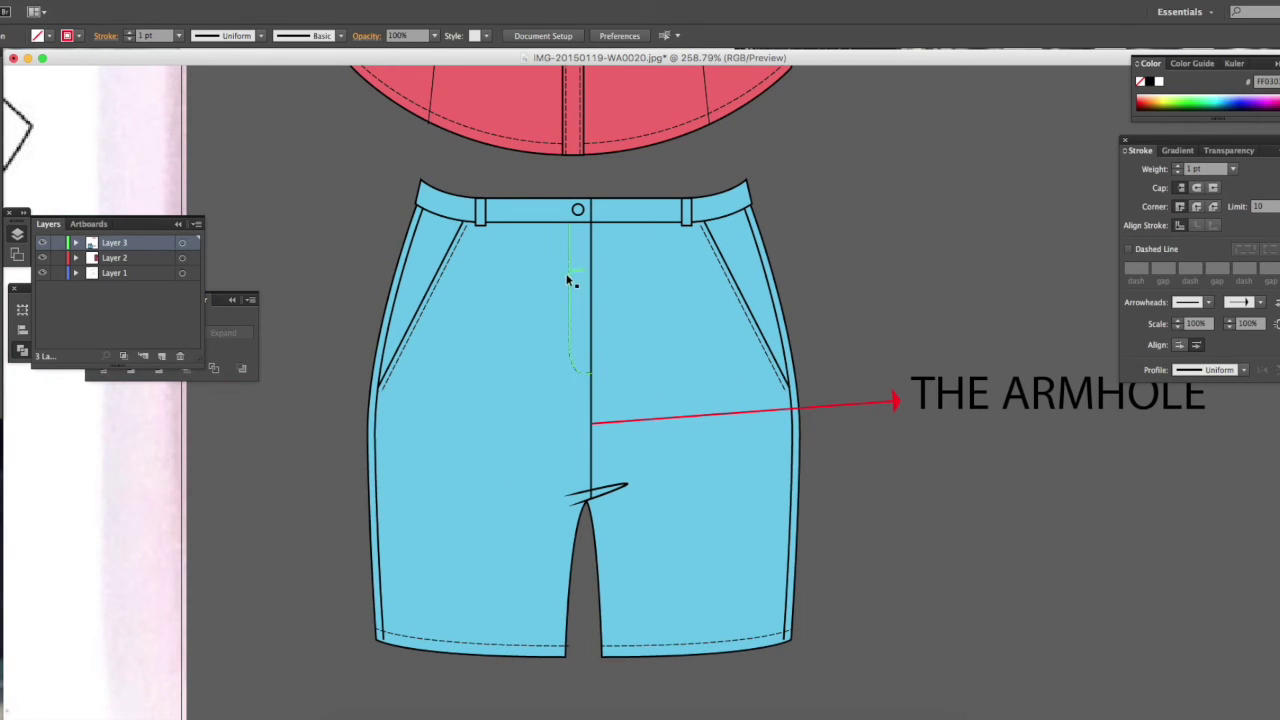
{"action": "left_click", "coordinate": [567, 283]}
{"action": "left_click", "coordinate": [133, 124]}
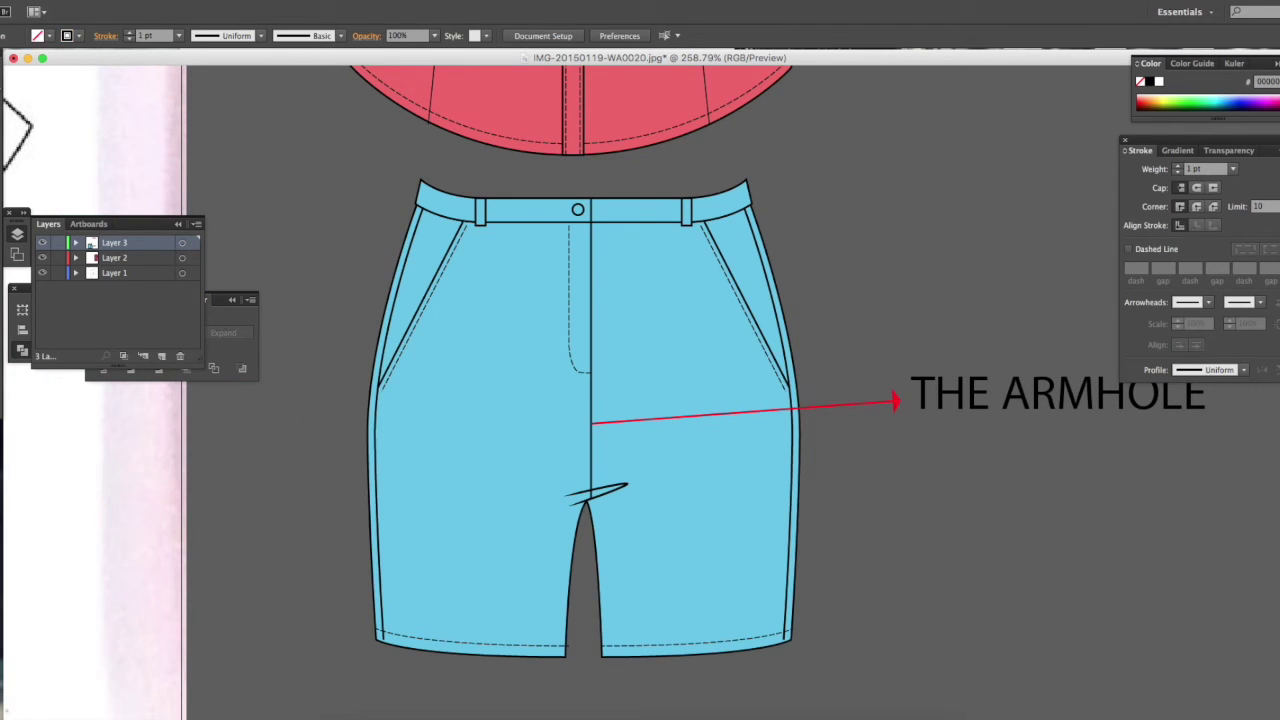
{"action": "left_click", "coordinate": [574, 368]}
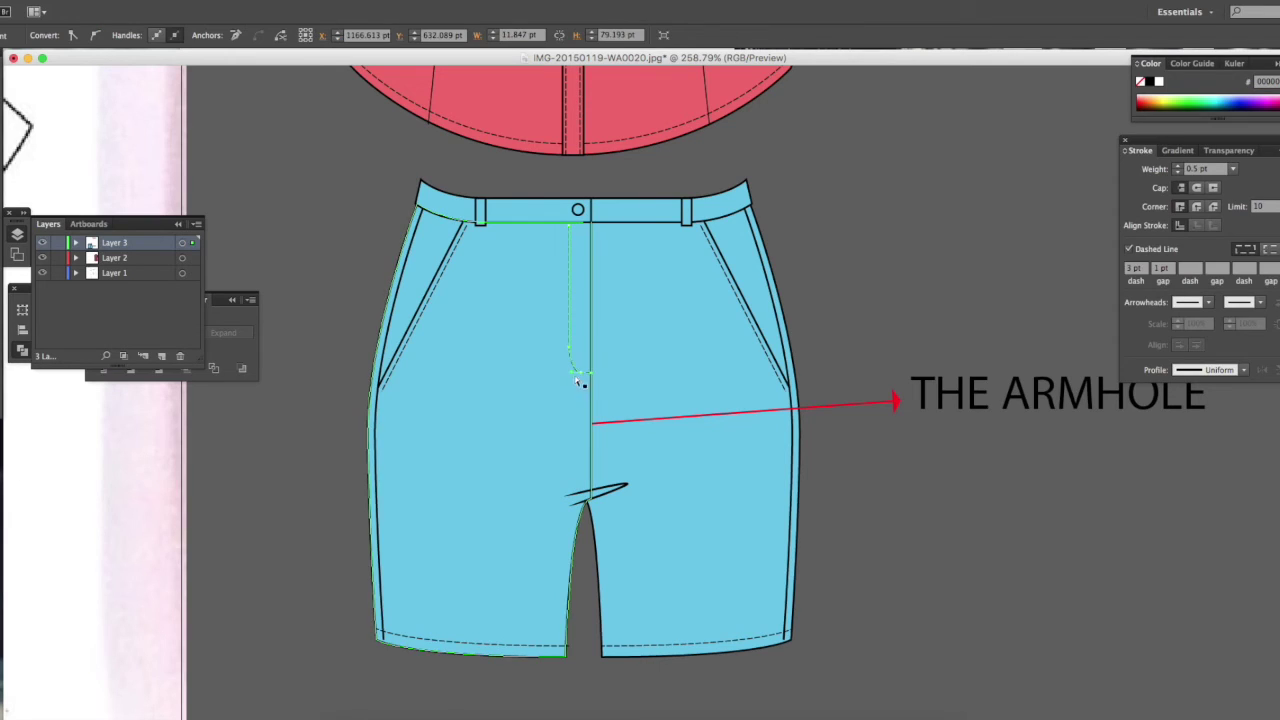
{"action": "left_click", "coordinate": [588, 381], "text": "shift"}
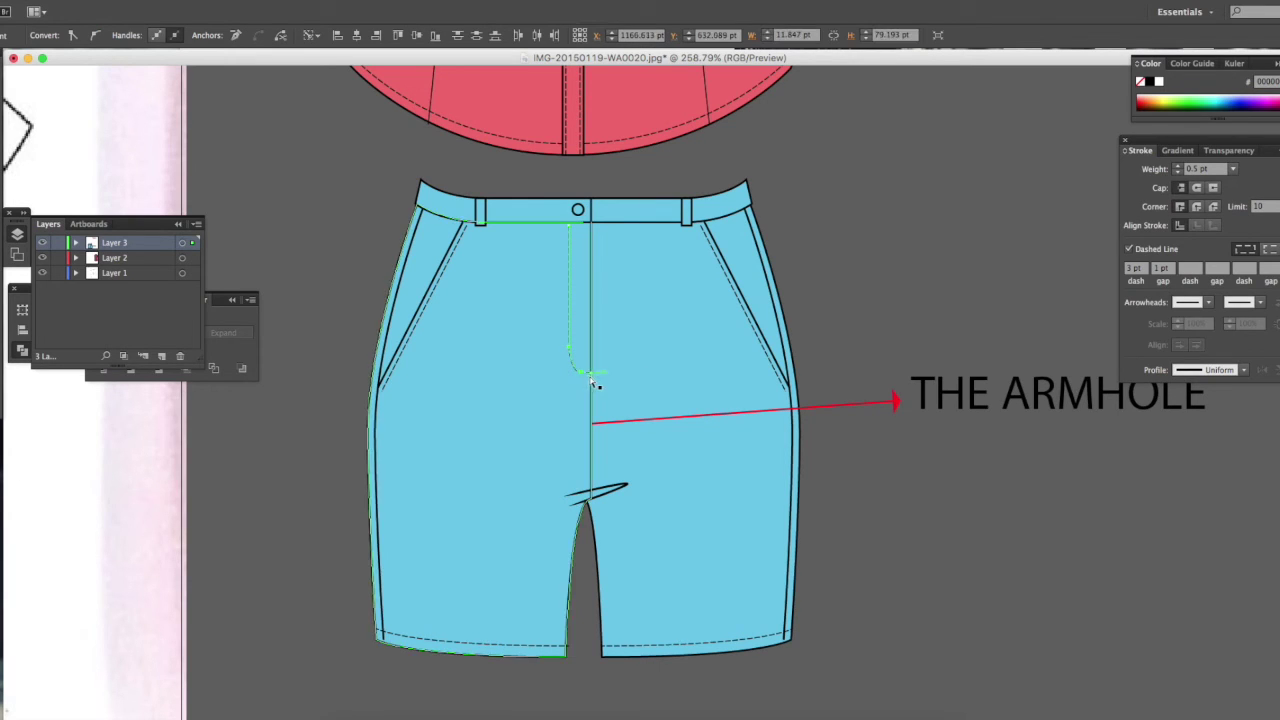
{"action": "left_click", "coordinate": [591, 378], "text": "shift"}
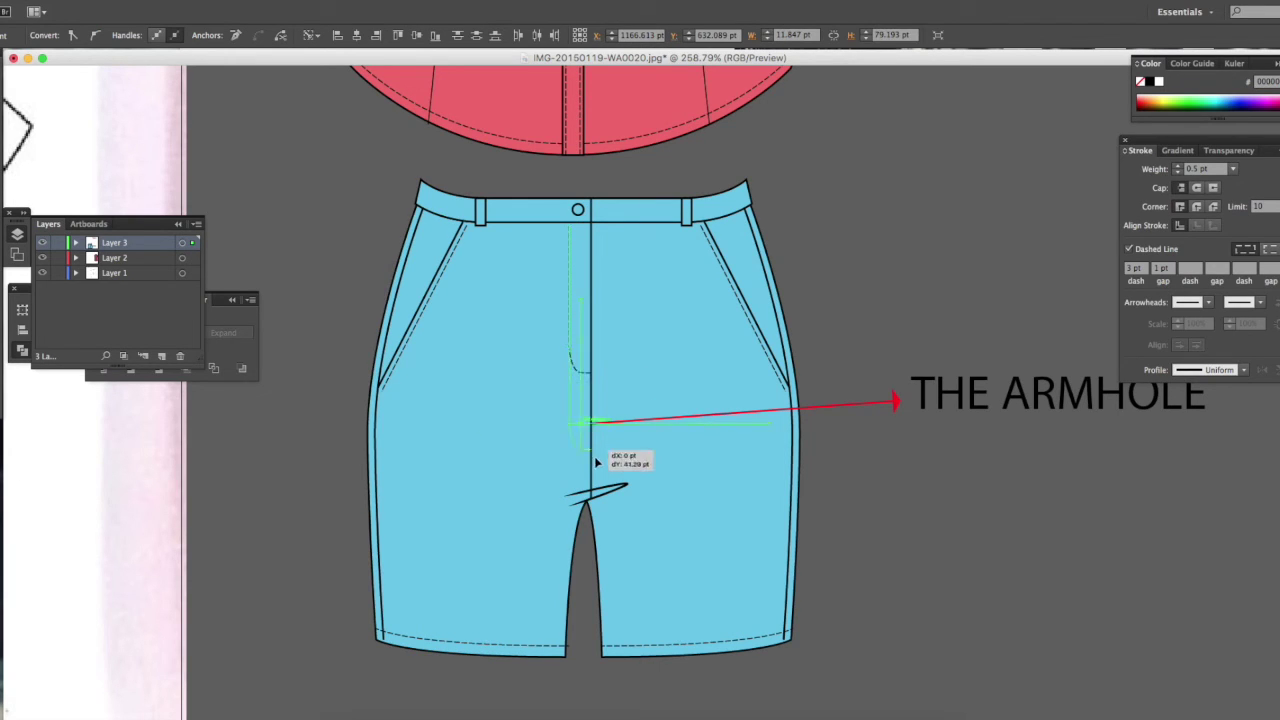
{"action": "left_click_drag", "start_coordinate": [597, 462], "coordinate": [598, 487]}
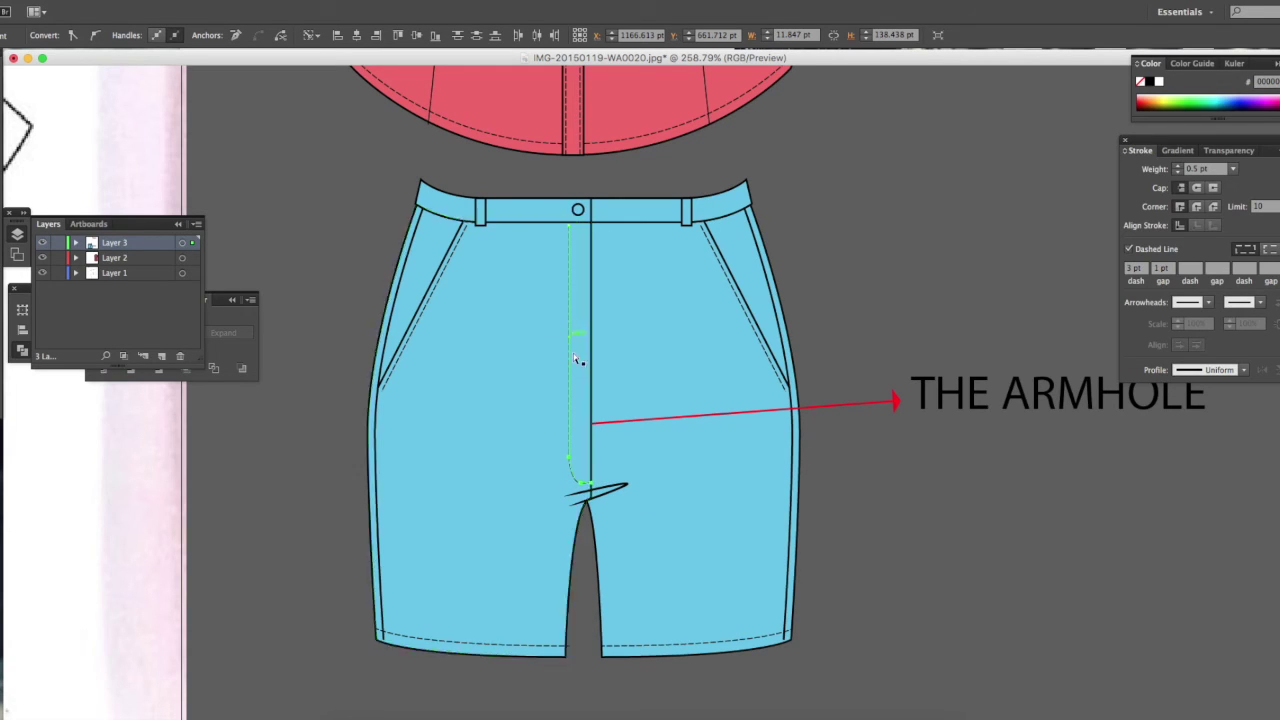
{"action": "left_click", "coordinate": [650, 448], "text": "shift"}
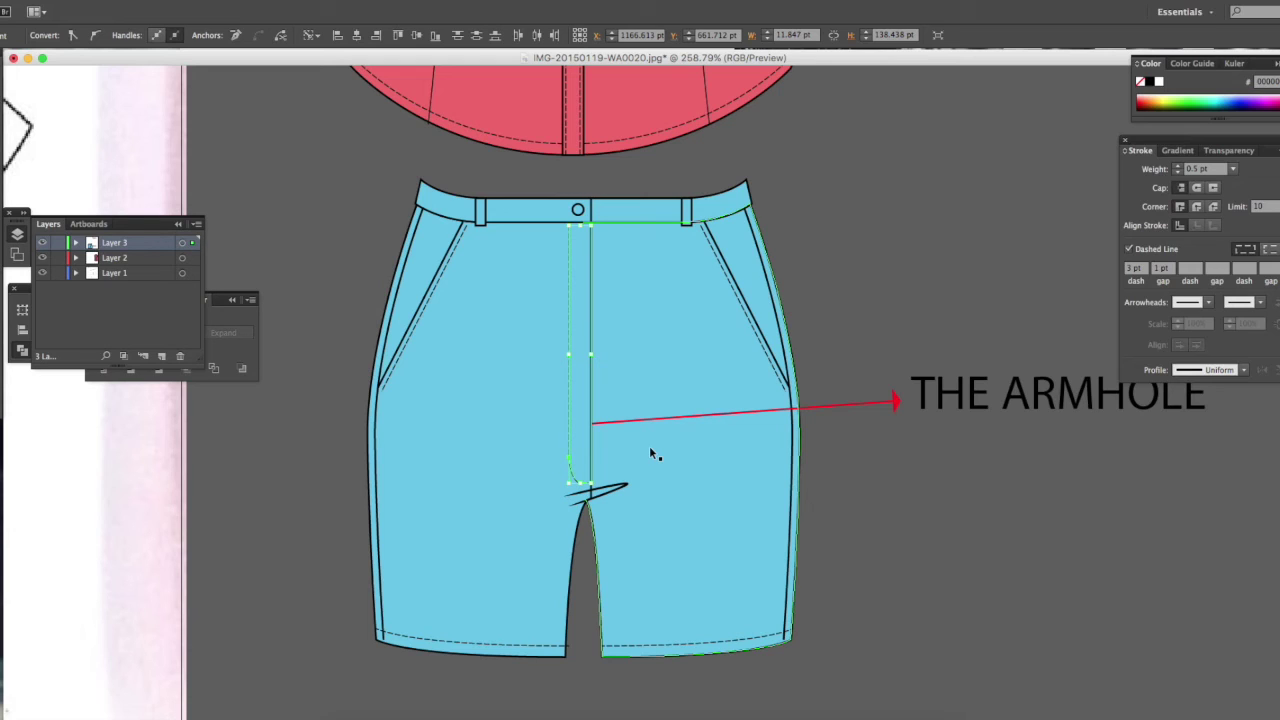
{"action": "left_click", "coordinate": [592, 254]}
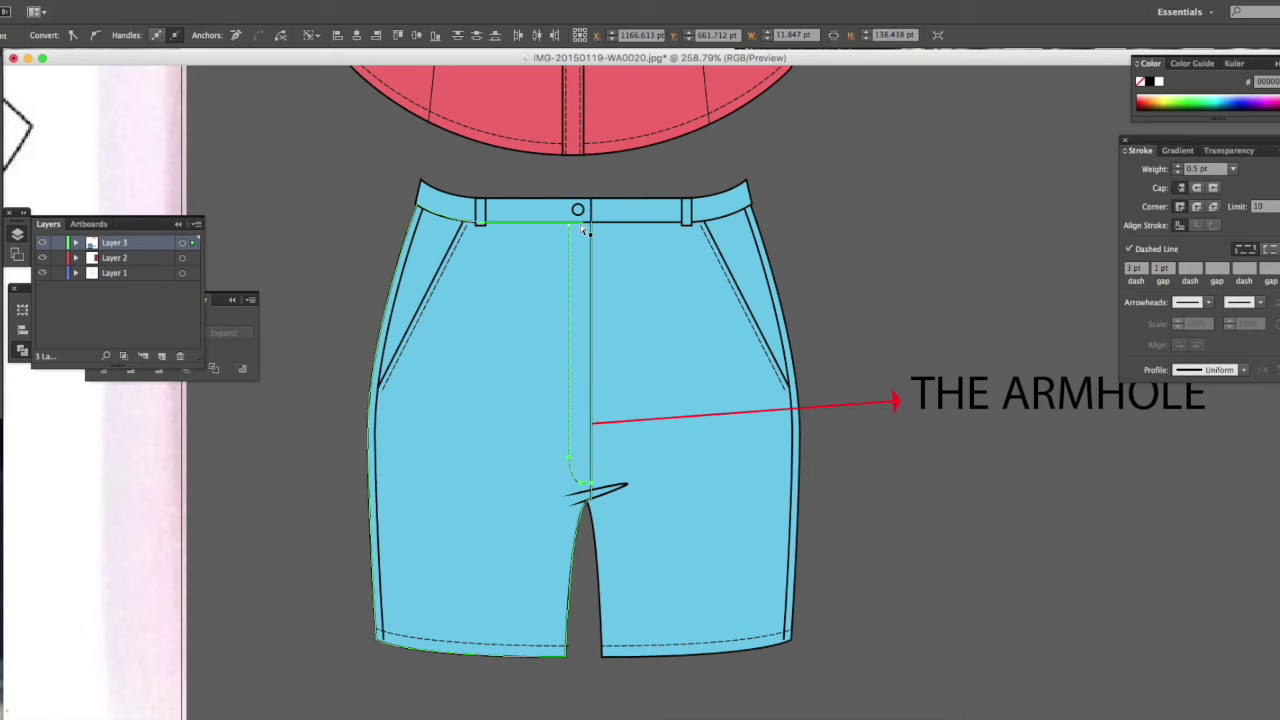
{"action": "left_click", "coordinate": [580, 226], "text": "shift"}
{"action": "left_click", "coordinate": [588, 488], "text": "shift"}
{"action": "left_click", "coordinate": [845, 266]}
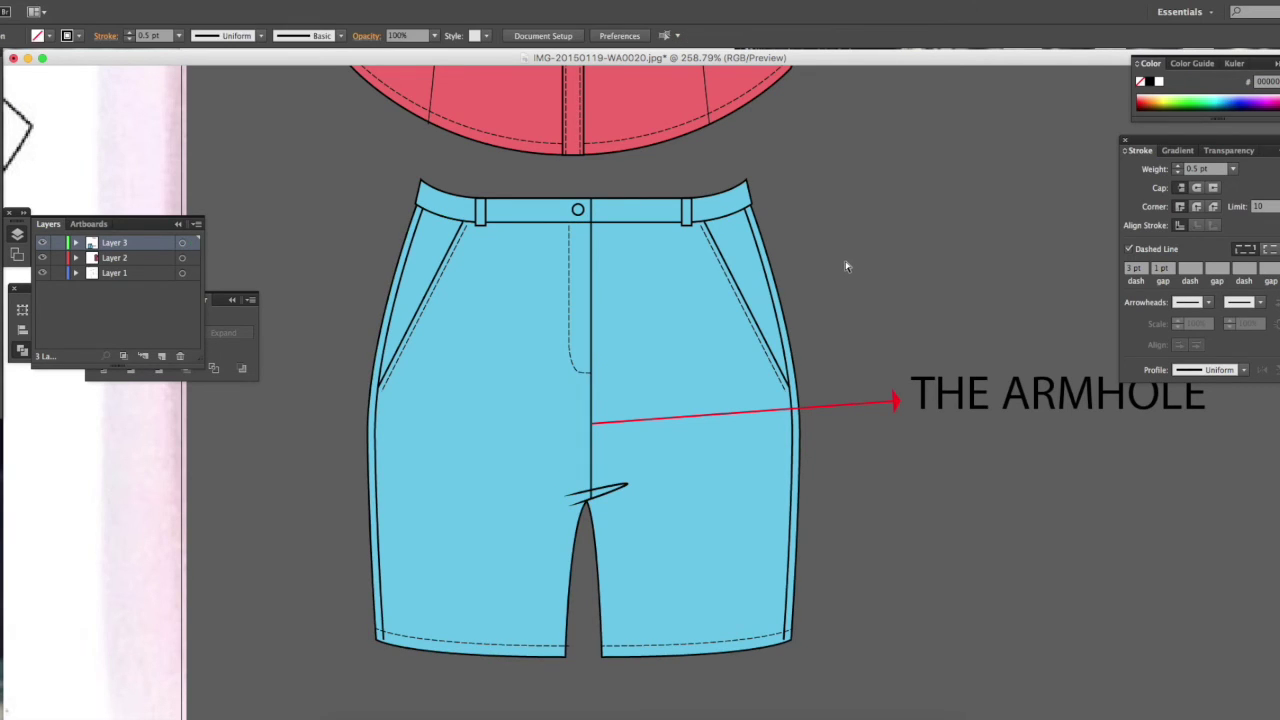
{"action": "key", "text": "super+1"}
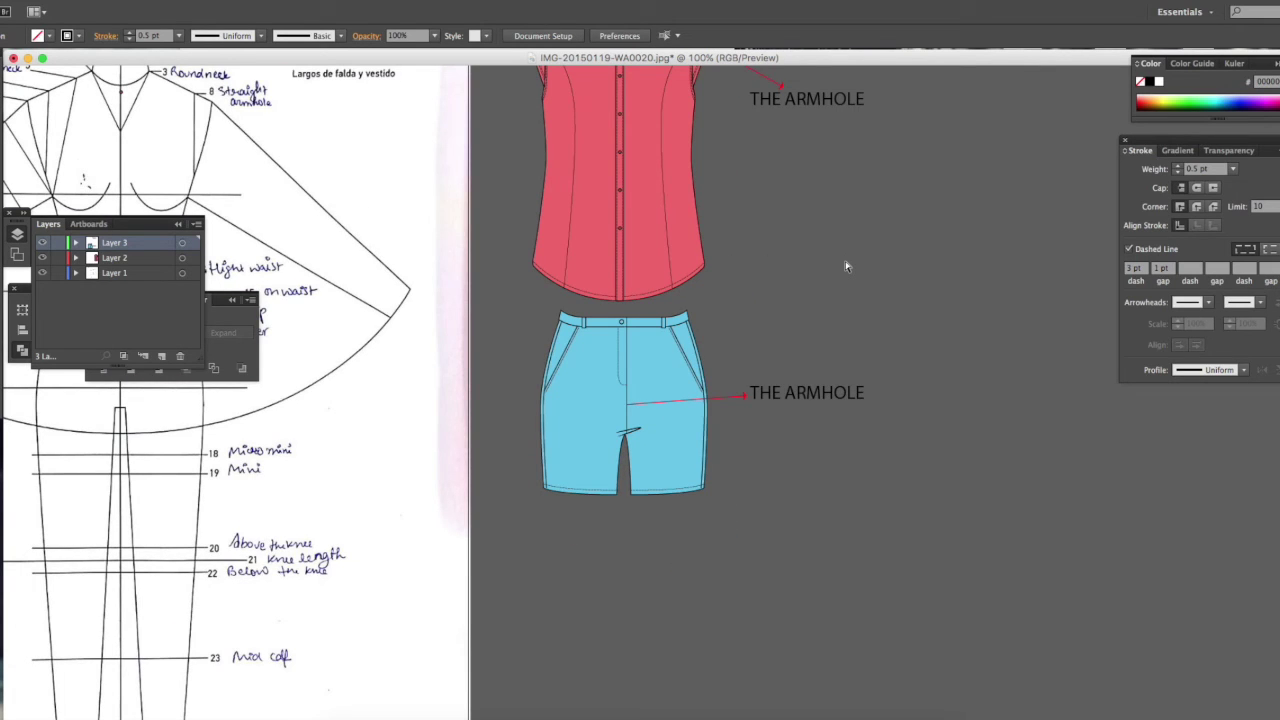
{"action": "scroll", "coordinate": [750, 245], "scroll_direction": "up", "scroll_amount": 4}
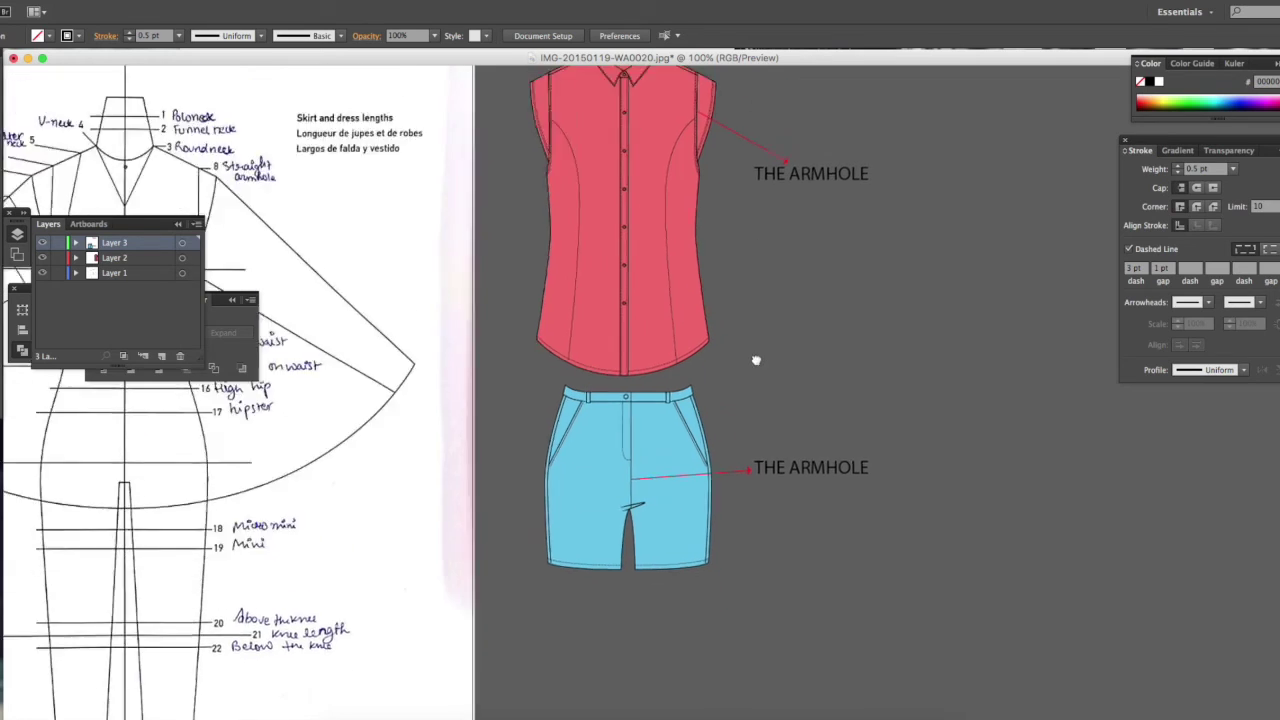
{"action": "left_click_drag", "start_coordinate": [566, 152], "coordinate": [766, 284]}
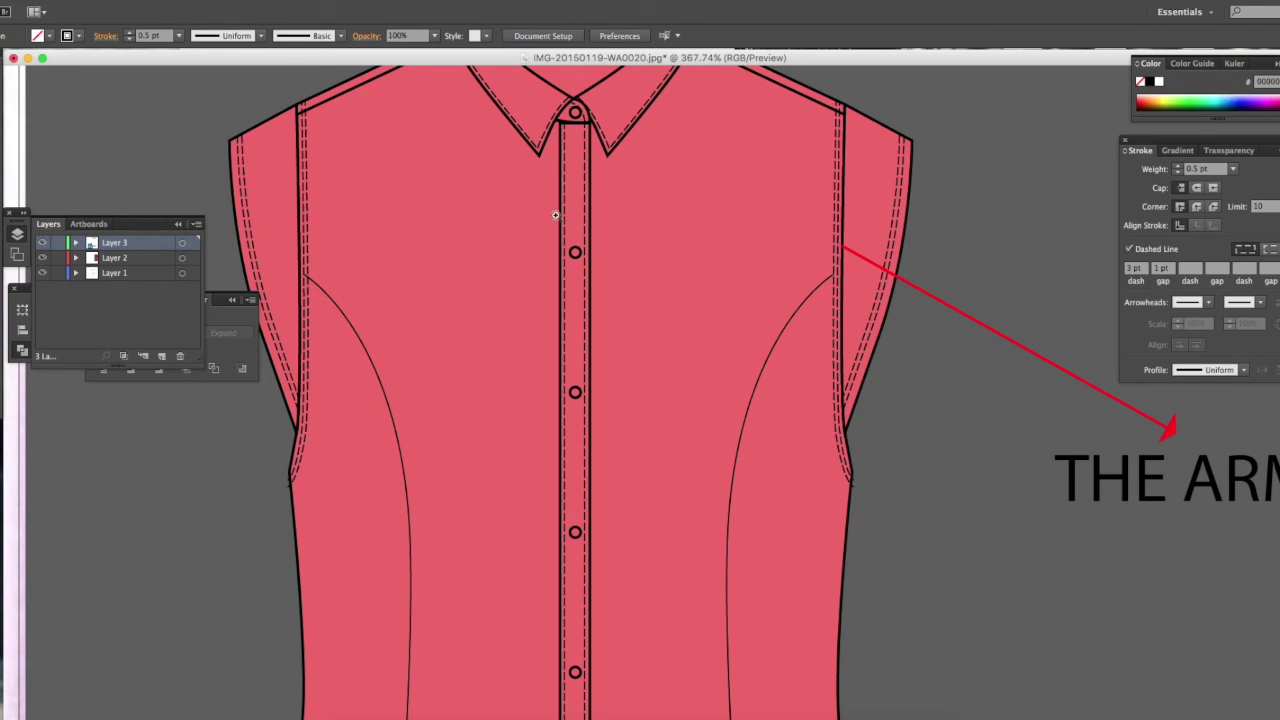
{"action": "left_click_drag", "start_coordinate": [542, 148], "coordinate": [546, 222]}
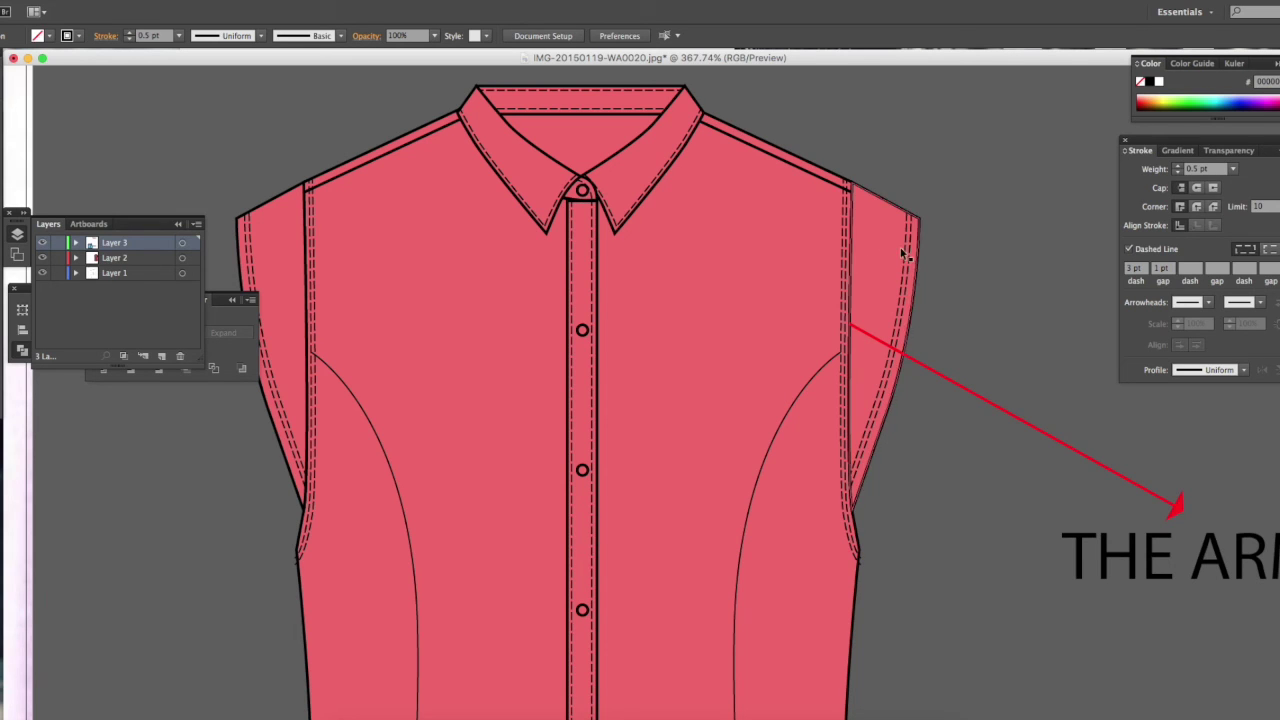
{"action": "scroll", "coordinate": [905, 324], "scroll_direction": "right", "scroll_amount": 1}
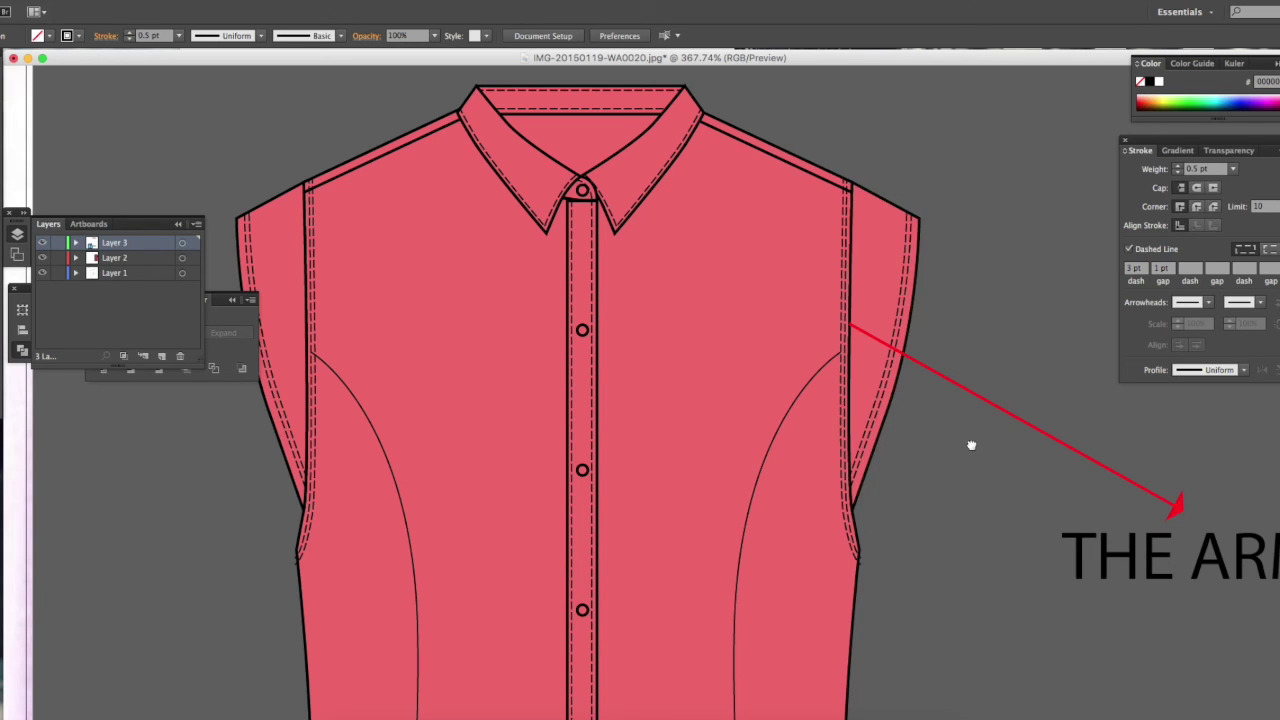
{"action": "scroll", "coordinate": [970, 440], "scroll_direction": "down", "scroll_amount": 5}
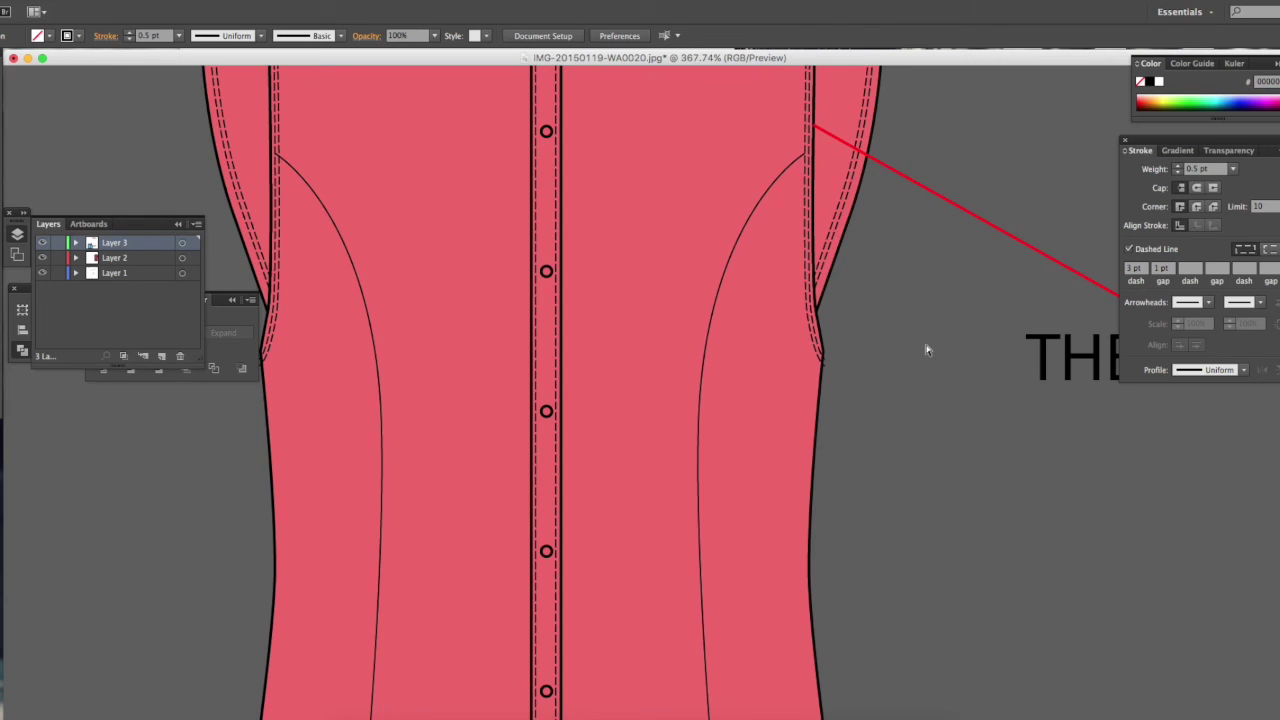
{"action": "key", "text": "super+minus"}
{"action": "key", "text": "super+minus"}
{"action": "key", "text": "super+minus"}
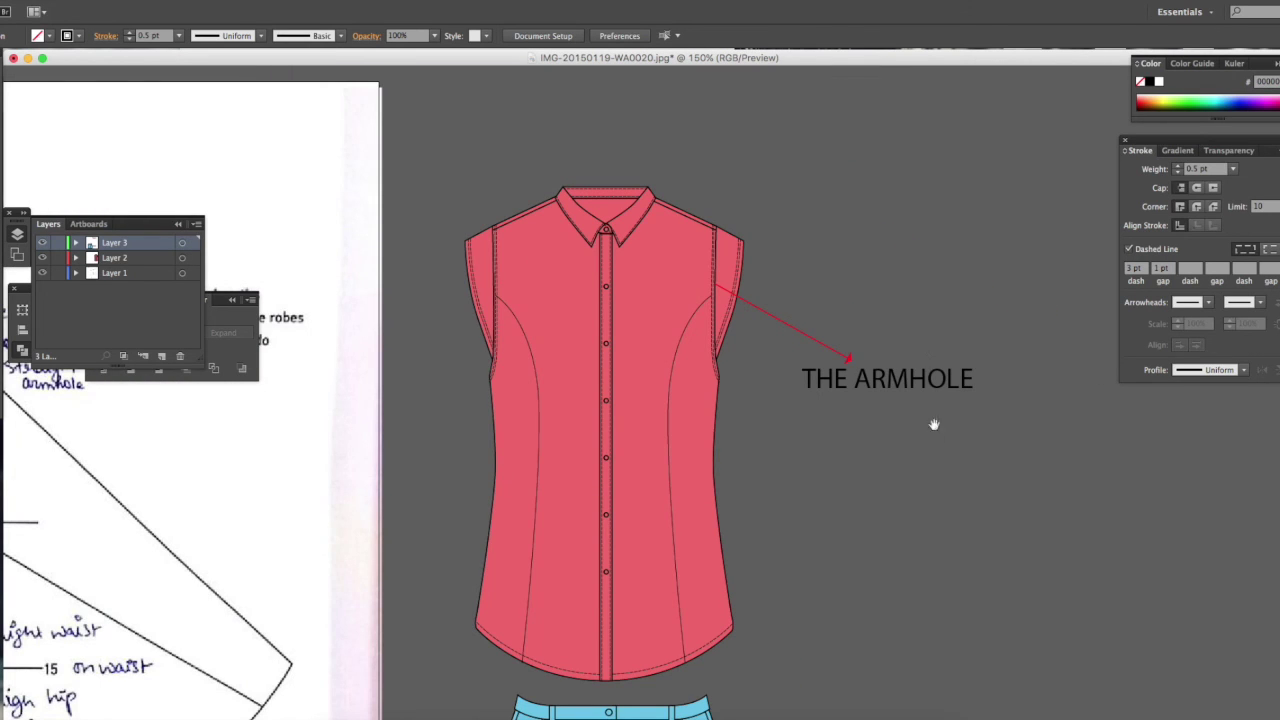
{"action": "scroll", "coordinate": [934, 423], "scroll_direction": "down", "scroll_amount": 5}
{"action": "scroll", "coordinate": [904, 272], "scroll_direction": "down", "scroll_amount": 1}
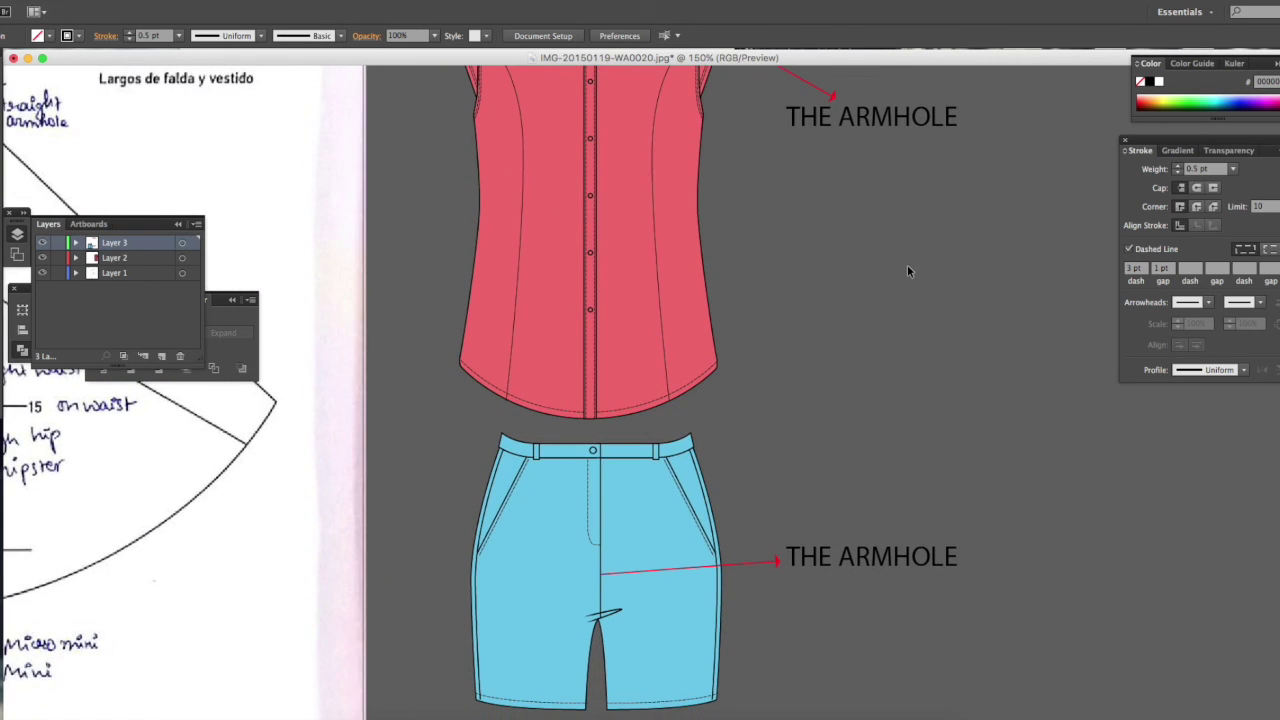
{"action": "key", "text": "super+minus"}
{"action": "key", "text": "super+minus"}
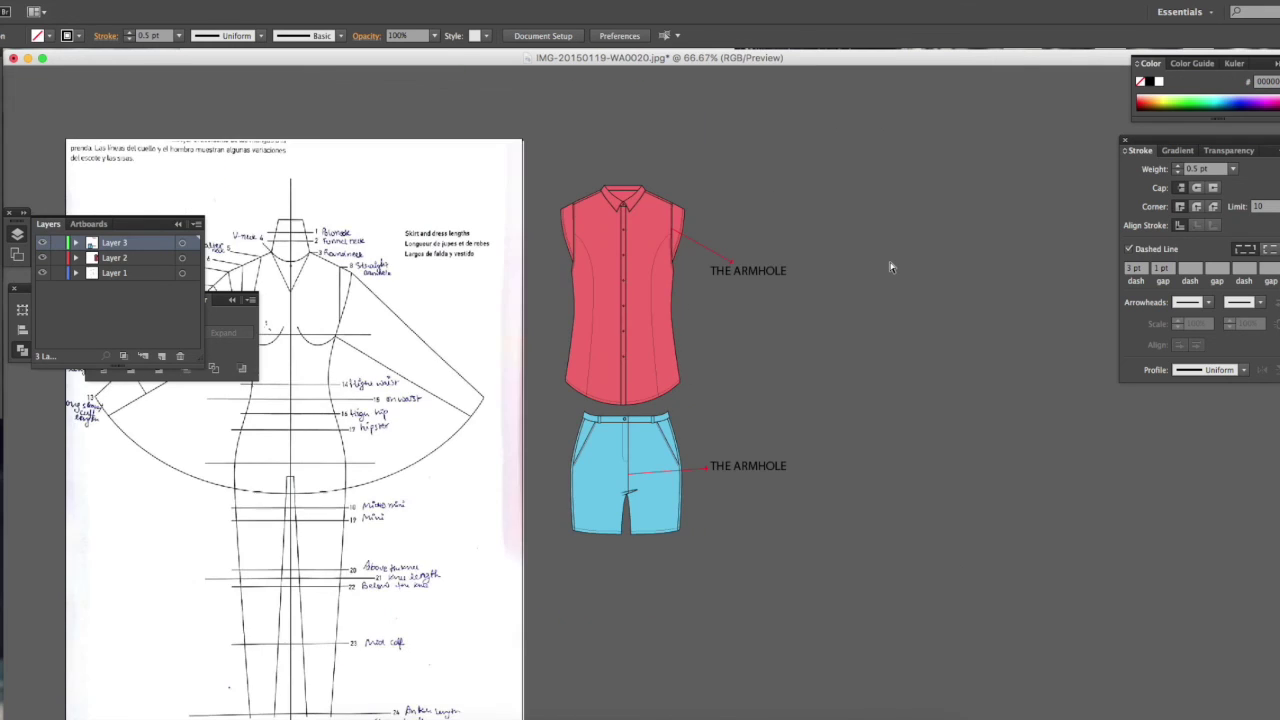
{"action": "left_click_drag", "start_coordinate": [497, 247], "coordinate": [785, 212]}
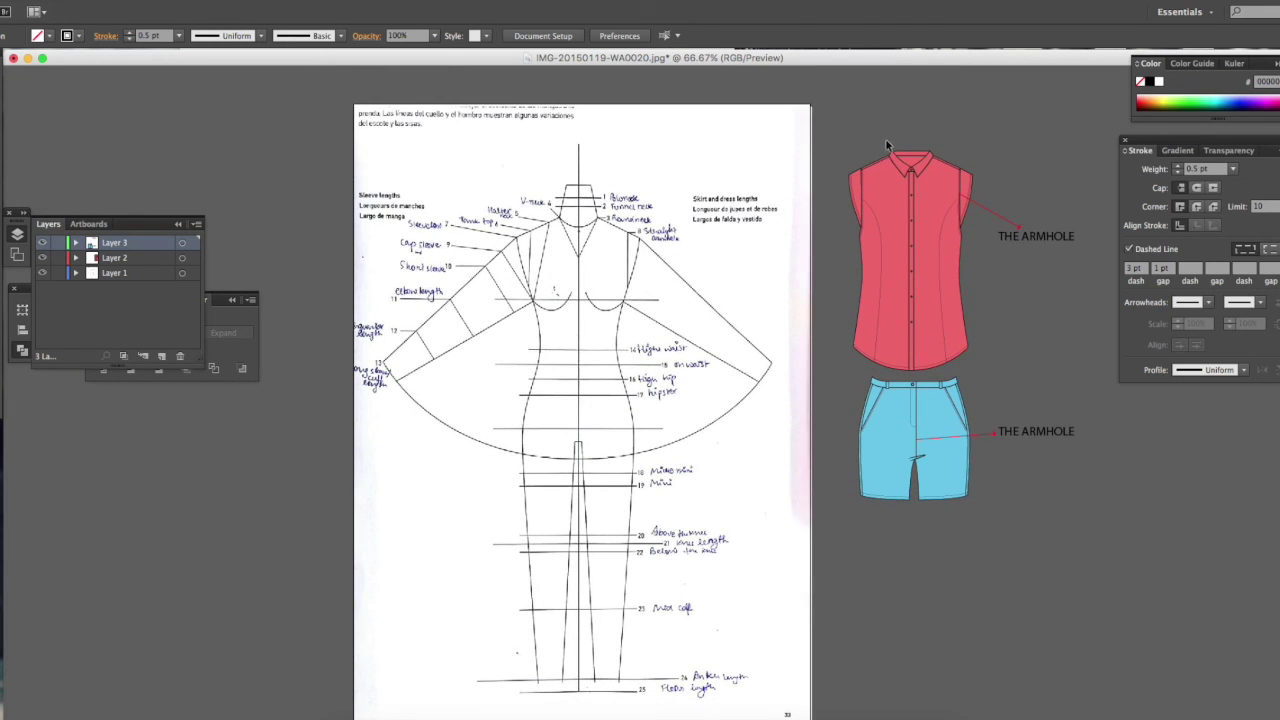